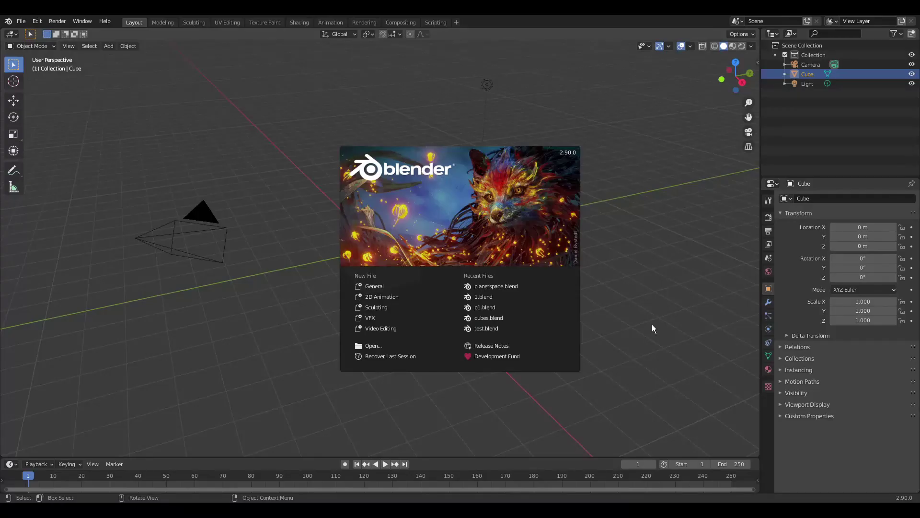
# Dismiss the startup splash to reveal the default cube, camera and light scene.
pyautogui.click(651, 327)
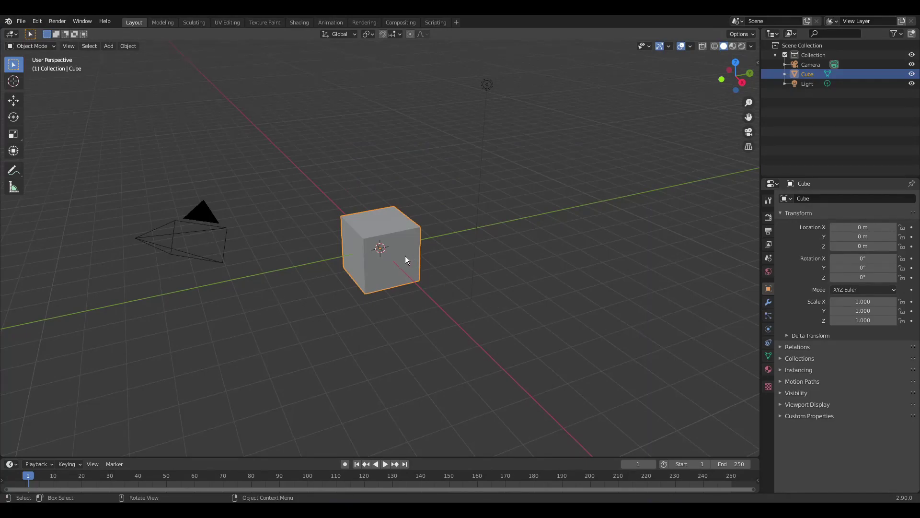
# Delete the default cube using the F3 'delete' search.
pyautogui.press('F3')
pyautogui.write('delete')
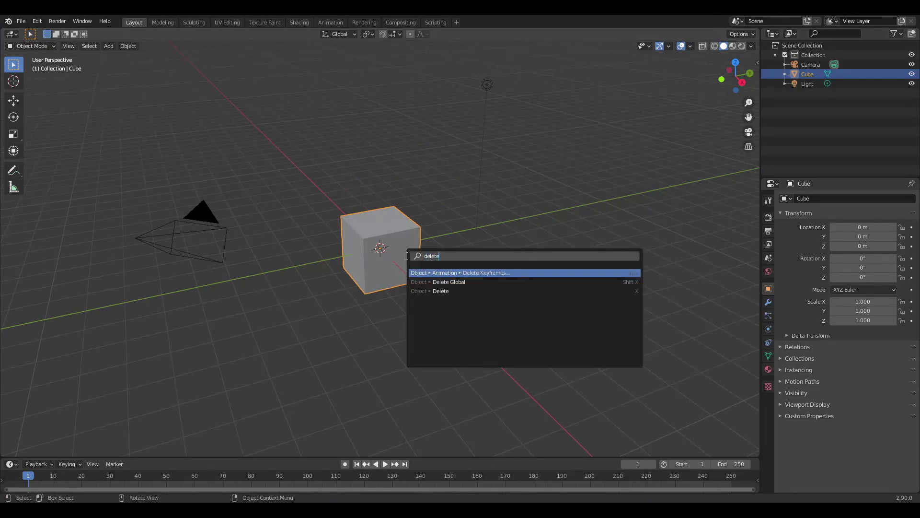
pyautogui.press('Down')
pyautogui.press('Down')
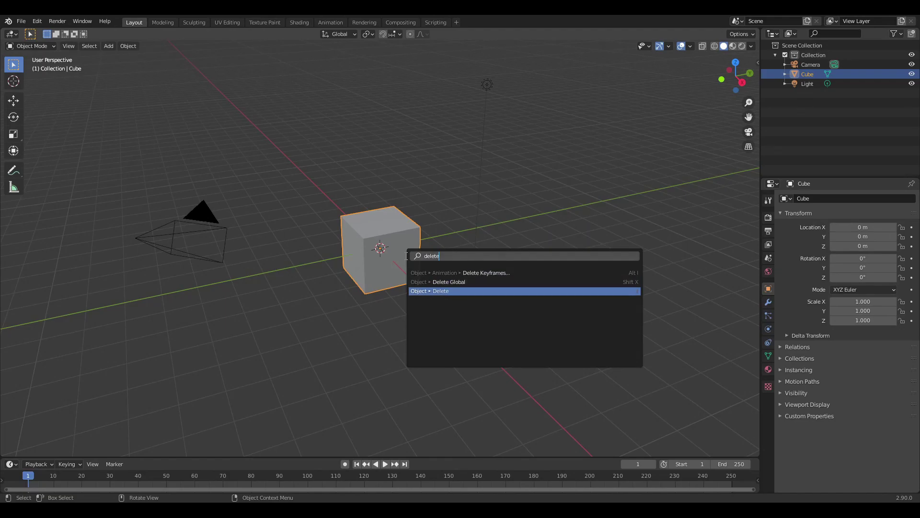
pyautogui.press('Return')
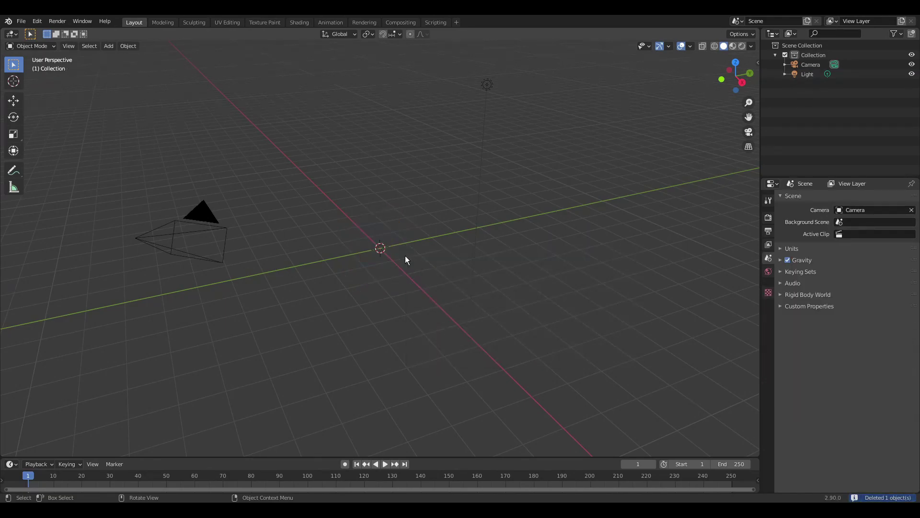
# Clear the camera's rotation and location so it sits at the origin with zero rotation.
pyautogui.click(198, 219)
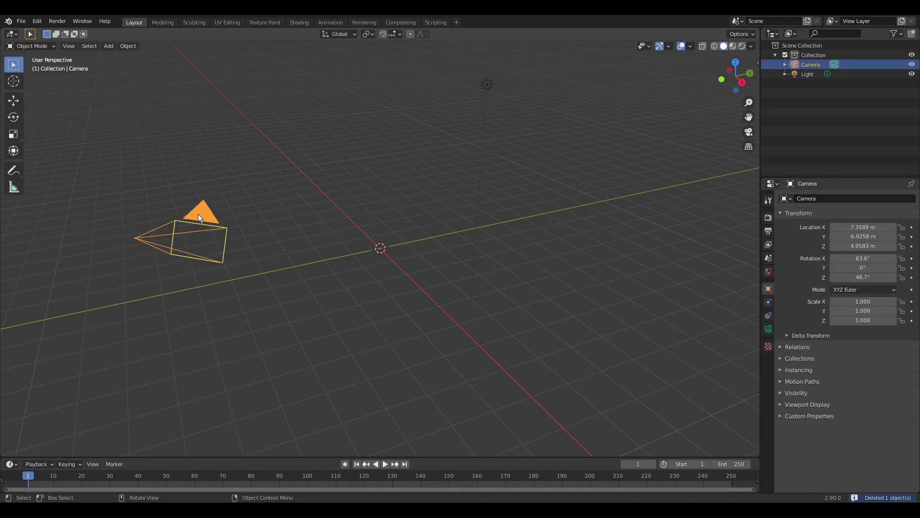
pyautogui.click(128, 45)
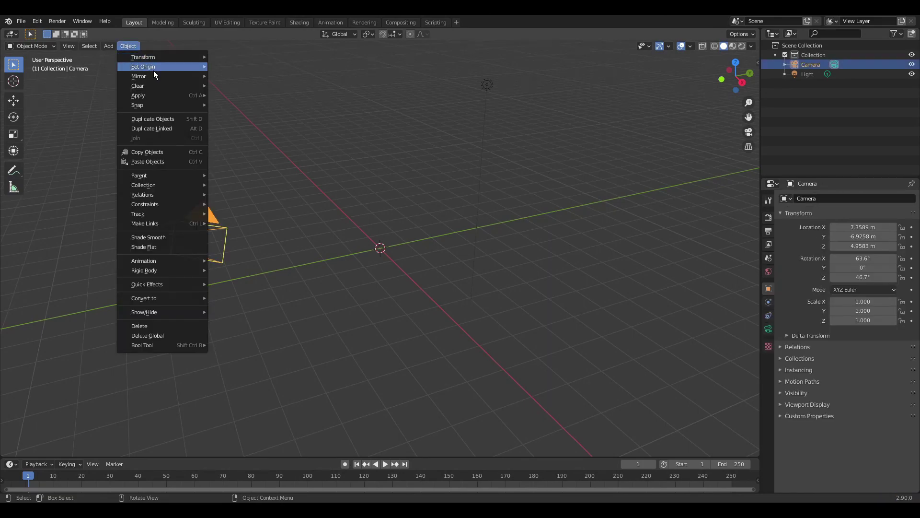
pyautogui.moveTo(154, 84)
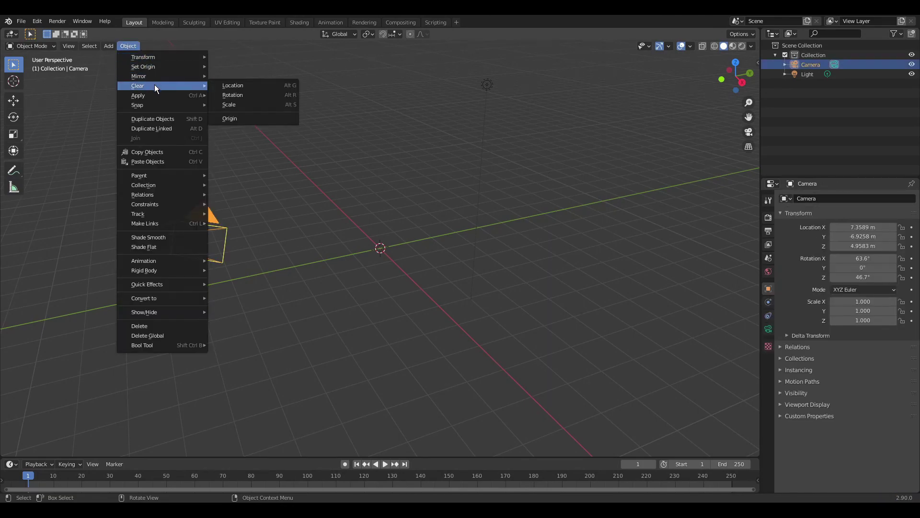
pyautogui.click(228, 95)
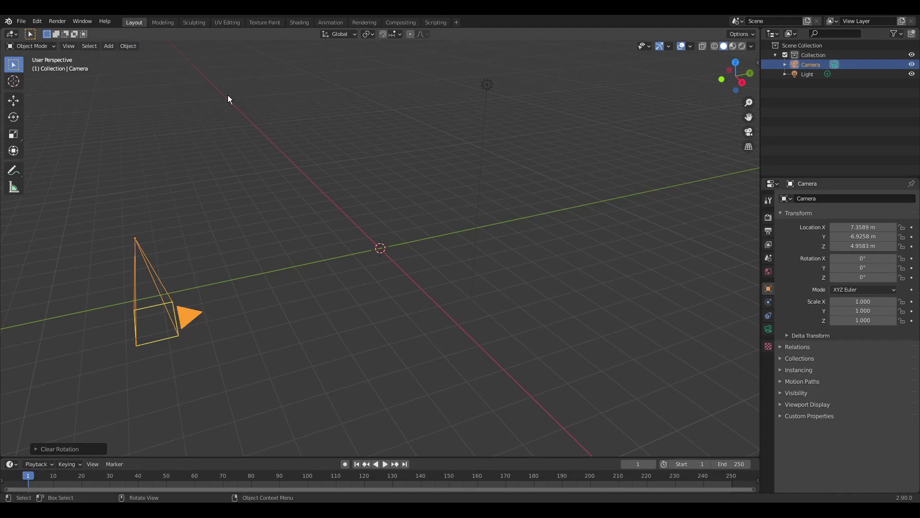
pyautogui.press('F3')
pyautogui.write('cl')
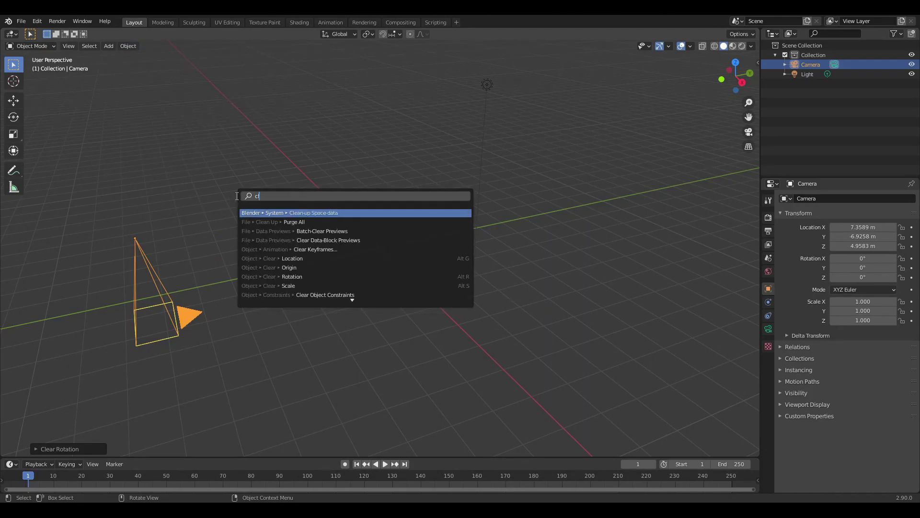
pyautogui.write('ear loc')
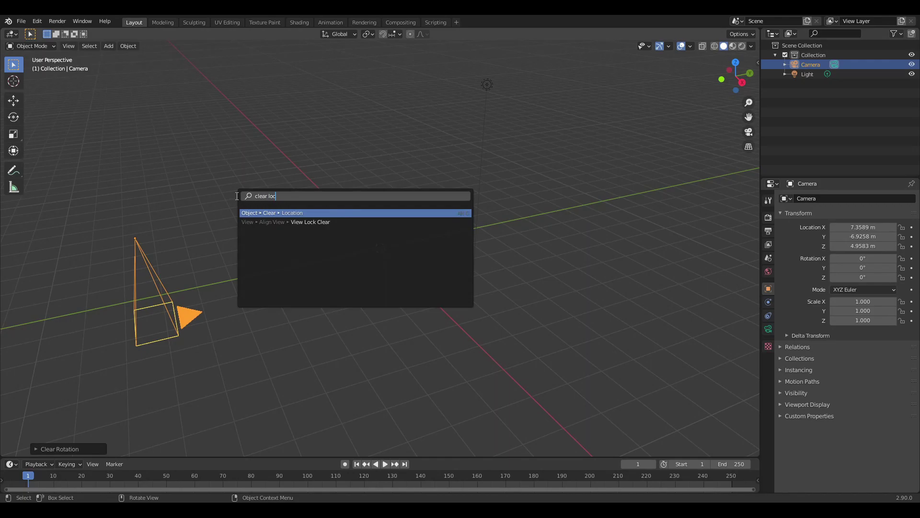
pyautogui.press('Return')
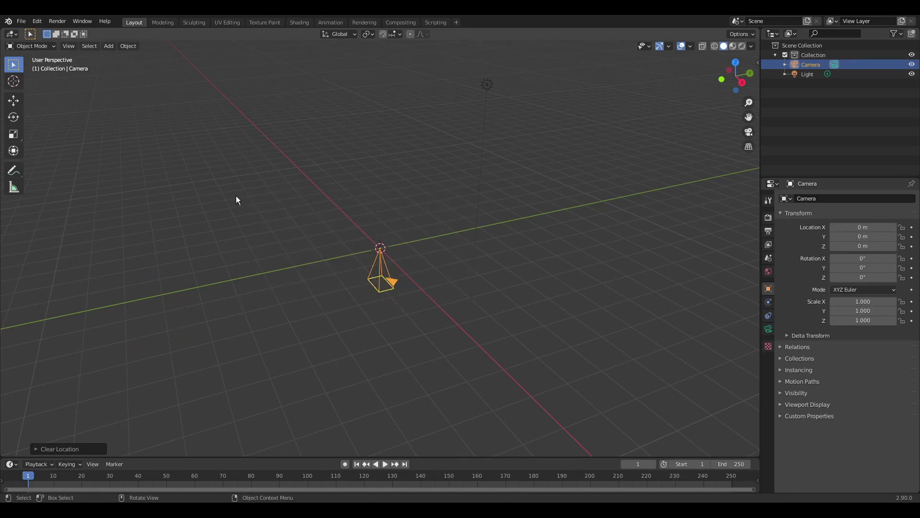
pyautogui.click(37, 21)
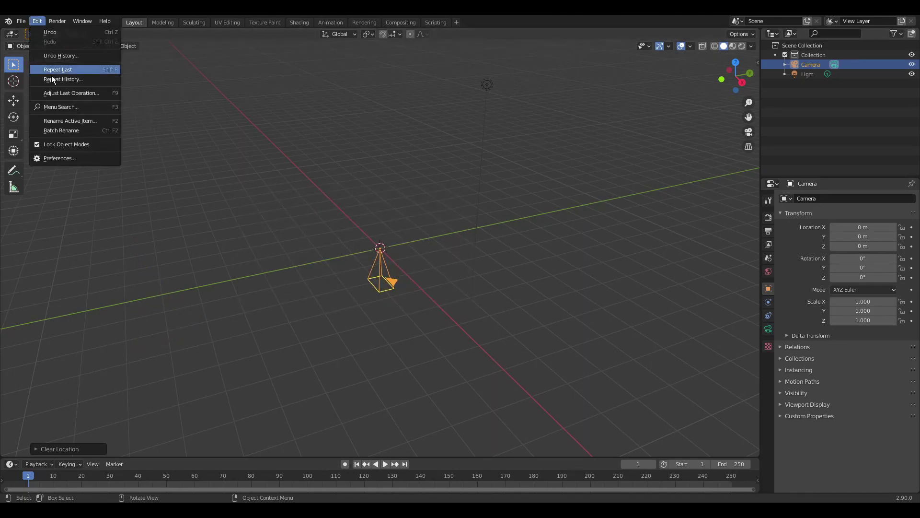
pyautogui.click(65, 158)
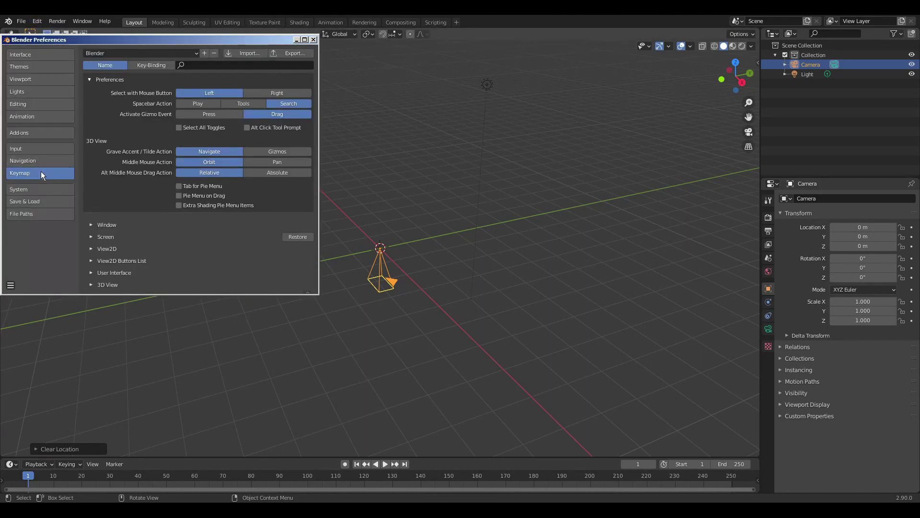
pyautogui.click(147, 63)
pyautogui.click(108, 64)
pyautogui.click(199, 66)
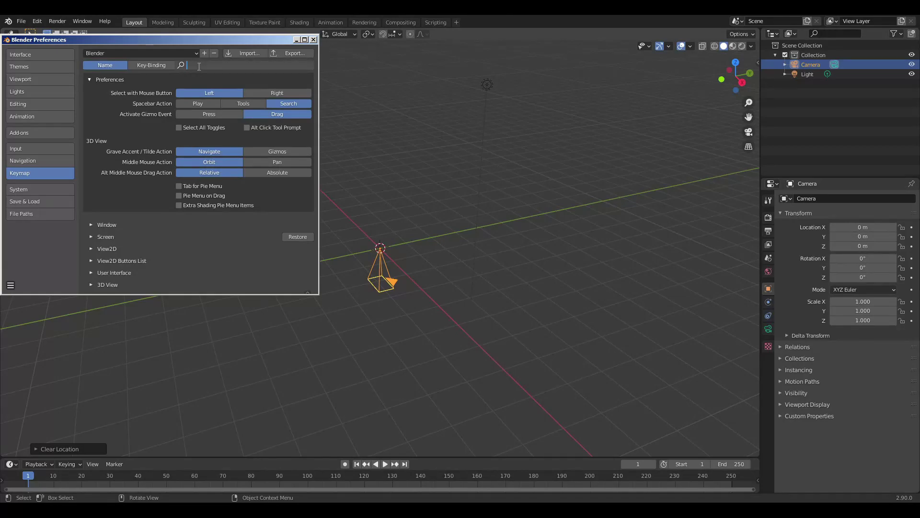
pyautogui.write('clear loc')
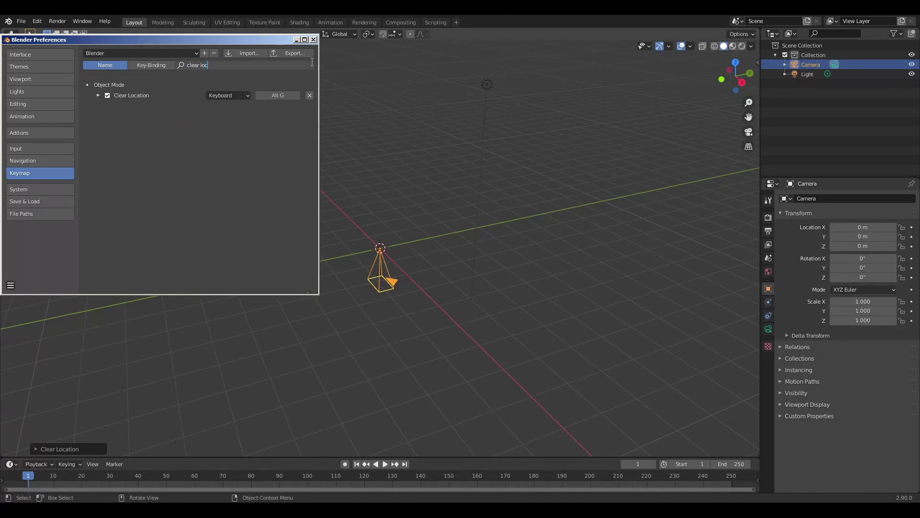
pyautogui.click(313, 39)
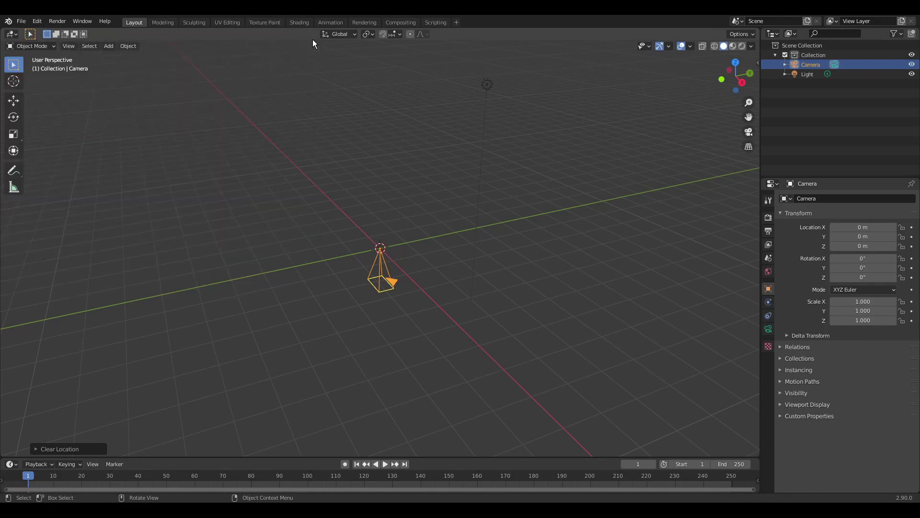
pyautogui.click(560, 341)
# Save the scene as tutorial.blend in the D:\tutorial folder.
pyautogui.click(21, 20)
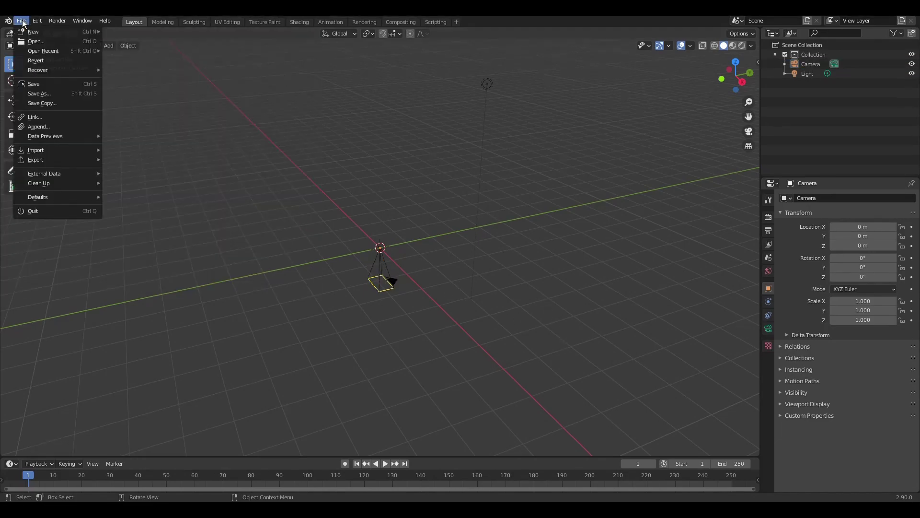
pyautogui.click(53, 92)
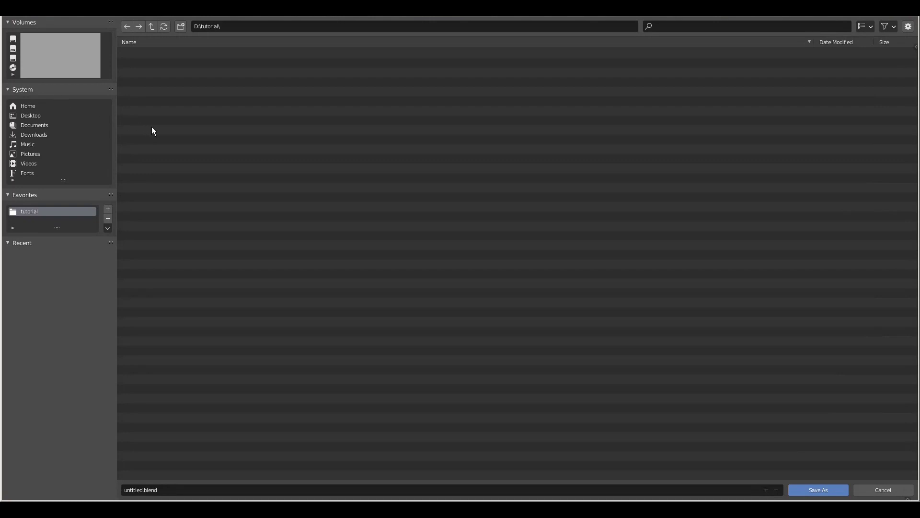
pyautogui.click(189, 488)
pyautogui.write('tutorial')
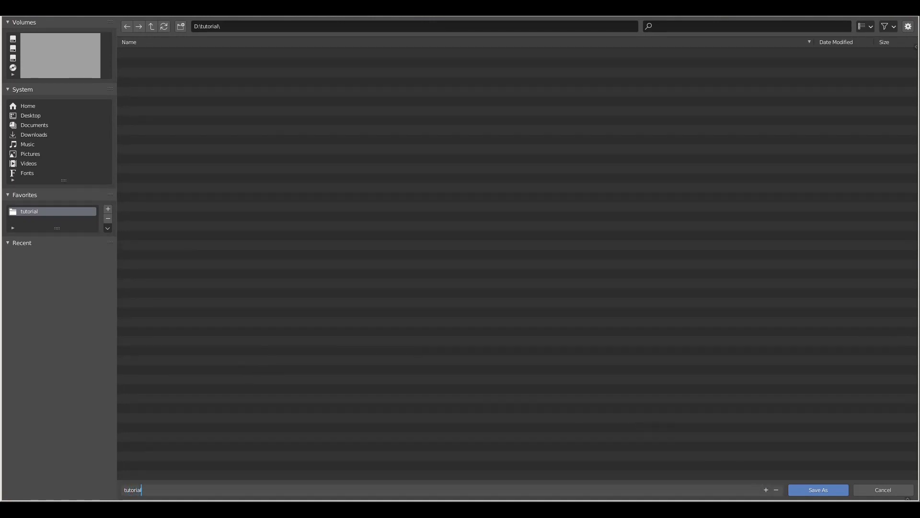
pyautogui.click(829, 493)
pyautogui.click(829, 494)
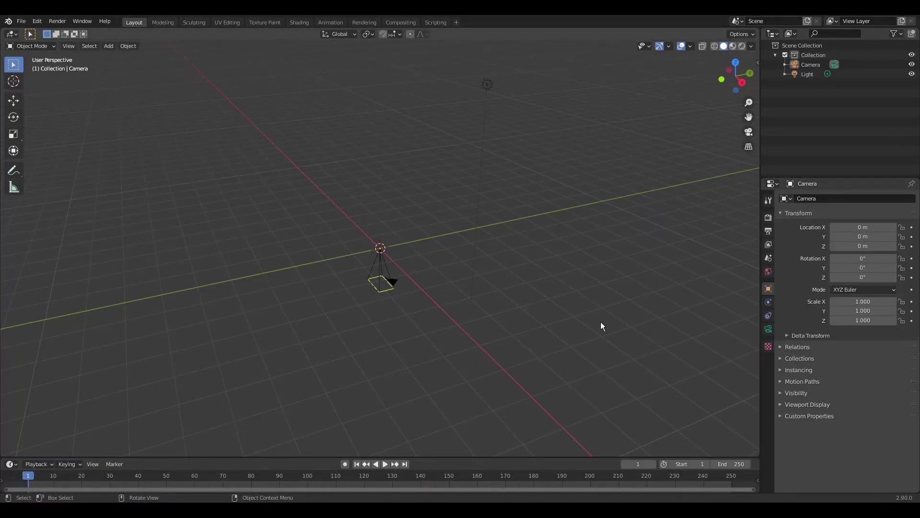
# Set the camera's X rotation to 90°.
pyautogui.click(870, 259)
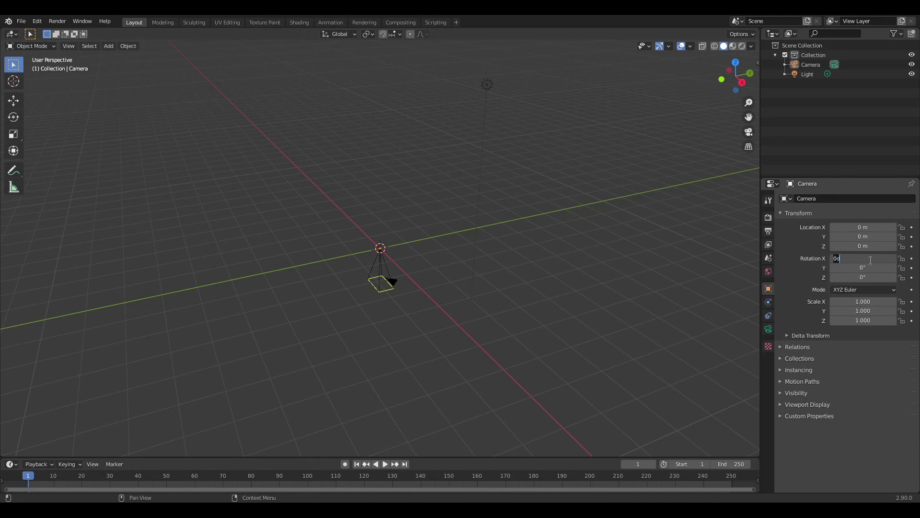
pyautogui.write('90')
pyautogui.press('Return')
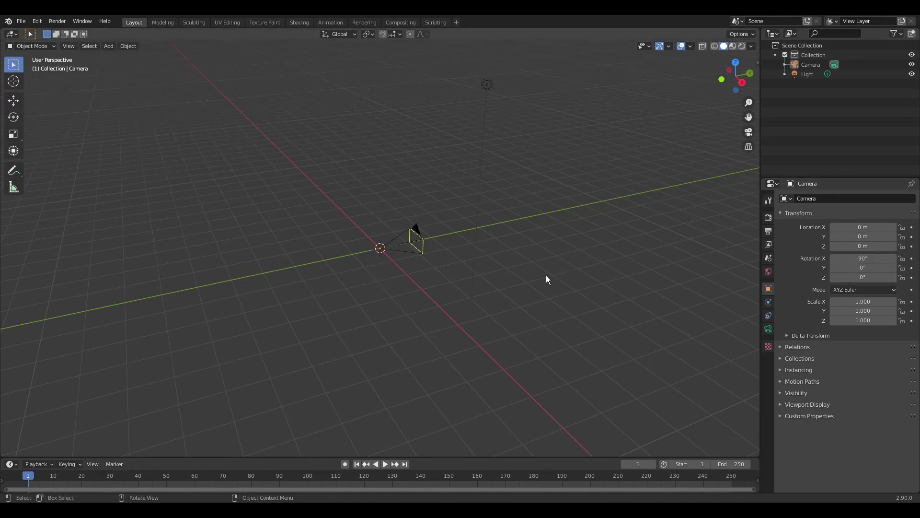
# Add a UV sphere at the origin and shade it smooth.
pyautogui.moveTo(532, 308); pyautogui.dragTo(591, 296, button='middle')
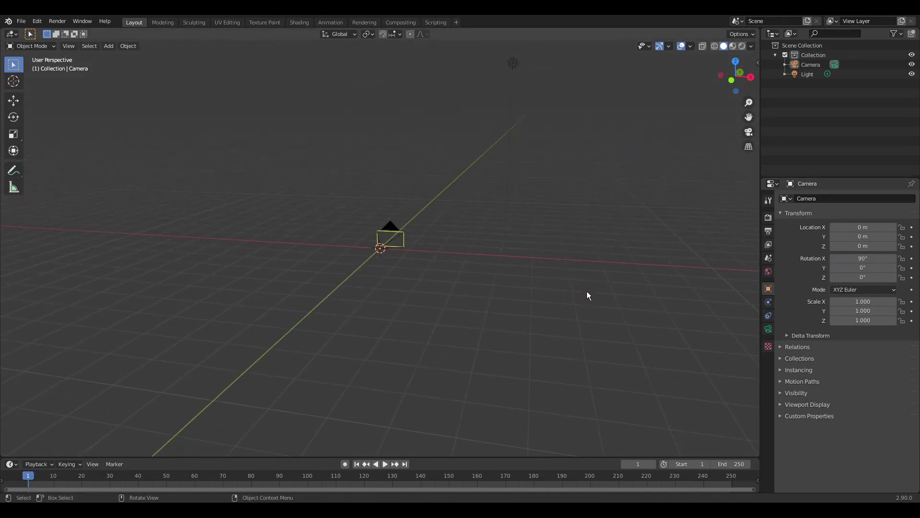
pyautogui.hotkey('shift', 'a')
pyautogui.moveTo(464, 295)
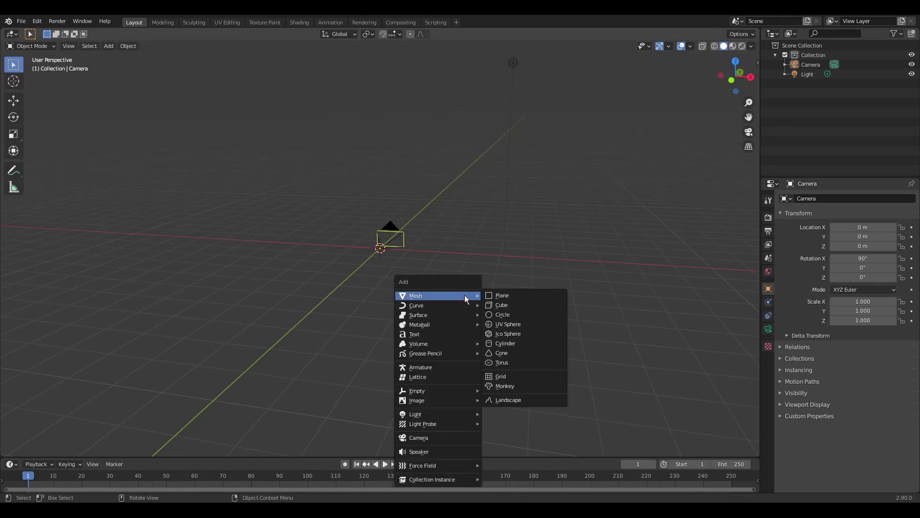
pyautogui.click(516, 324)
pyautogui.rightClick(402, 248)
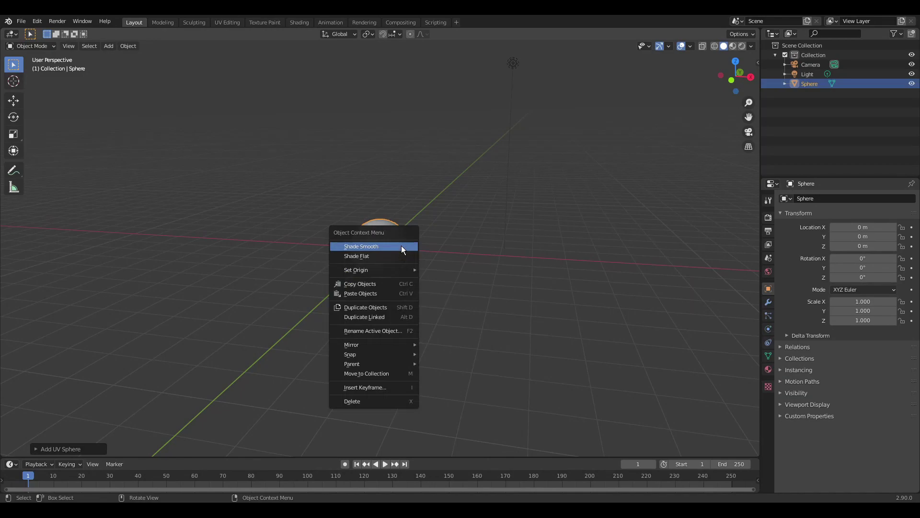
pyautogui.click(372, 247)
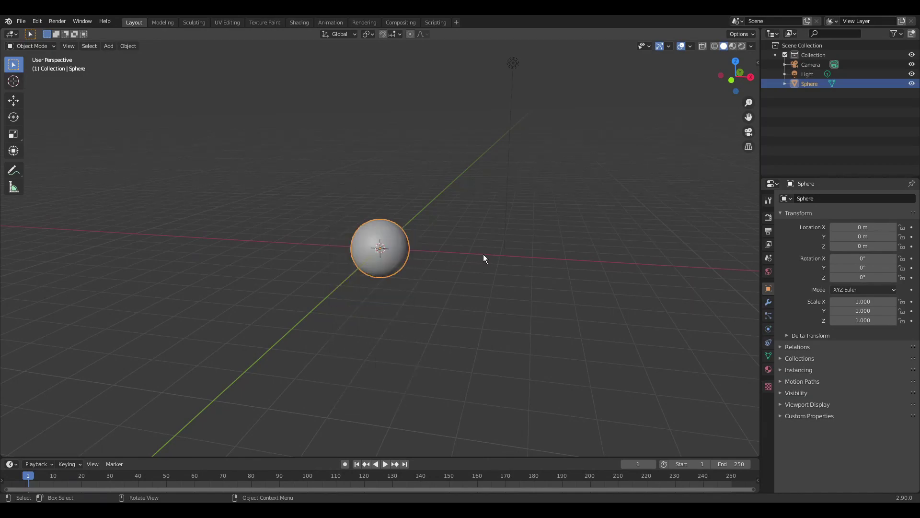
# Move the sphere to X 2 m, Y 9 m from a top view and render a test image.
pyautogui.press('KP_7')
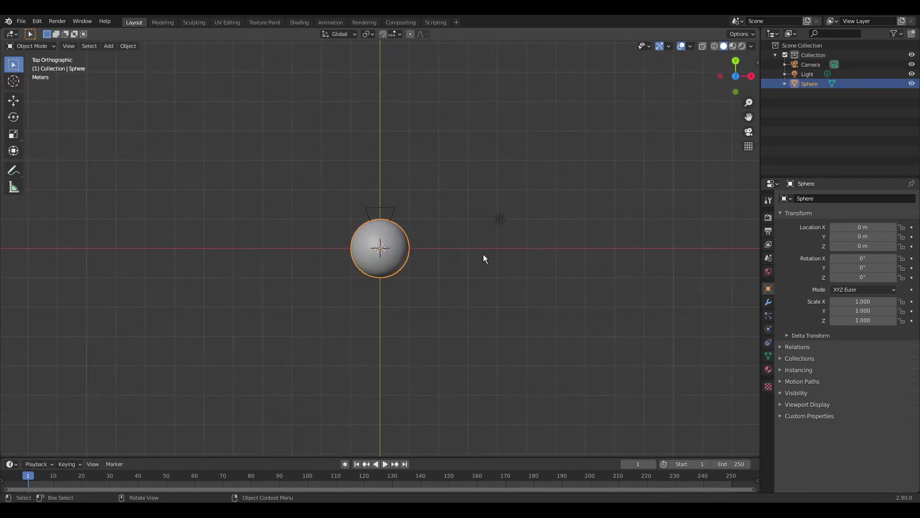
pyautogui.scroll(-3, 484, 256)
pyautogui.keyDown('shift'); pyautogui.moveTo(489, 264); pyautogui.dragTo(412, 352, button='middle'); pyautogui.keyUp('shift')
pyautogui.press('g')
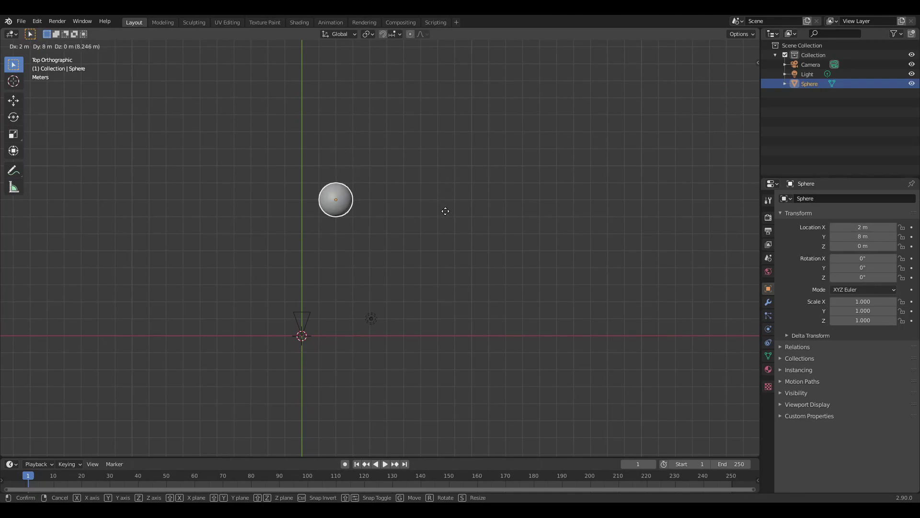
pyautogui.click(443, 195)
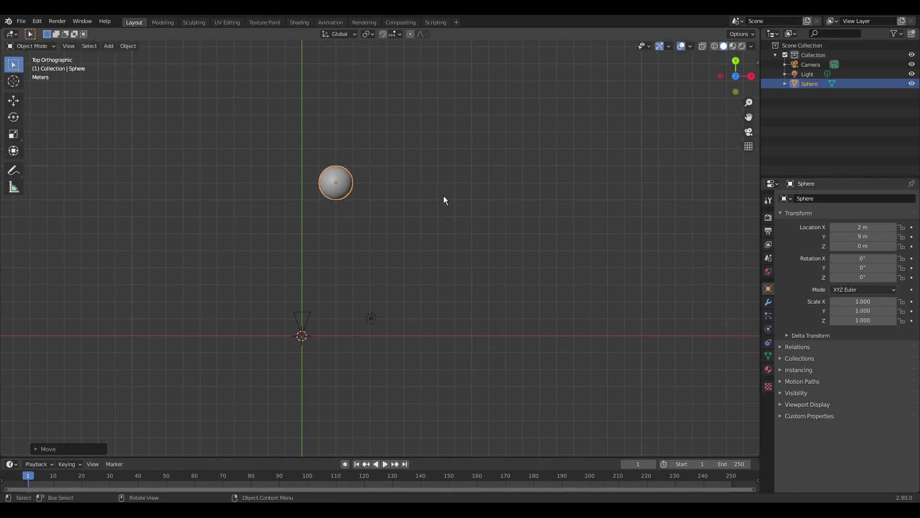
pyautogui.moveTo(435, 284); pyautogui.dragTo(406, 217, button='middle')
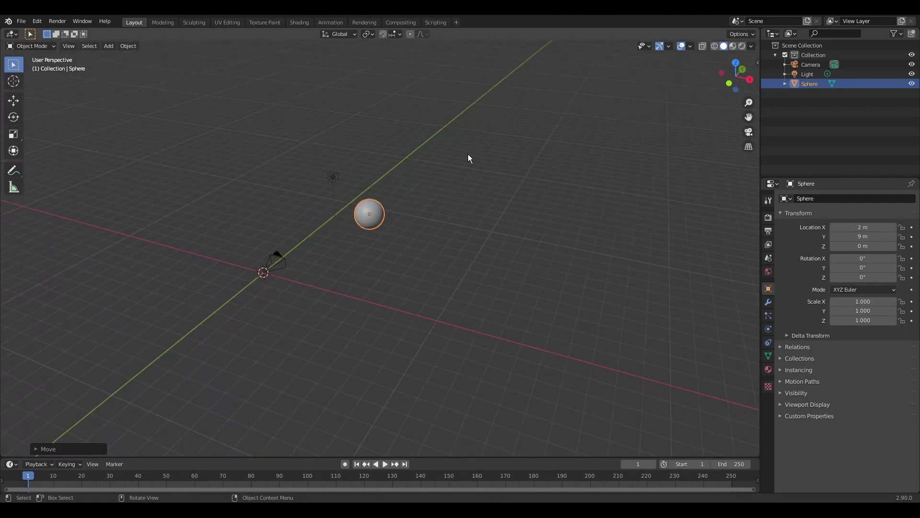
pyautogui.press('F12')
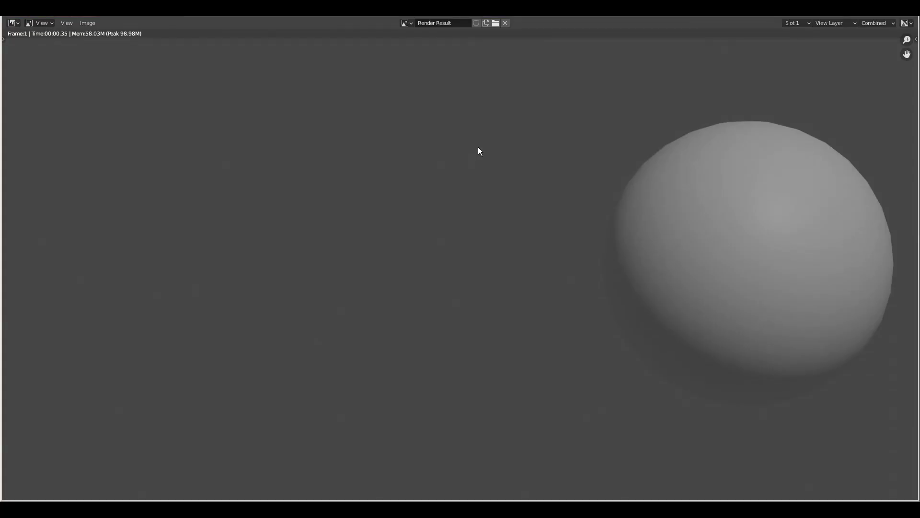
# Snap the 3D cursor to the sphere and add a circle mesh there, framed in view.
pyautogui.press('Escape')
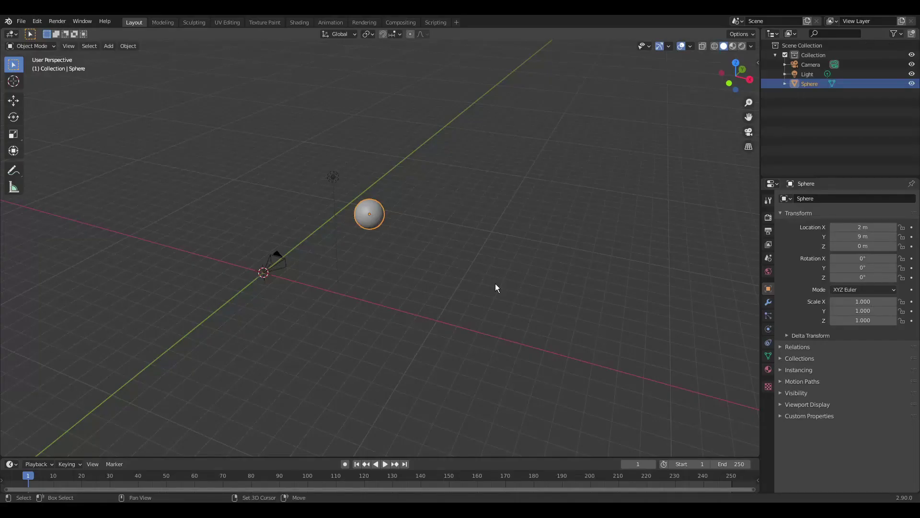
pyautogui.hotkey('shift', 's')
pyautogui.click(568, 317)
pyautogui.hotkey('shift', 'a')
pyautogui.moveTo(568, 318)
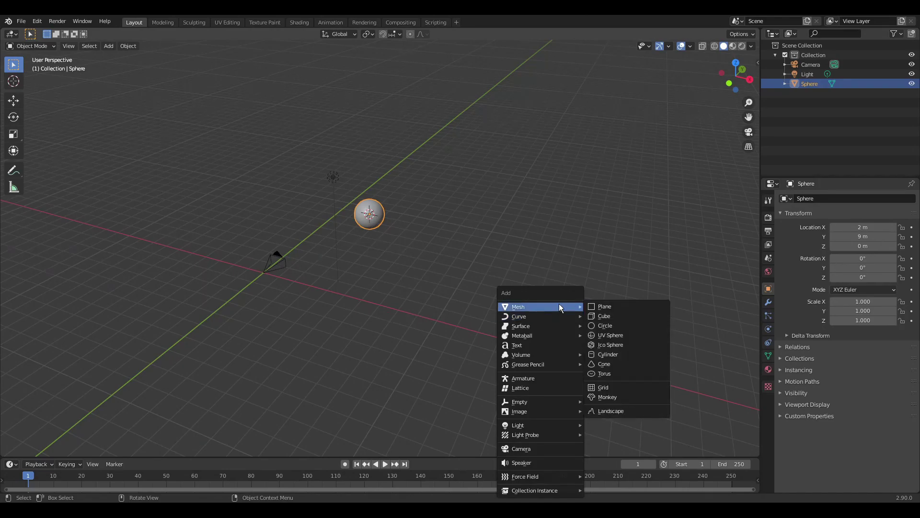
pyautogui.click(611, 324)
pyautogui.press('KP_Decimal')
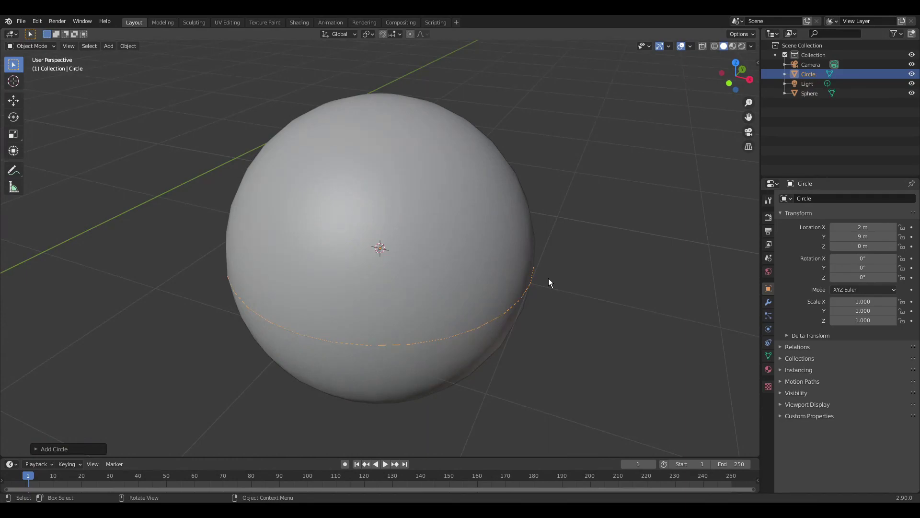
# Scale the circle to 1.5, extrude it and scale the new edge to 0.9 into a flat band.
pyautogui.press('Tab')
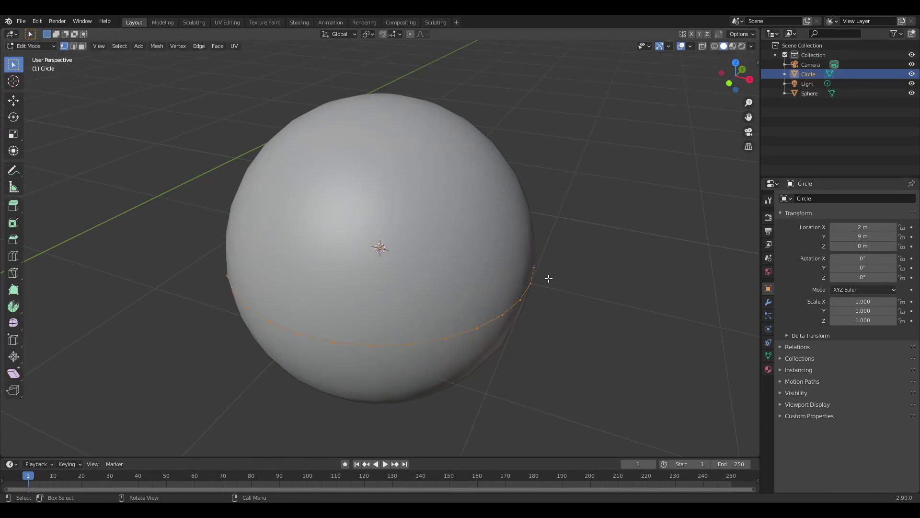
pyautogui.write('s1.5')
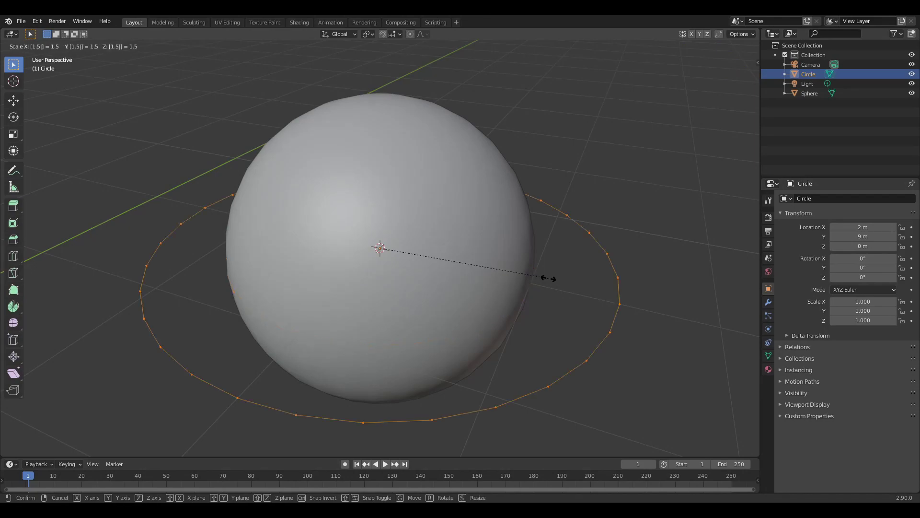
pyautogui.press('Return')
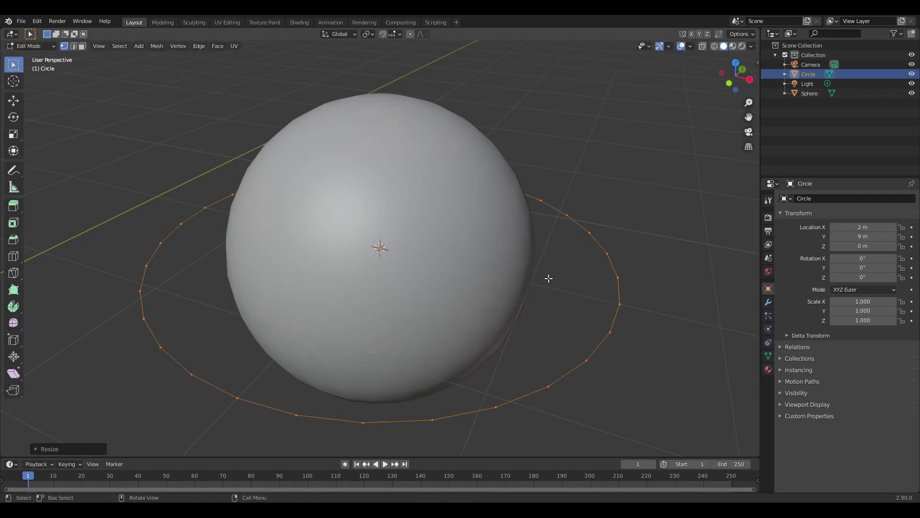
pyautogui.press('e')
pyautogui.rightClick(543, 243)
pyautogui.write('s')
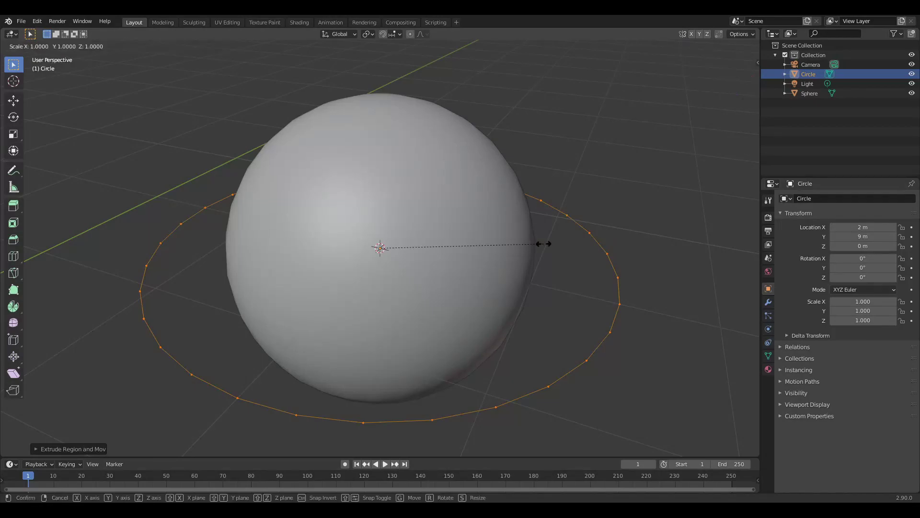
pyautogui.write('.9')
pyautogui.press('Return')
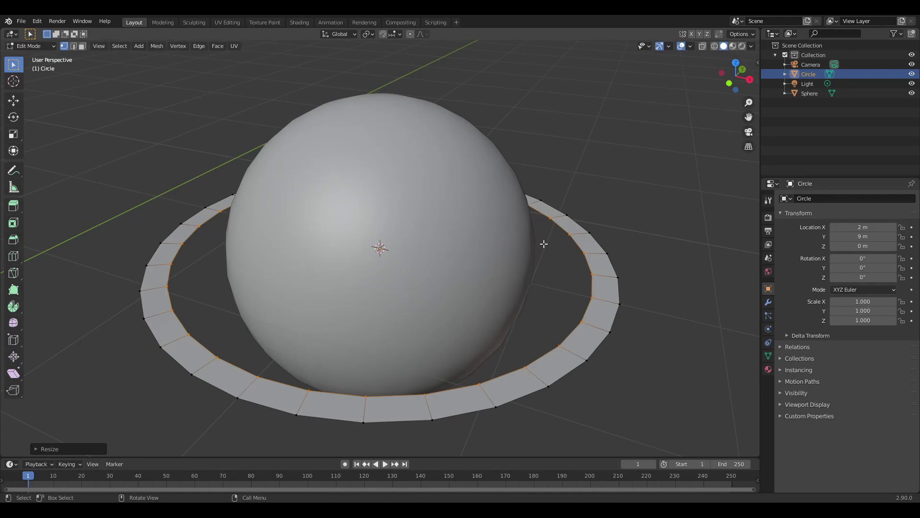
pyautogui.press('Tab')
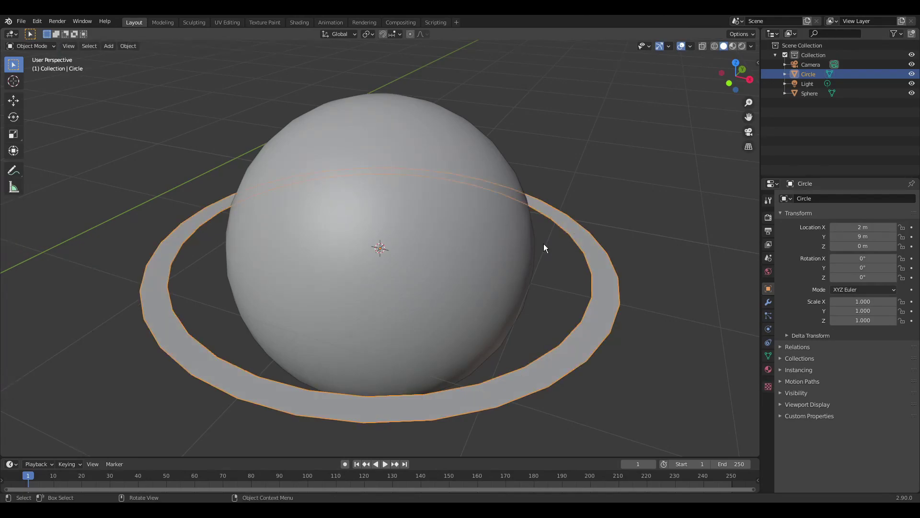
# Add a Solidify modifier to the ring, keeping its thickness at 0.01 m.
pyautogui.click(768, 302)
pyautogui.click(819, 199)
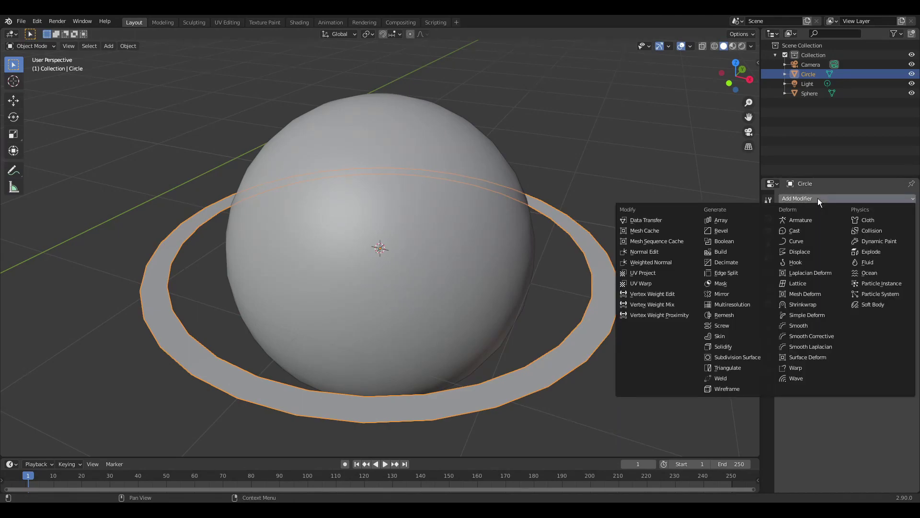
pyautogui.click(744, 345)
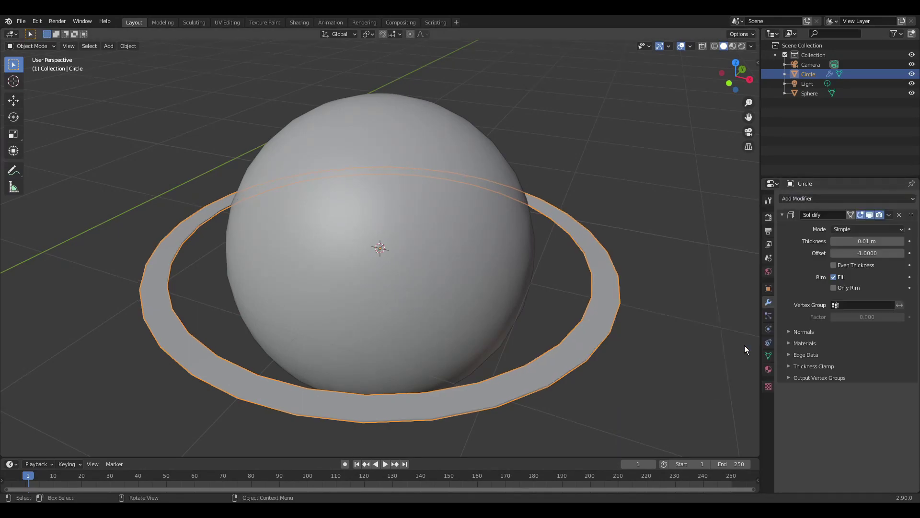
pyautogui.moveTo(660, 369); pyautogui.dragTo(686, 333, button='middle')
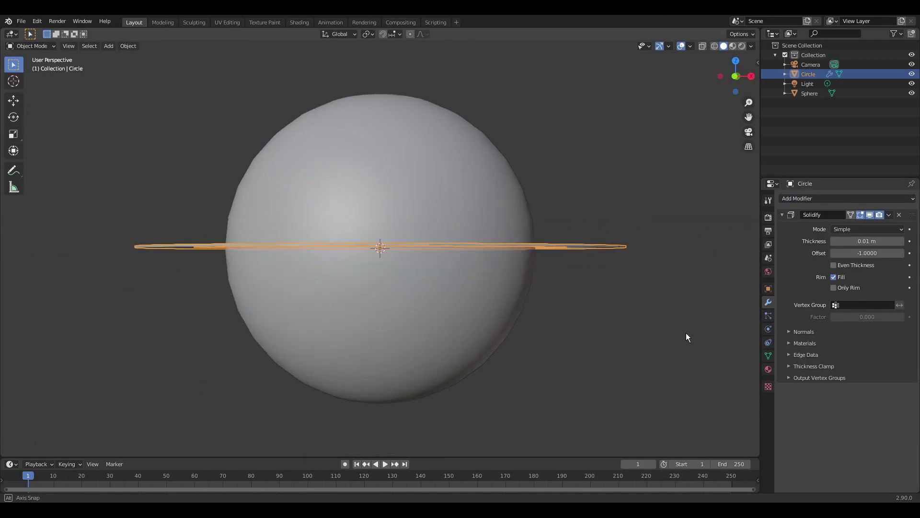
pyautogui.moveTo(872, 240); pyautogui.dragTo(901, 241)
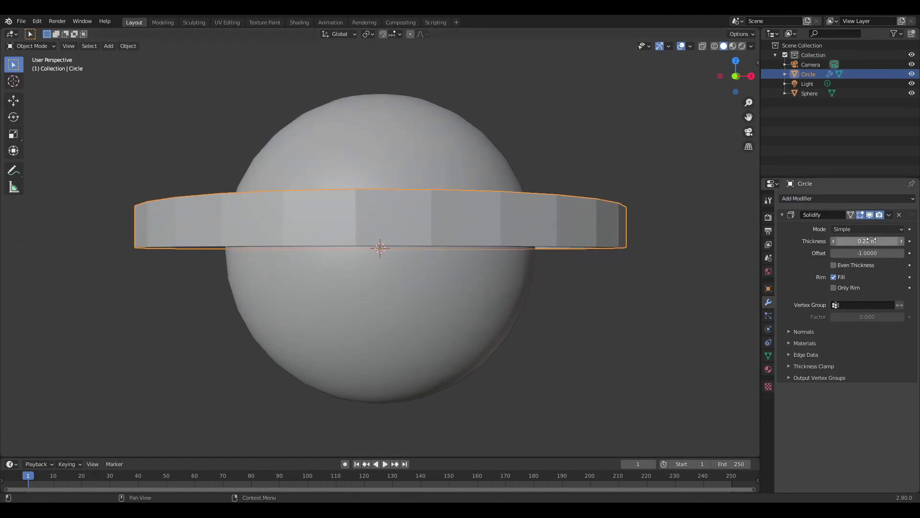
pyautogui.hotkey('ctrl', 'z')
pyautogui.moveTo(718, 243); pyautogui.dragTo(688, 253, button='middle')
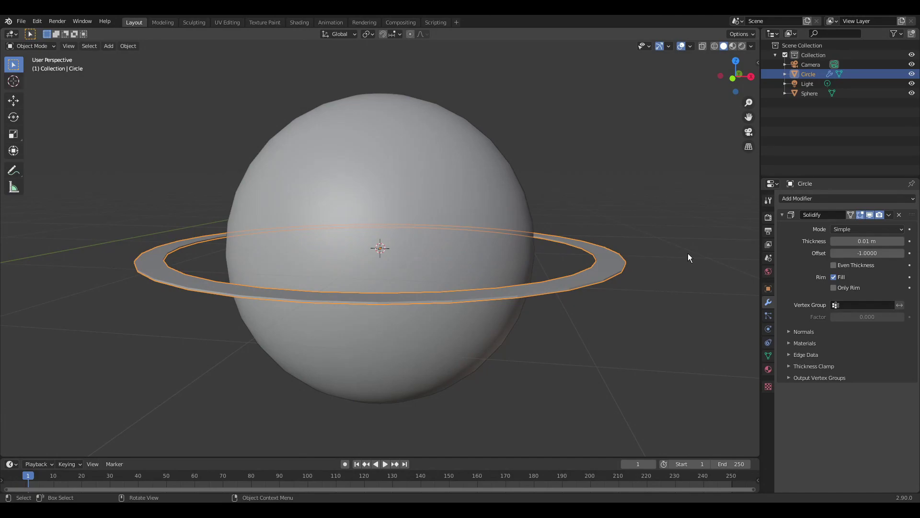
pyautogui.click(782, 214)
# Add a Mirror modifier with only the Z axis enabled.
pyautogui.click(804, 199)
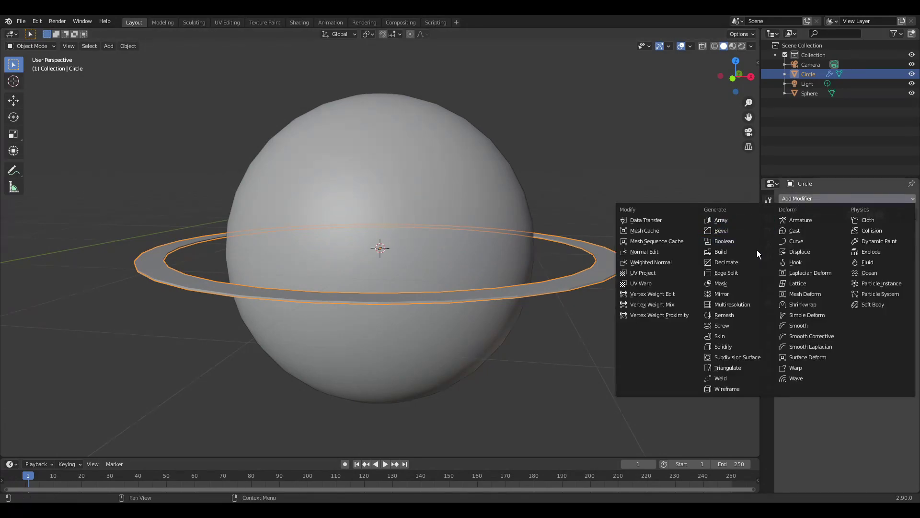
pyautogui.click(743, 293)
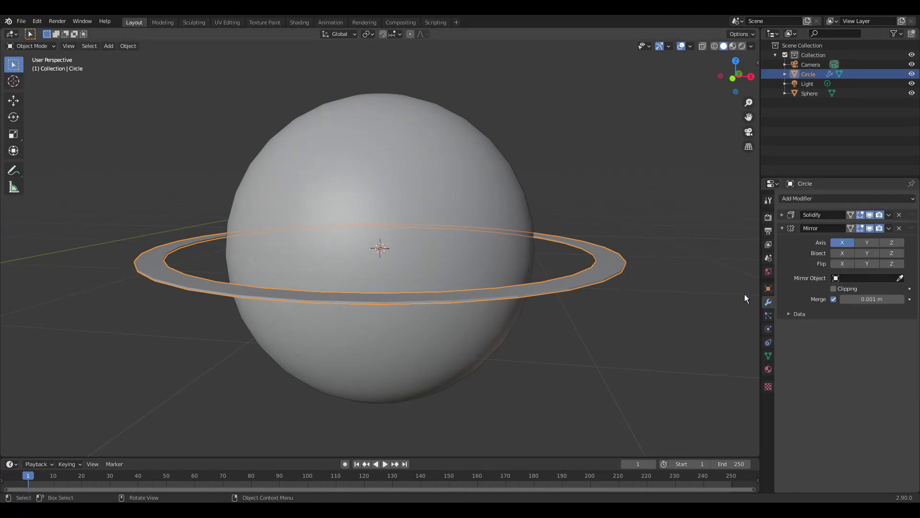
pyautogui.click(842, 242)
pyautogui.click(891, 243)
pyautogui.moveTo(622, 277)
pyautogui.mouseDown(button='middle')
pyautogui.moveTo(631, 259)
pyautogui.moveTo(628, 273)
pyautogui.mouseUp(button='middle')
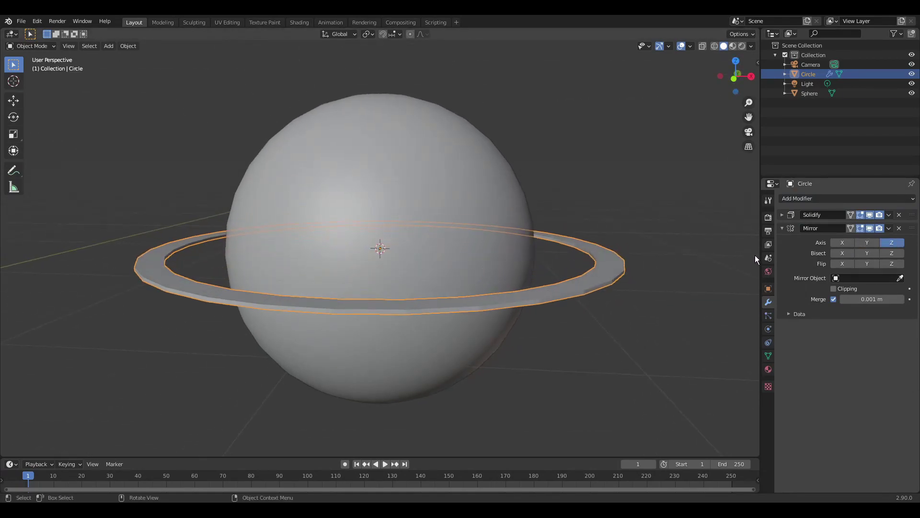
pyautogui.click(781, 228)
# Add a Subdivision Surface modifier to the ring with viewport level 2.
pyautogui.click(811, 201)
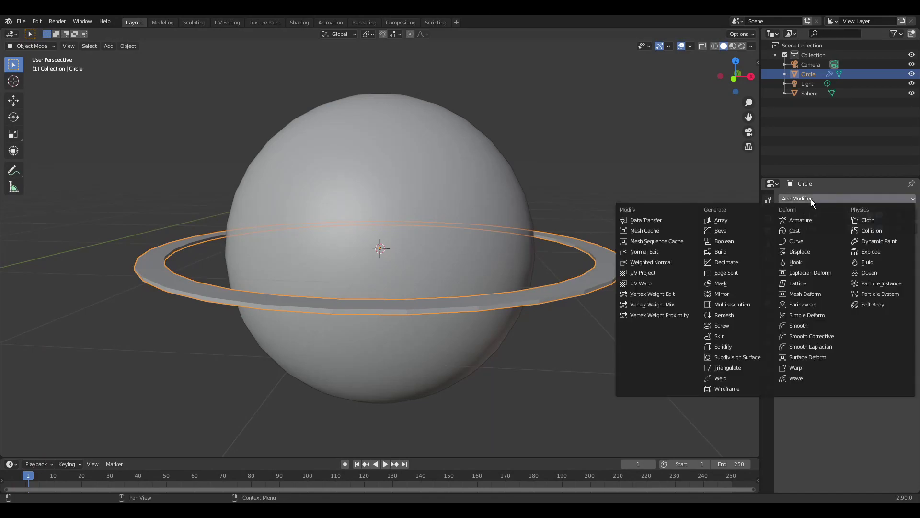
pyautogui.click(750, 355)
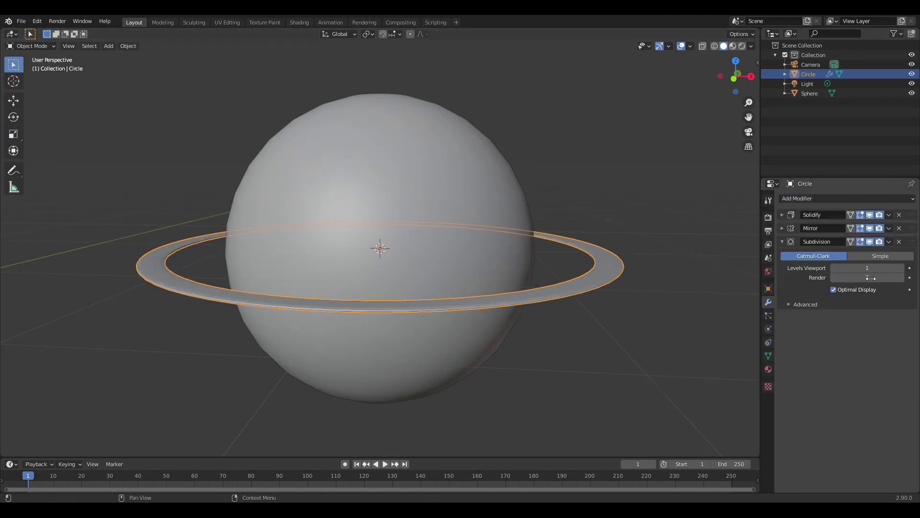
pyautogui.click(899, 267)
pyautogui.moveTo(605, 339)
pyautogui.mouseDown(button='middle')
pyautogui.moveTo(603, 363)
pyautogui.moveTo(612, 353)
pyautogui.moveTo(613, 372)
pyautogui.moveTo(613, 334)
pyautogui.mouseUp(button='middle')
pyautogui.scroll(3, 582, 378)
# Shade the ring smooth and render a test image of the planet with its ring.
pyautogui.rightClick(209, 361)
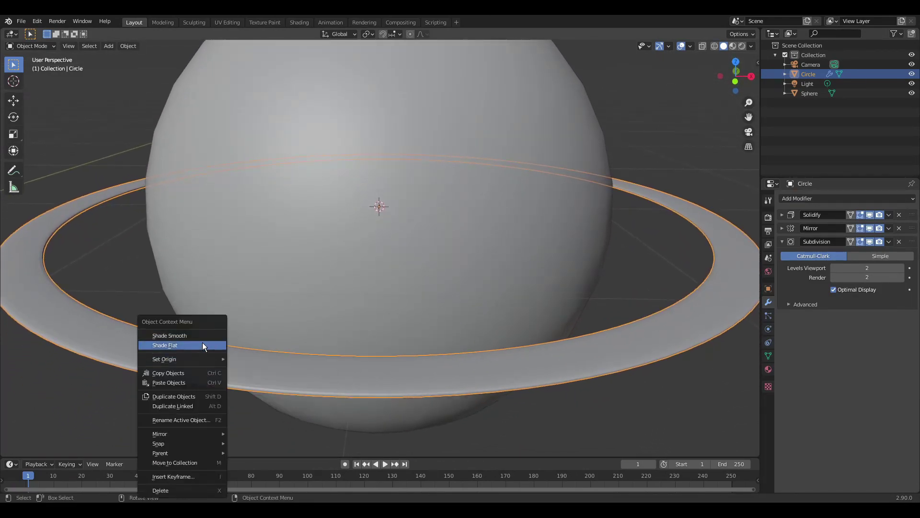
pyautogui.click(202, 336)
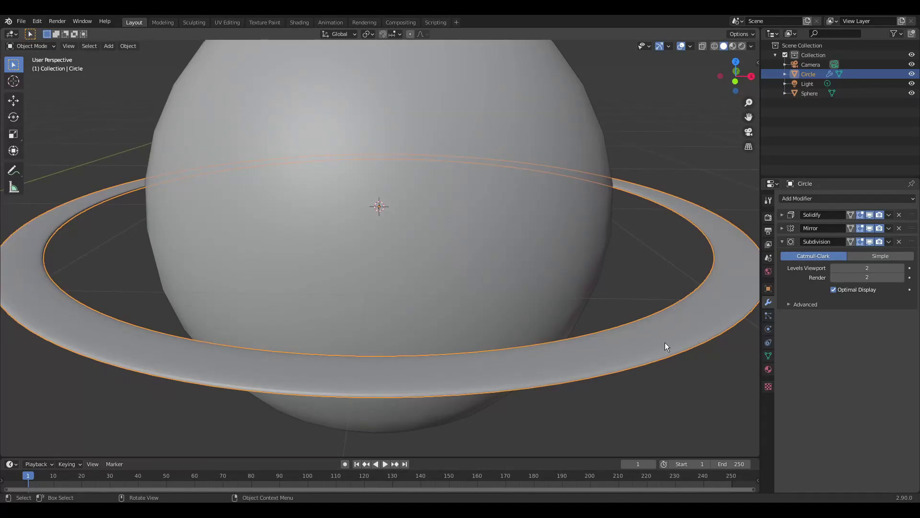
pyautogui.scroll(-4, 665, 342)
pyautogui.moveTo(618, 345); pyautogui.dragTo(563, 329, button='middle')
pyautogui.press('F12')
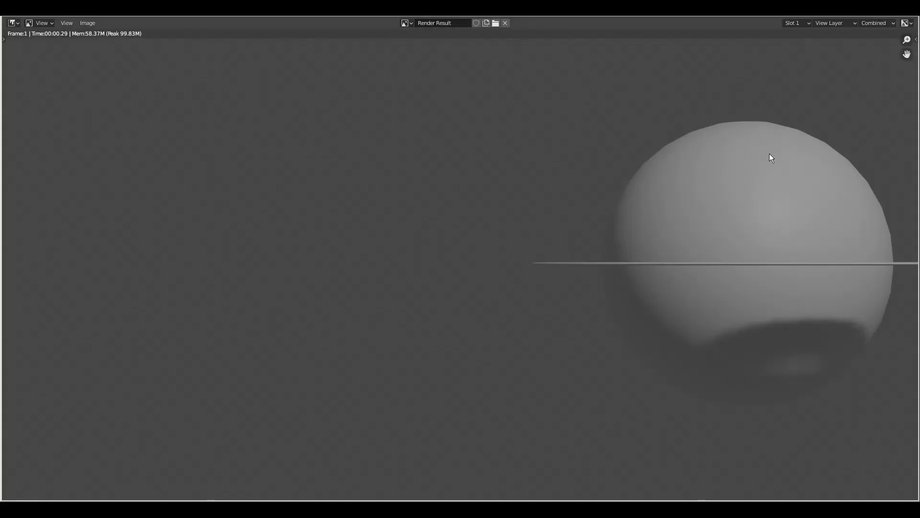
pyautogui.press('Escape')
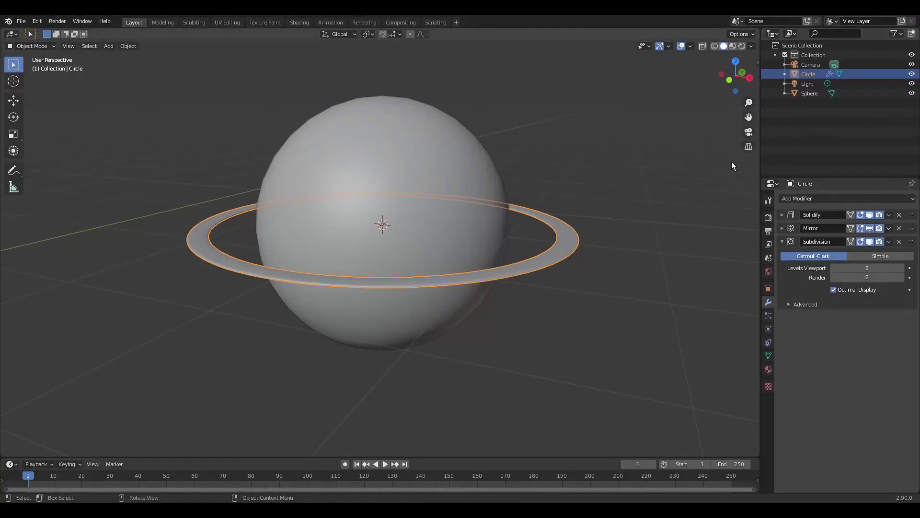
# Set the ring's rotation to X 15°, Y -15° and Z 4° in the N panel.
pyautogui.click(758, 64)
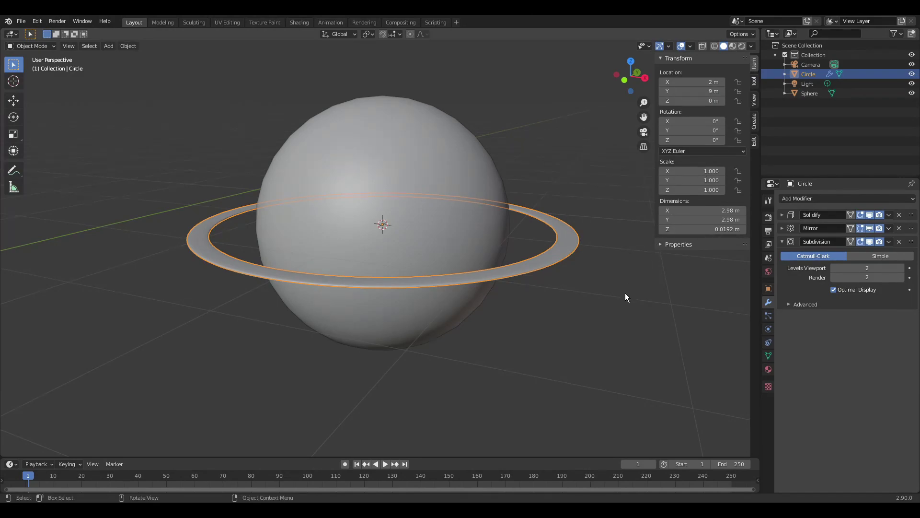
pyautogui.press('n')
pyautogui.press('n')
pyautogui.click(713, 121)
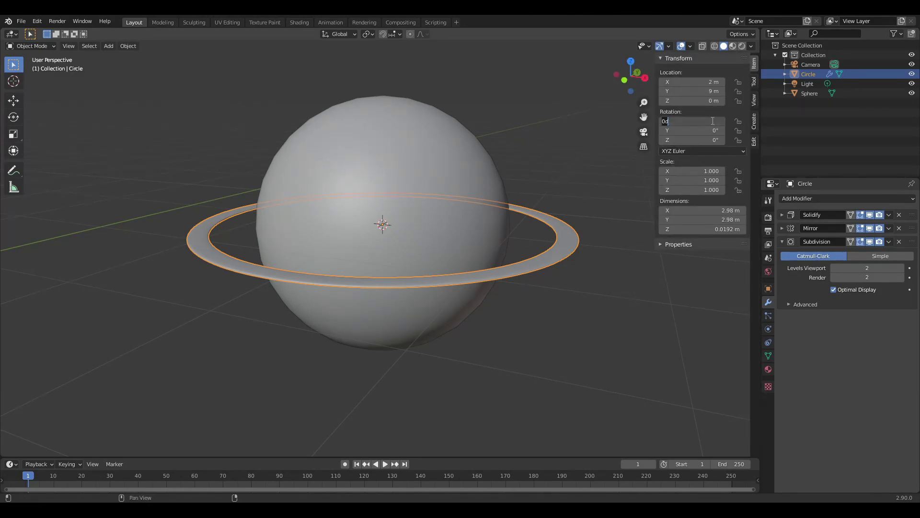
pyautogui.write('15')
pyautogui.press('Return')
pyautogui.click(708, 130)
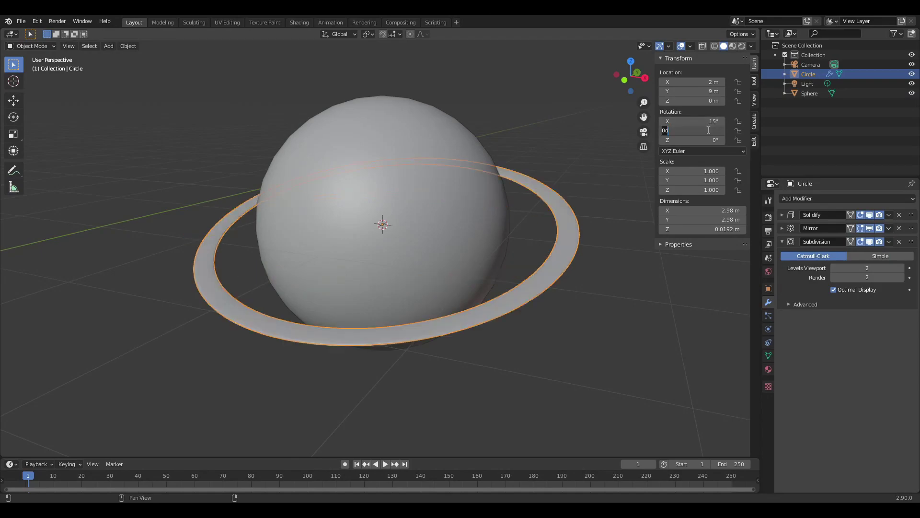
pyautogui.write('-15')
pyautogui.press('Return')
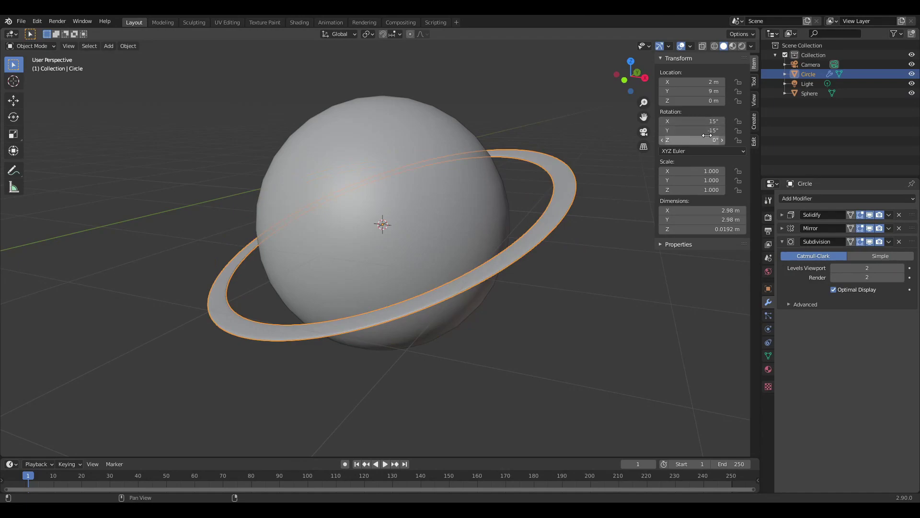
pyautogui.moveTo(690, 140); pyautogui.dragTo(694, 147)
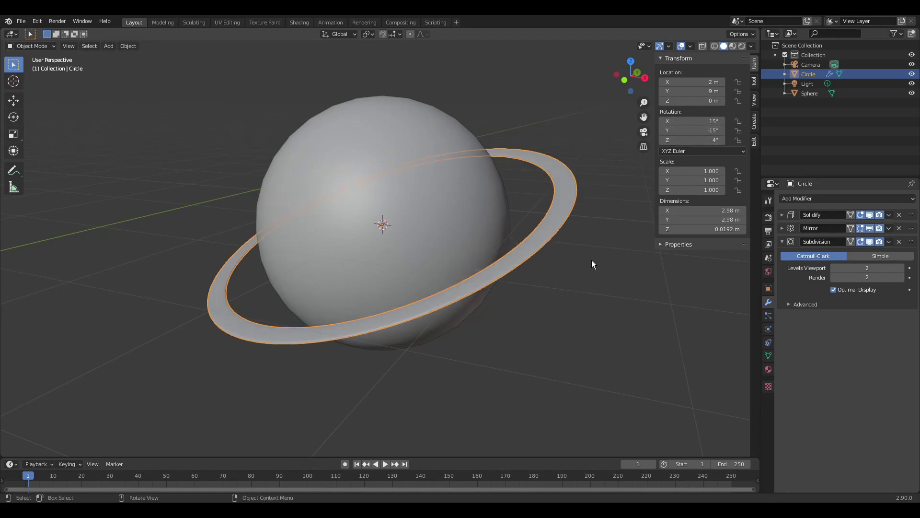
# Deselect the ring and render a test image of the tilted ring.
pyautogui.click(599, 277)
pyautogui.press('F12')
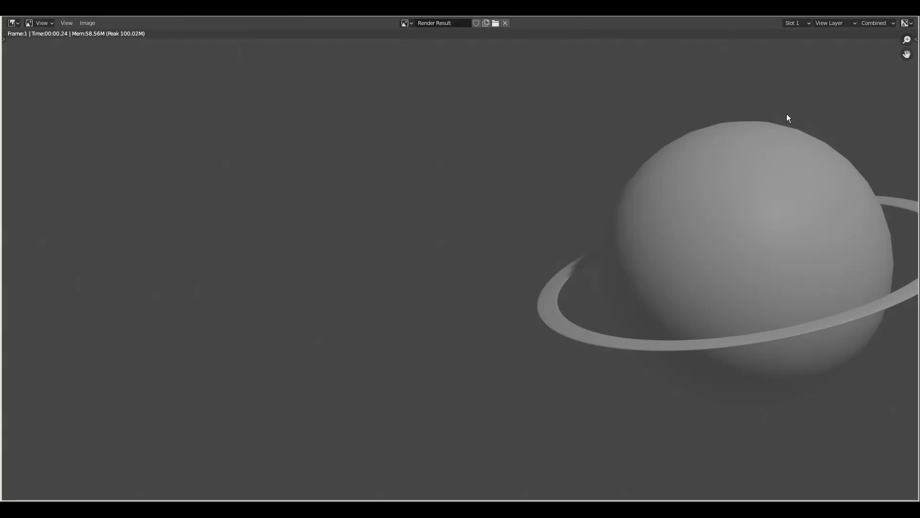
pyautogui.press('Escape')
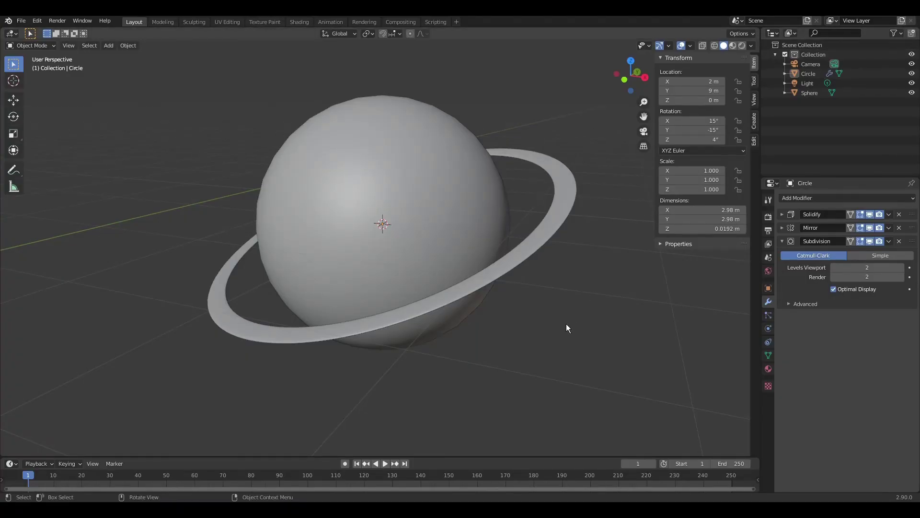
# Switch the render engine from Eevee to Cycles and show the World properties.
pyautogui.click(769, 217)
pyautogui.click(854, 198)
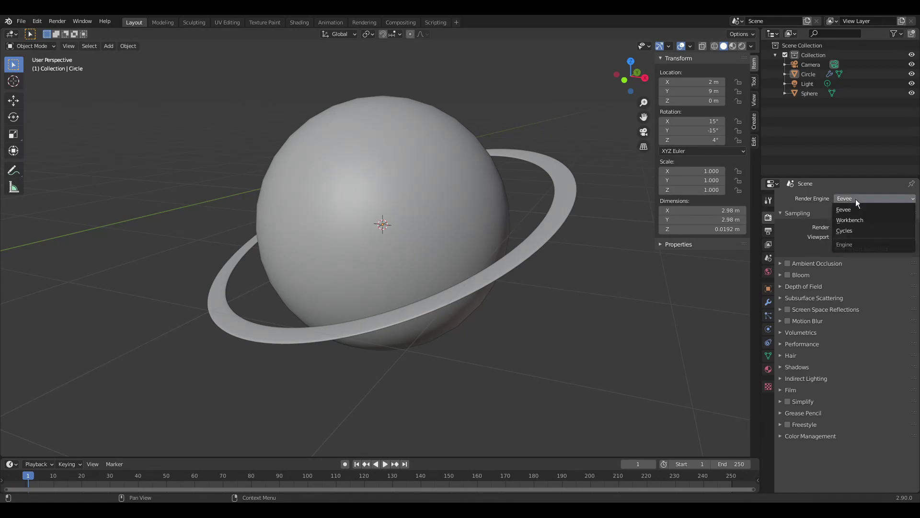
pyautogui.click(849, 231)
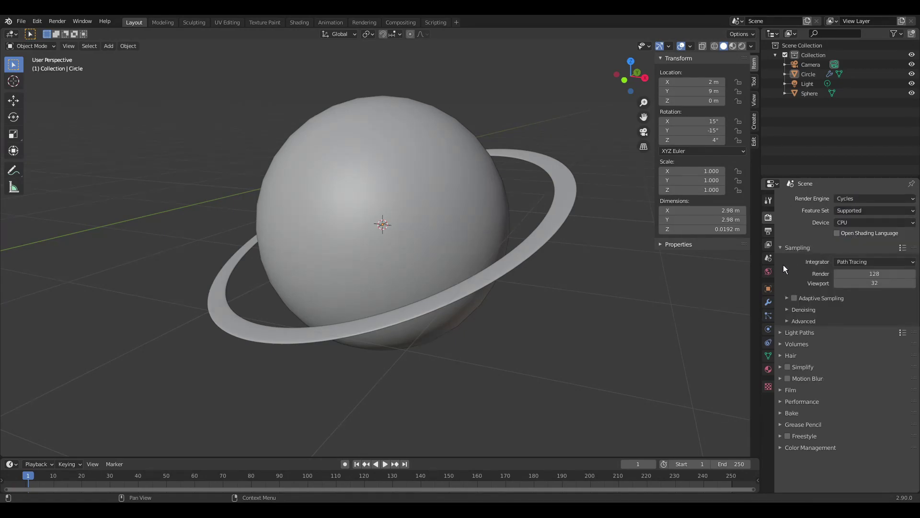
pyautogui.click(768, 272)
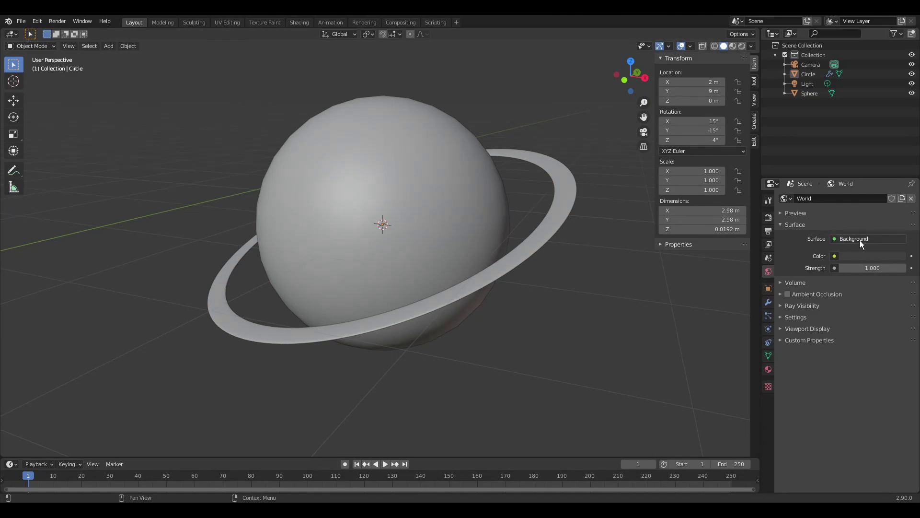
# In the Shading workspace, enable Scene World and Scene Lights in the viewport shading.
pyautogui.click(301, 24)
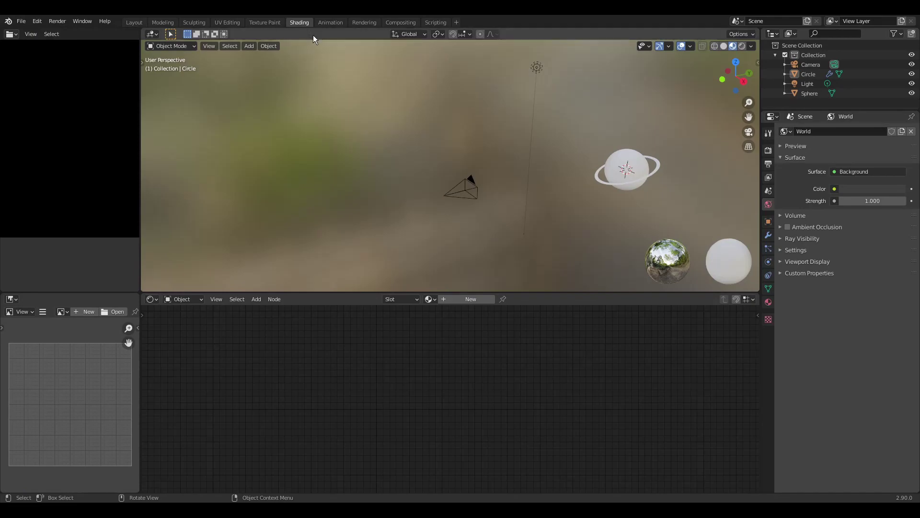
pyautogui.click(751, 46)
pyautogui.click(698, 104)
pyautogui.click(697, 93)
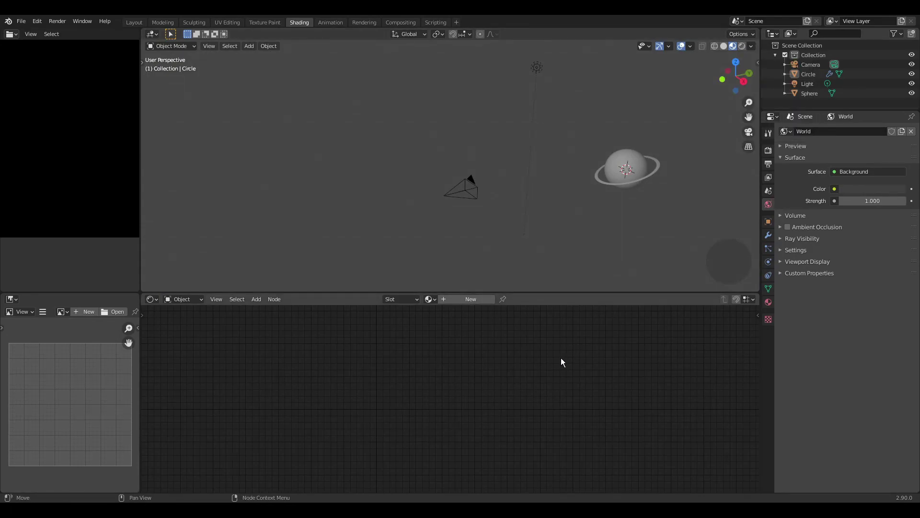
# Switch the shader editor to World and zoom in on the Background and World Output nodes.
pyautogui.click(197, 303)
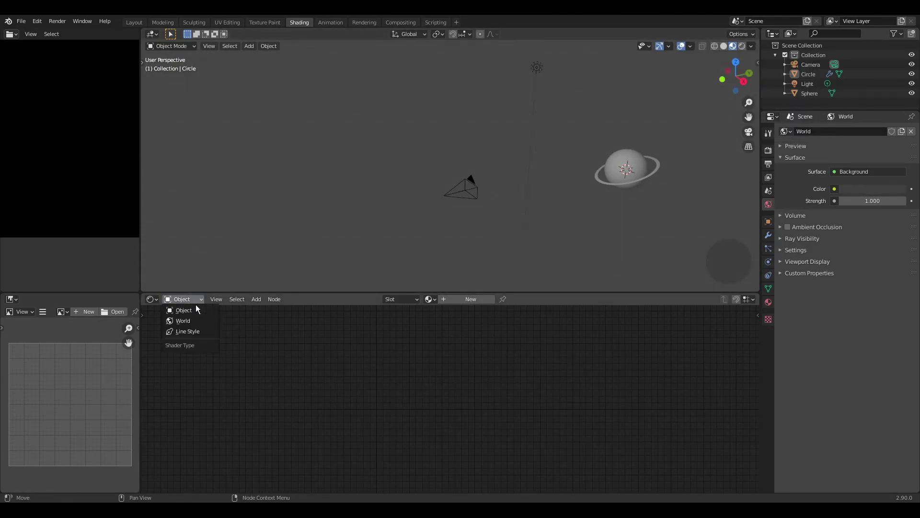
pyautogui.click(194, 320)
pyautogui.moveTo(555, 380); pyautogui.dragTo(620, 445, button='middle')
pyautogui.scroll(1, 645, 425)
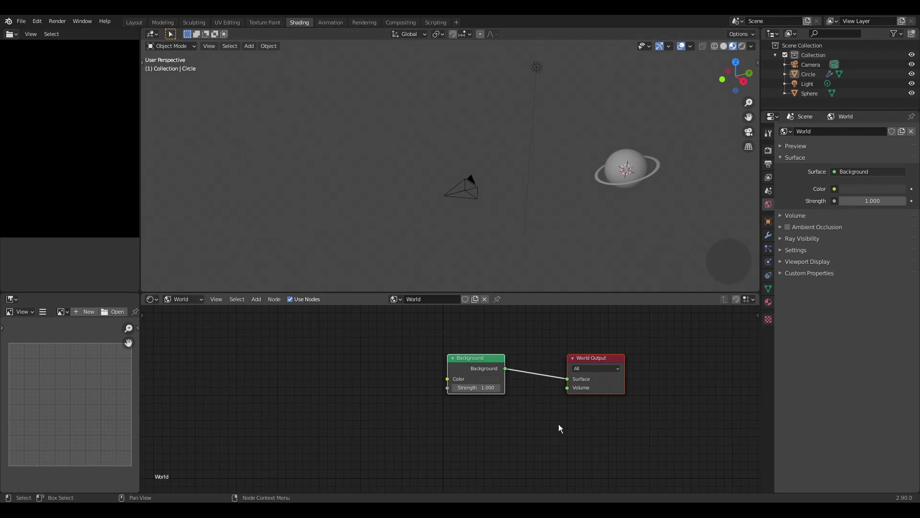
# Add a Noise Texture at Scale 500 with its Fac driving the world Background colour.
pyautogui.hotkey('shift', 'a')
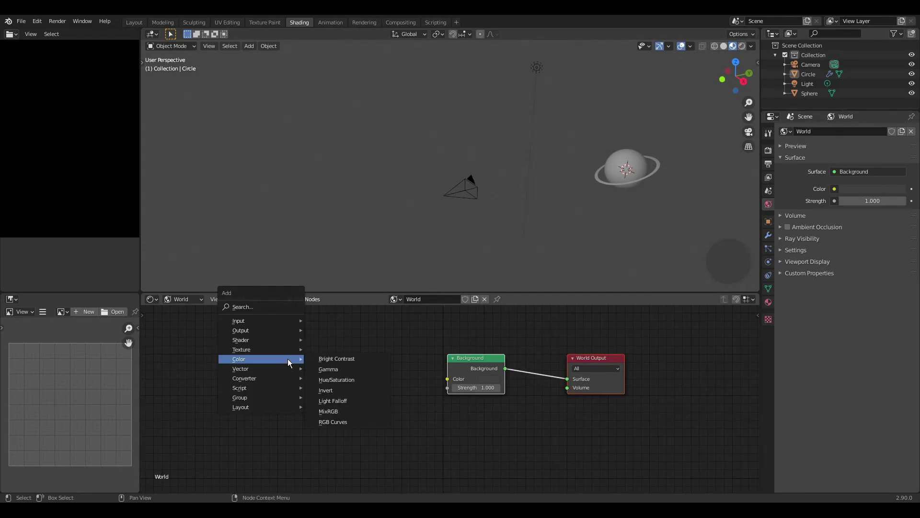
pyautogui.moveTo(260, 348)
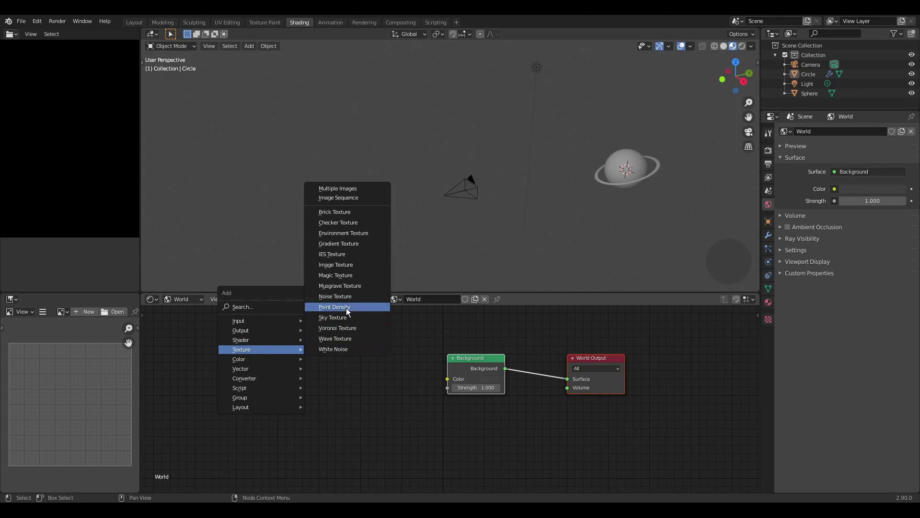
pyautogui.click(335, 297)
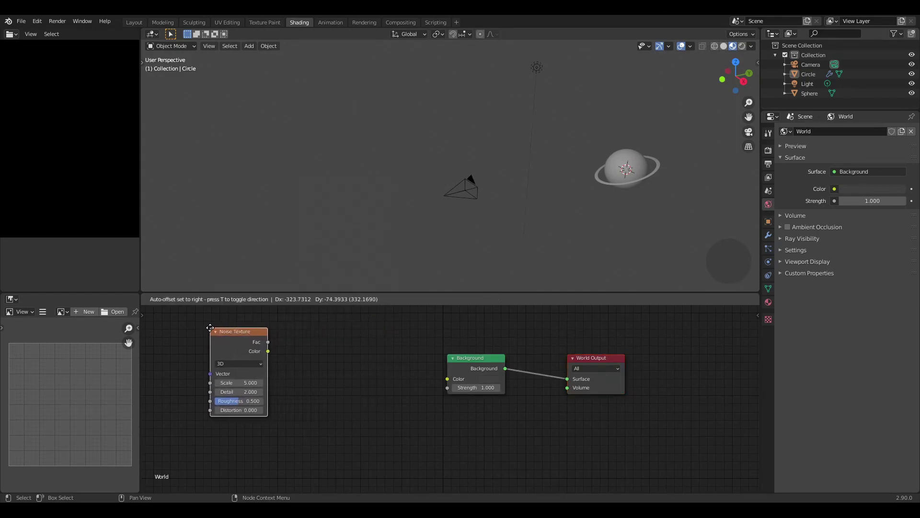
pyautogui.click(210, 331)
pyautogui.moveTo(268, 341); pyautogui.dragTo(456, 381)
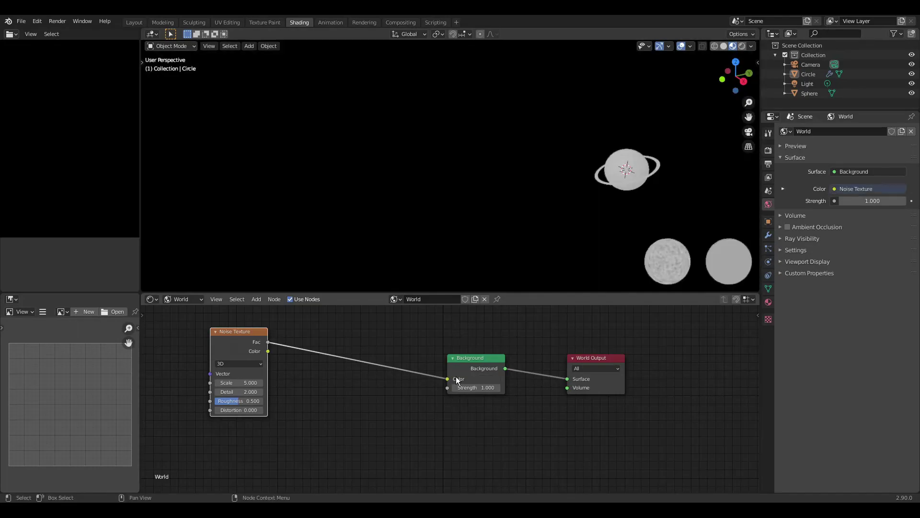
pyautogui.click(250, 382)
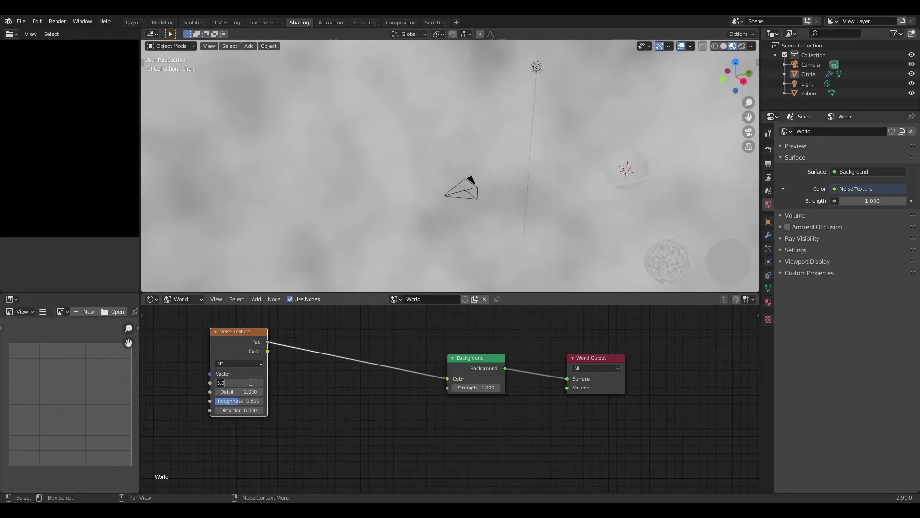
pyautogui.write('500')
pyautogui.press('Return')
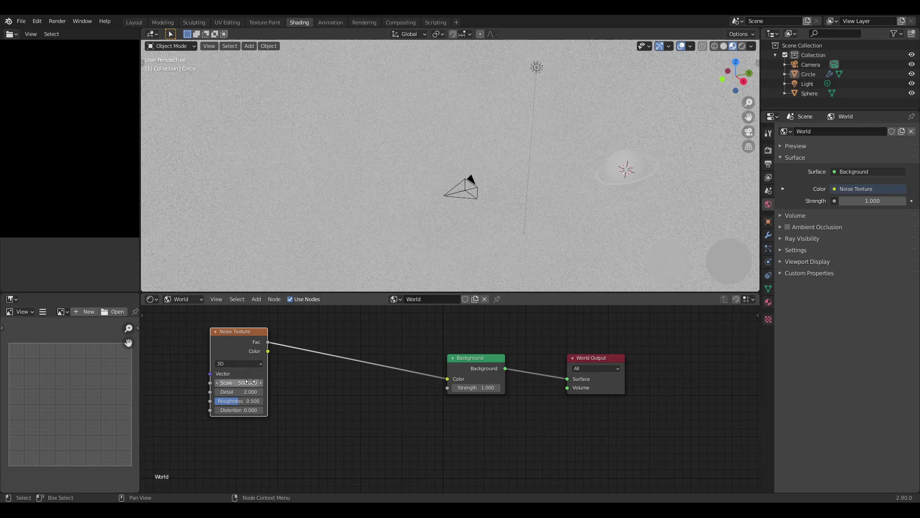
# Insert a Bright/Contrast node between noise and Background with Contrast 2 and Bright -1.2.
pyautogui.press('shift')
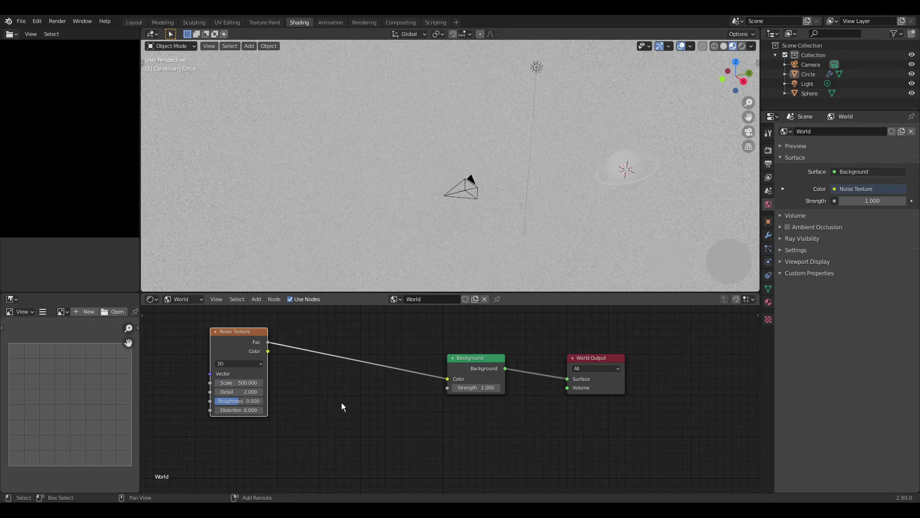
pyautogui.hotkey('shift', 'a')
pyautogui.moveTo(329, 412)
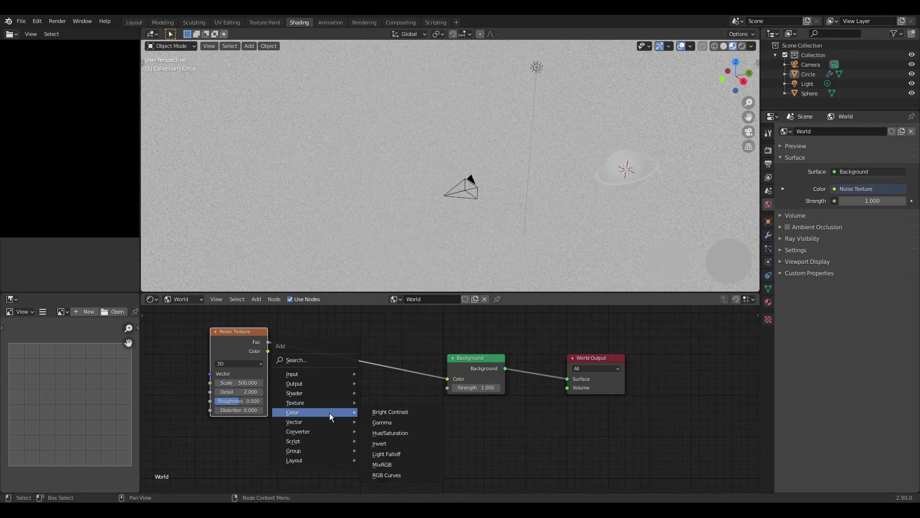
pyautogui.click(390, 412)
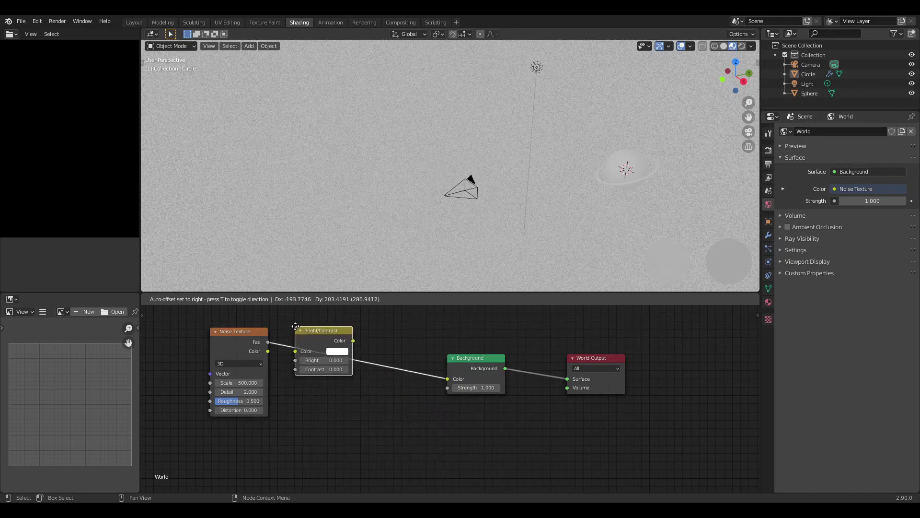
pyautogui.click(301, 326)
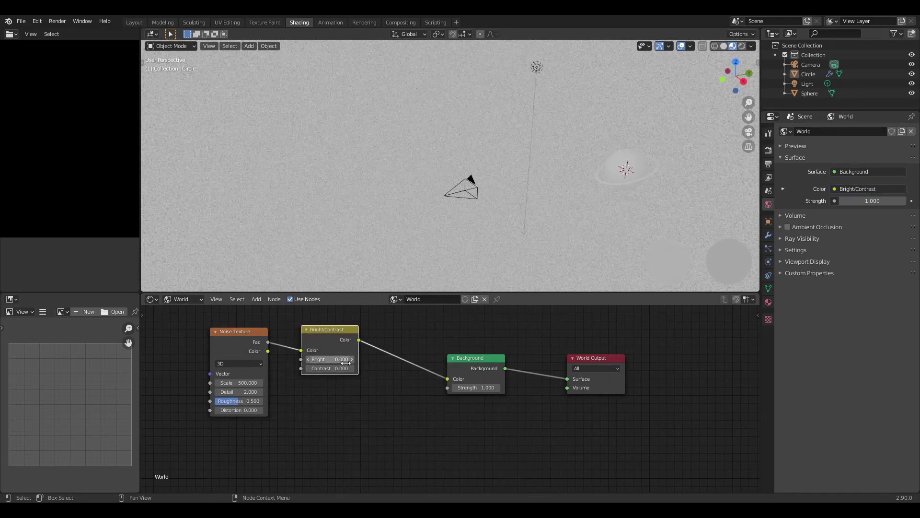
pyautogui.click(345, 368)
pyautogui.write('0.0')
pyautogui.press('BackSpace')
pyautogui.press('BackSpace')
pyautogui.press('BackSpace')
pyautogui.write('2')
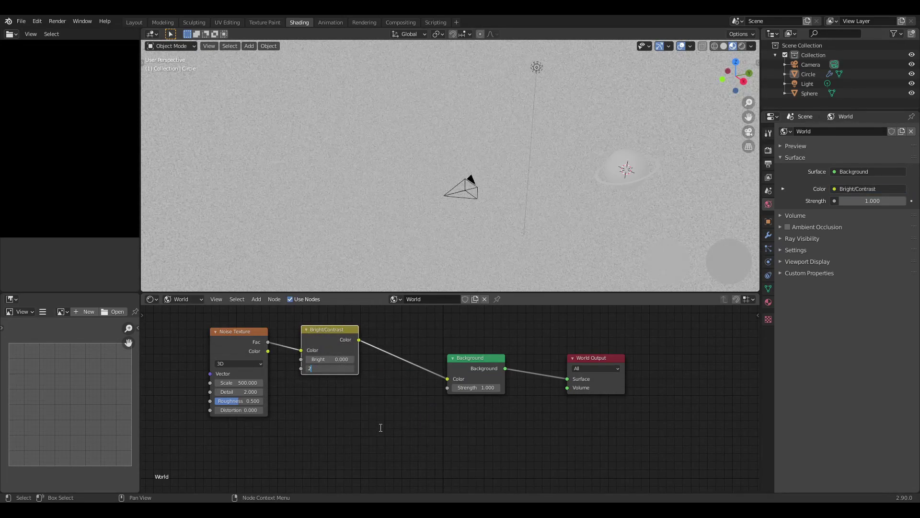
pyautogui.press('Return')
pyautogui.click(343, 360)
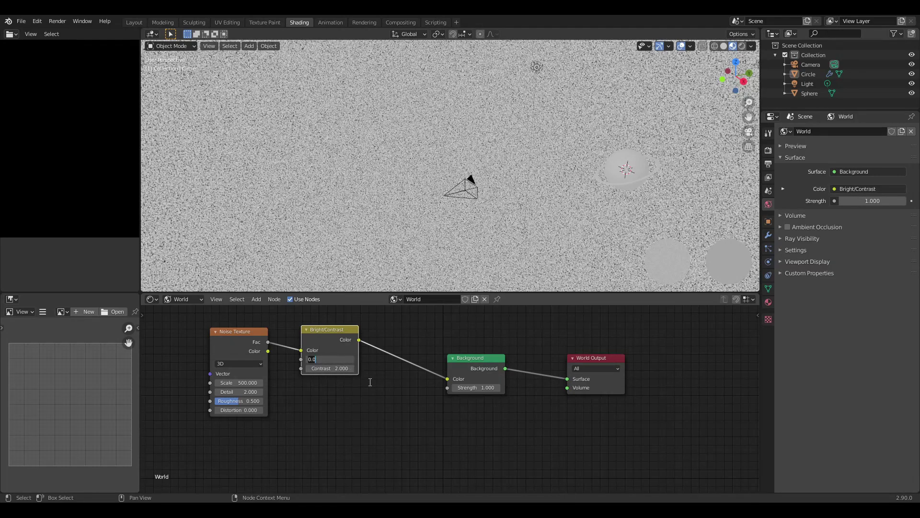
pyautogui.write('-1.2')
pyautogui.press('Return')
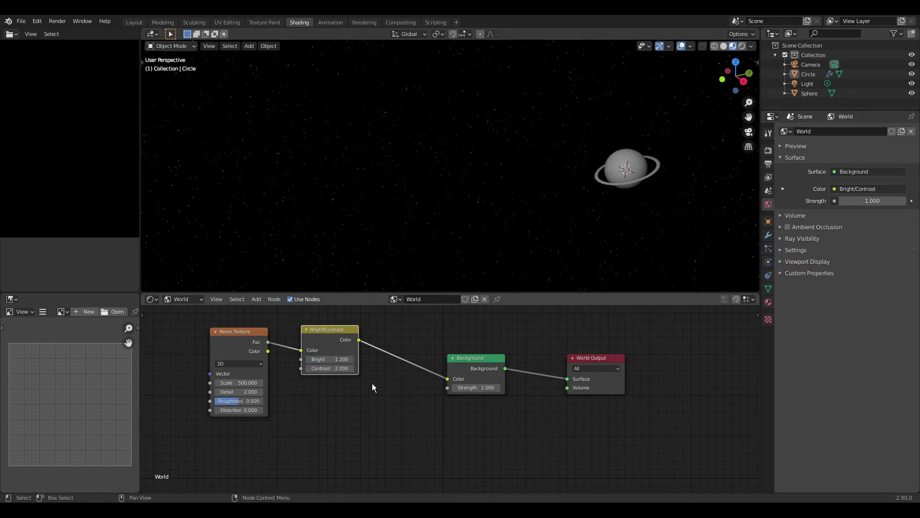
# Render the starfield, add a level-2 Subdivision Surface modifier to the sphere, and re-render.
pyautogui.press('F12')
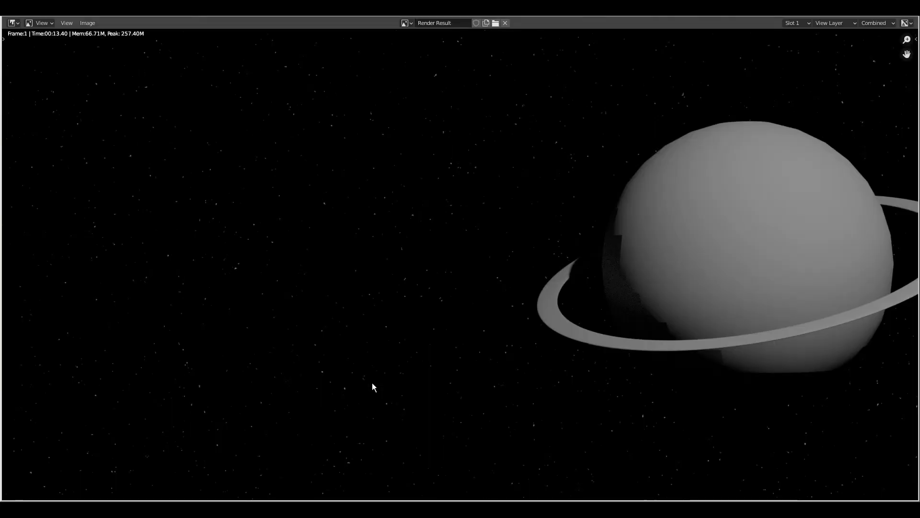
pyautogui.press('Escape')
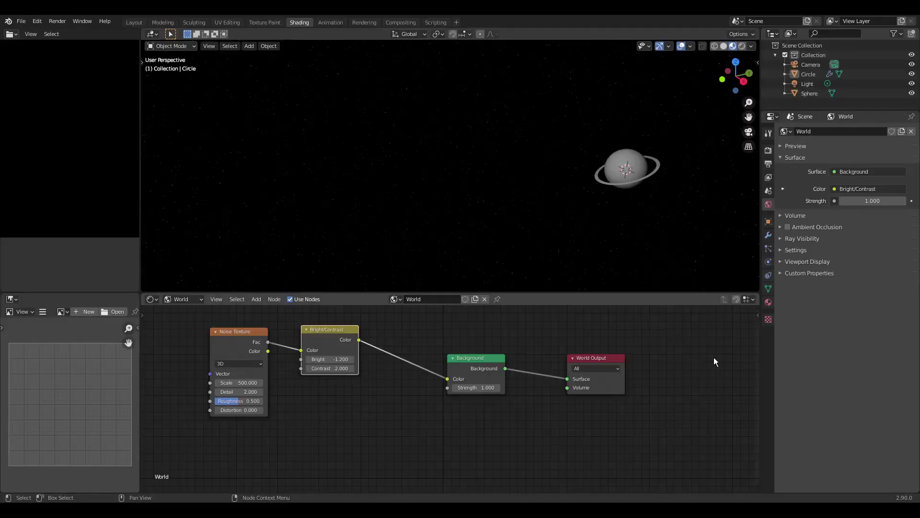
pyautogui.click(642, 168)
pyautogui.click(769, 234)
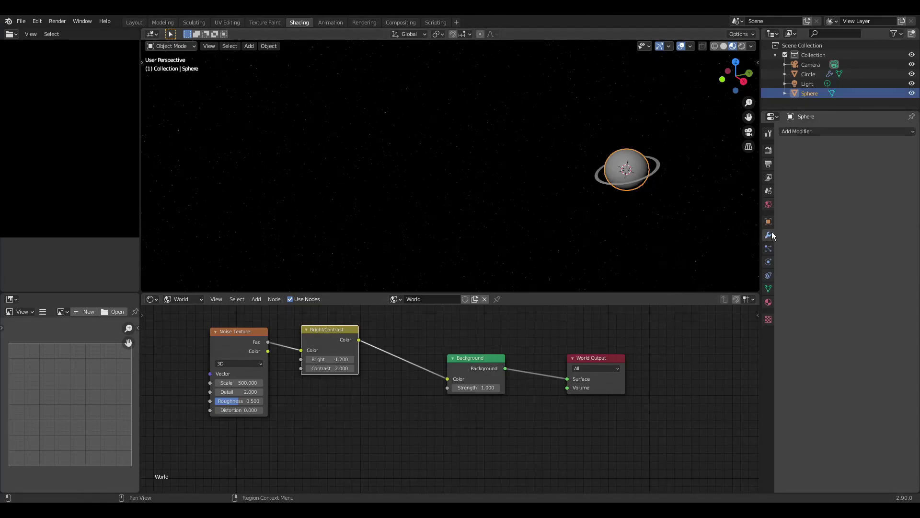
pyautogui.click(812, 132)
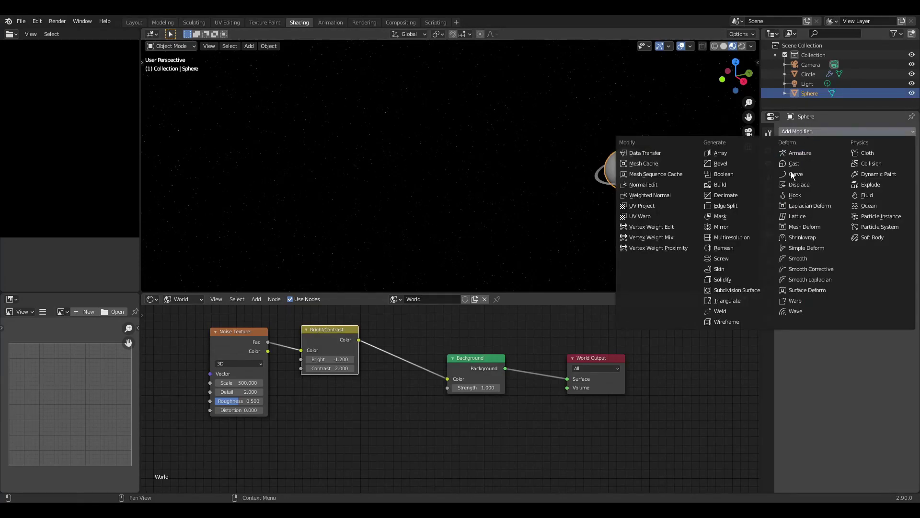
pyautogui.click(748, 290)
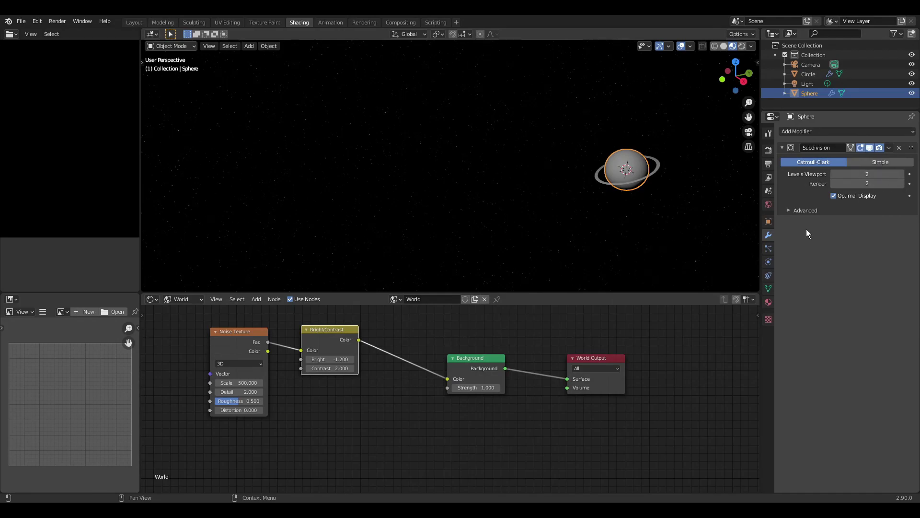
pyautogui.press('F12')
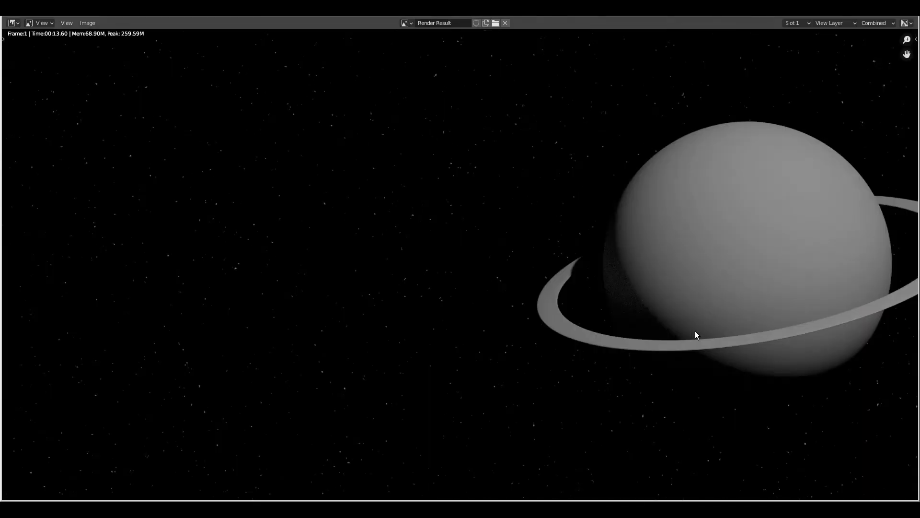
pyautogui.press('Escape')
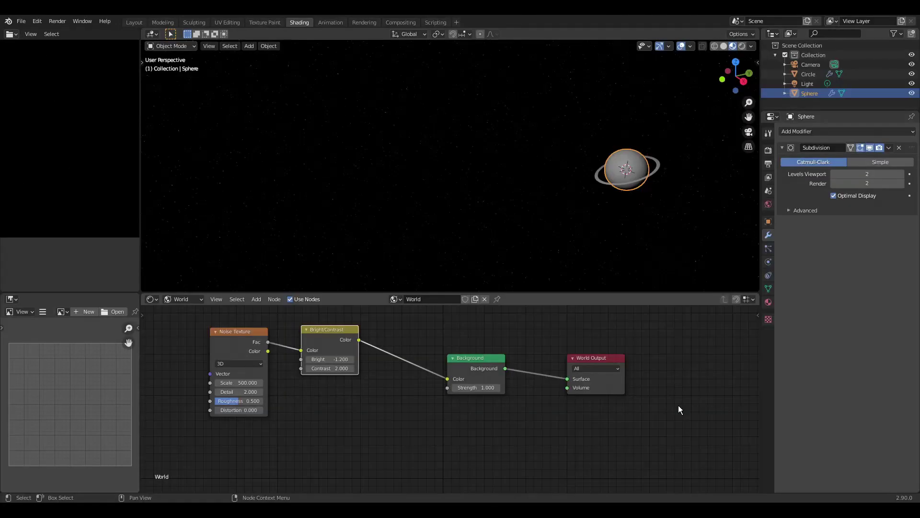
# Add a second Noise Texture below the others and link its Fac to the Background colour.
pyautogui.moveTo(438, 423); pyautogui.dragTo(506, 366, button='middle')
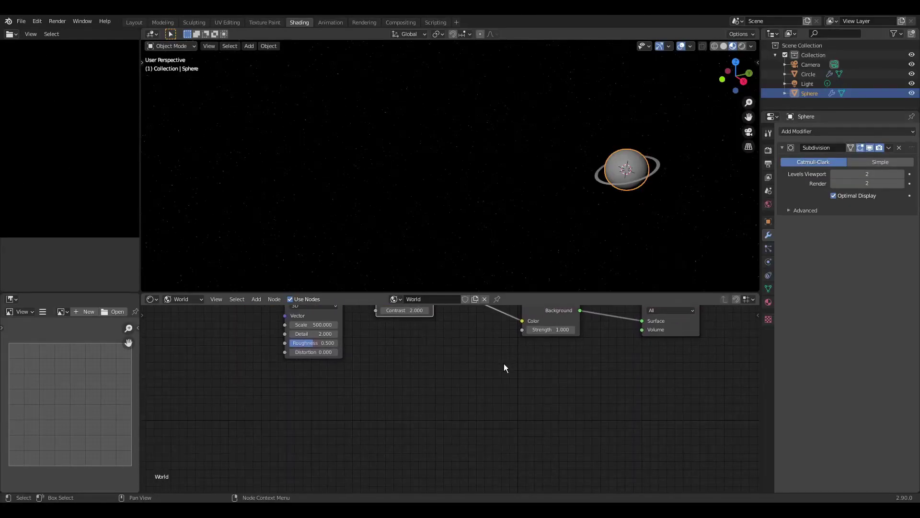
pyautogui.hotkey('shift', 'a')
pyautogui.moveTo(326, 393)
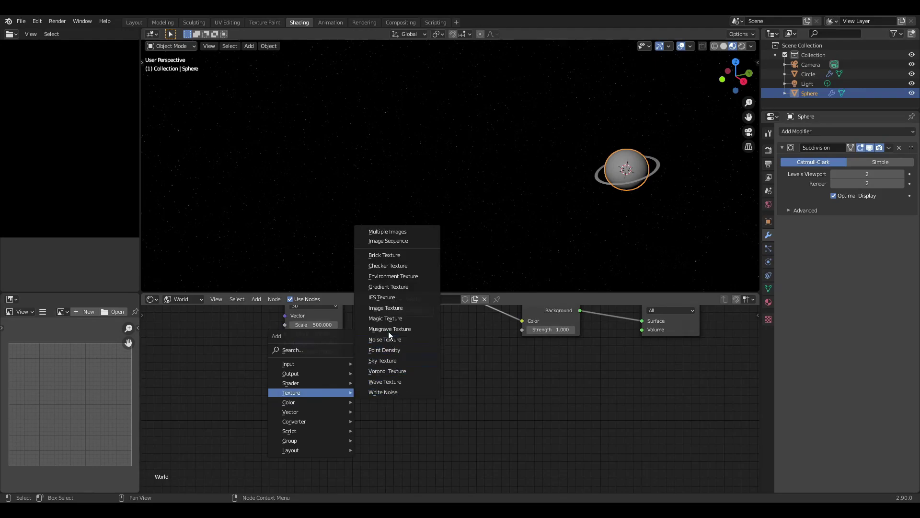
pyautogui.click(384, 339)
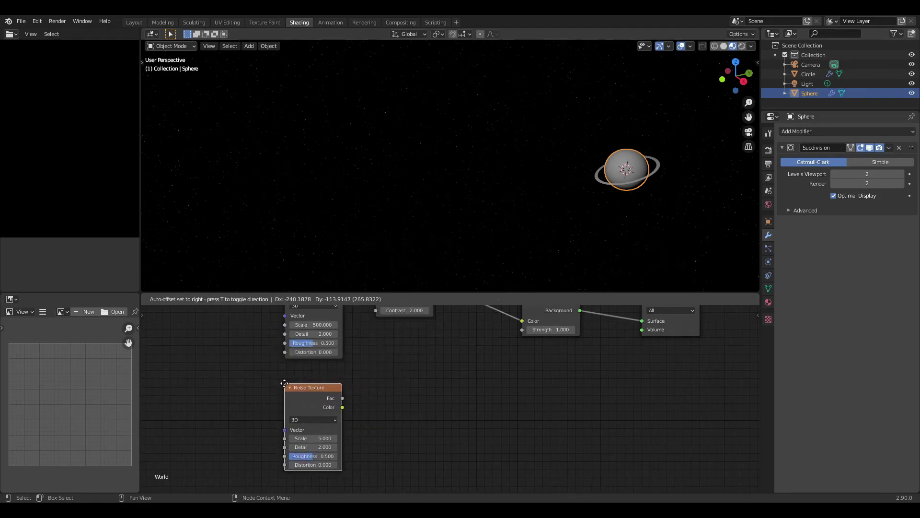
pyautogui.click(289, 387)
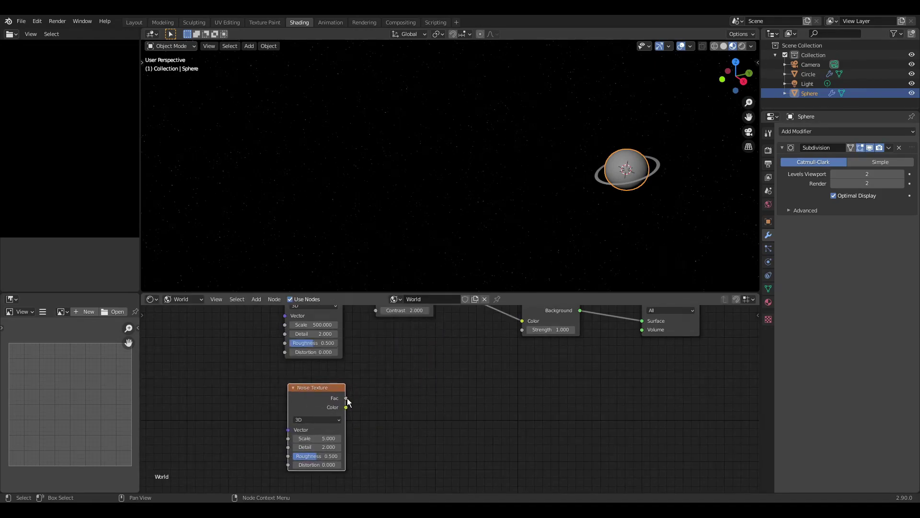
pyautogui.moveTo(346, 397); pyautogui.dragTo(521, 320)
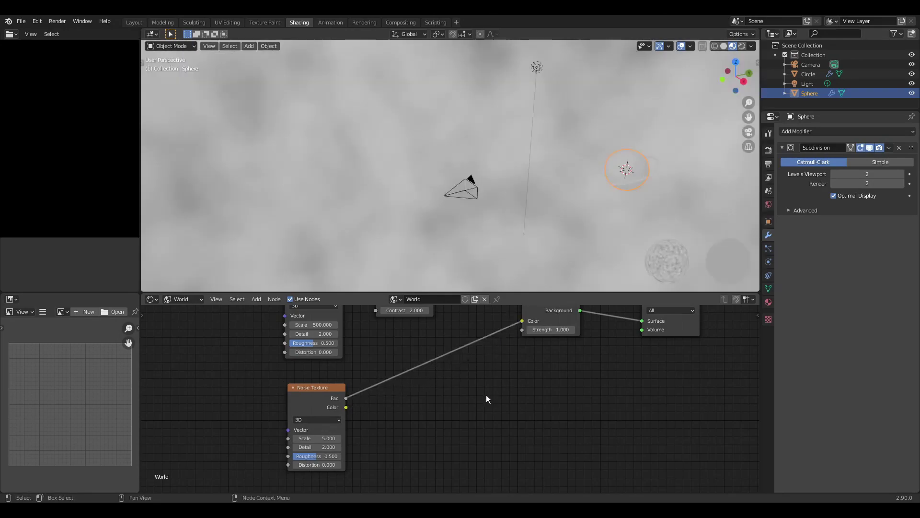
# Insert a Contrast 8 Bright/Contrast after it, then relink the starfield to Background.
pyautogui.hotkey('shift', 'a')
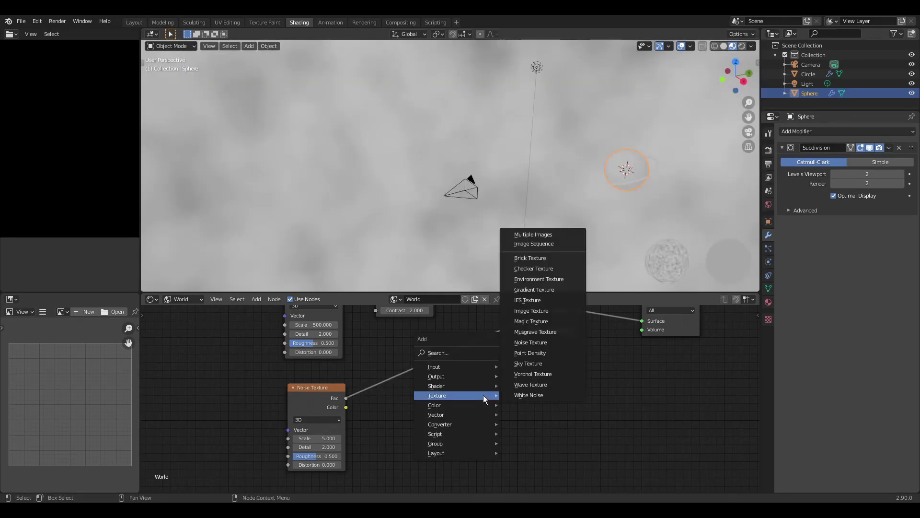
pyautogui.moveTo(479, 407)
pyautogui.click(529, 406)
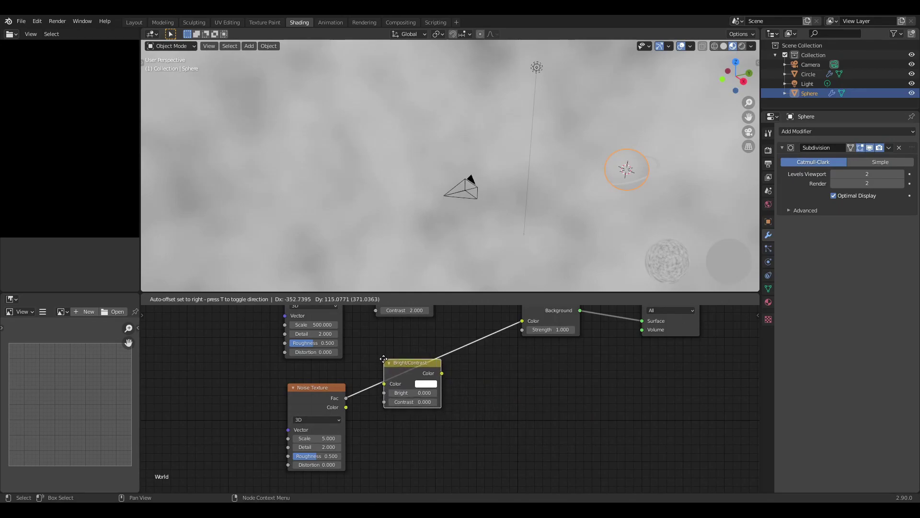
pyautogui.click(384, 359)
pyautogui.click(431, 401)
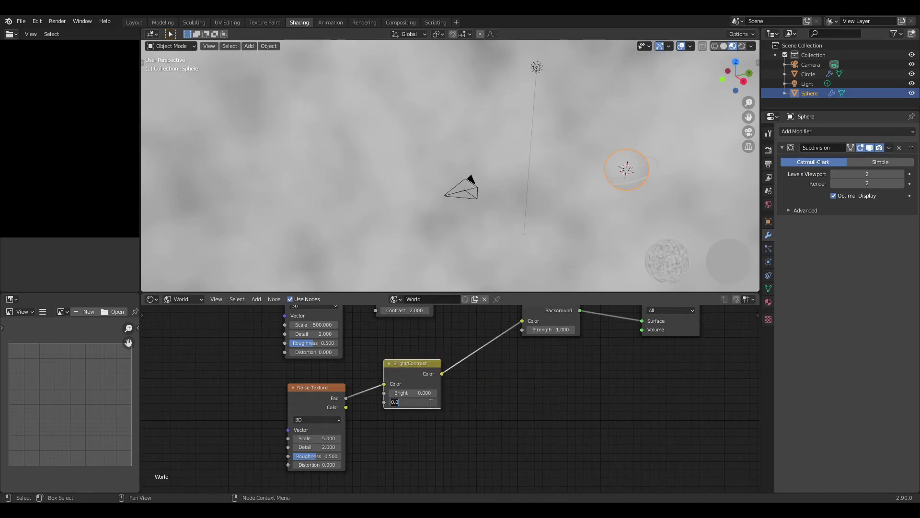
pyautogui.write('8')
pyautogui.press('Return')
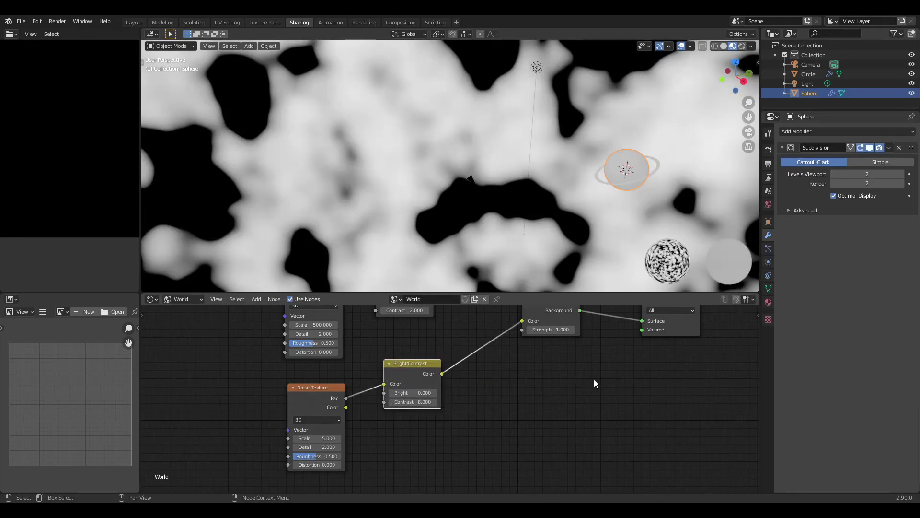
pyautogui.press('Home')
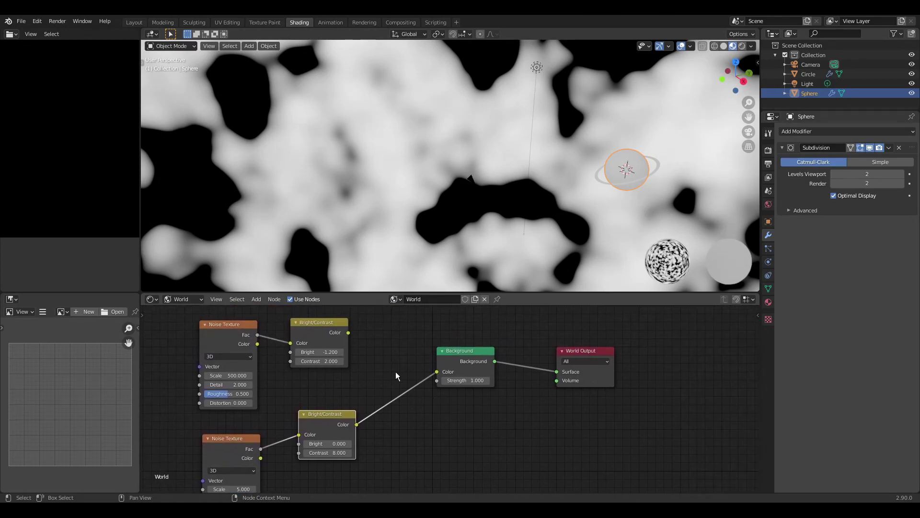
pyautogui.moveTo(348, 334); pyautogui.dragTo(436, 371)
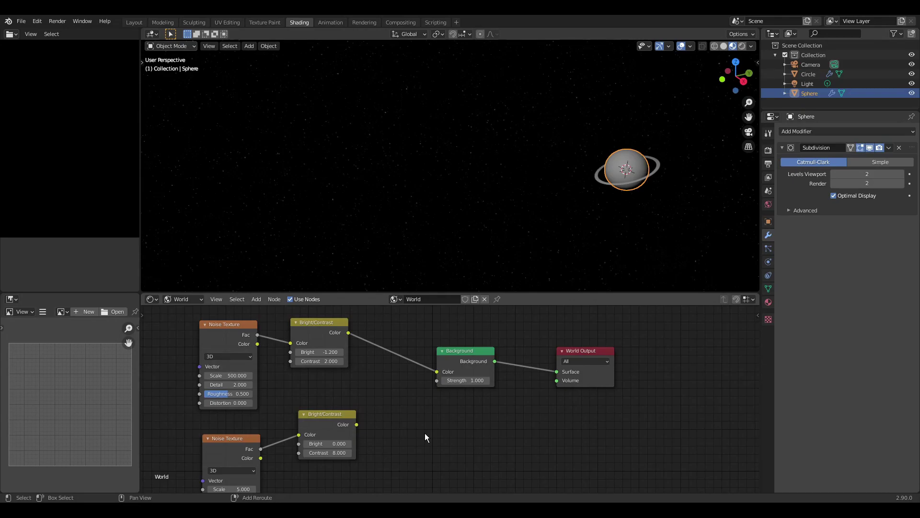
# Insert a Mix colour node between starfield and Background, with the blotch mask in Color2.
pyautogui.hotkey('shift', 'a')
pyautogui.moveTo(424, 432)
pyautogui.click(467, 422)
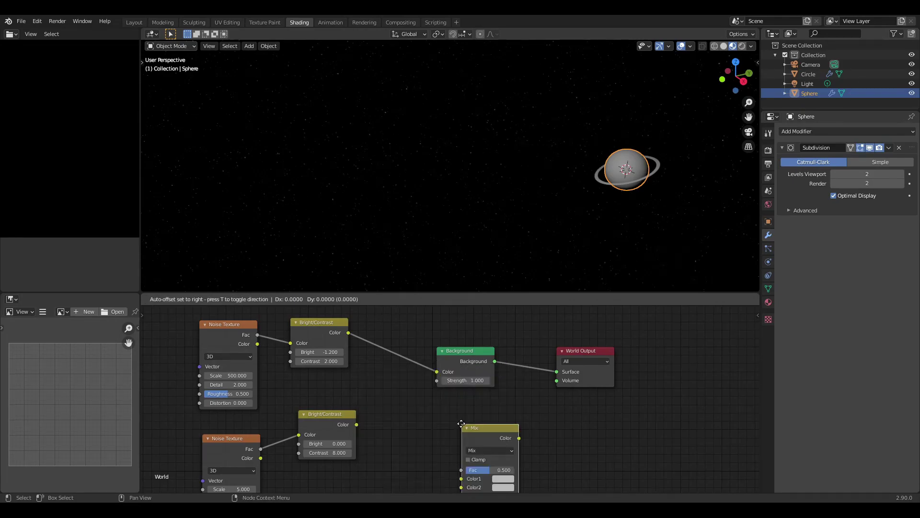
pyautogui.click(382, 334)
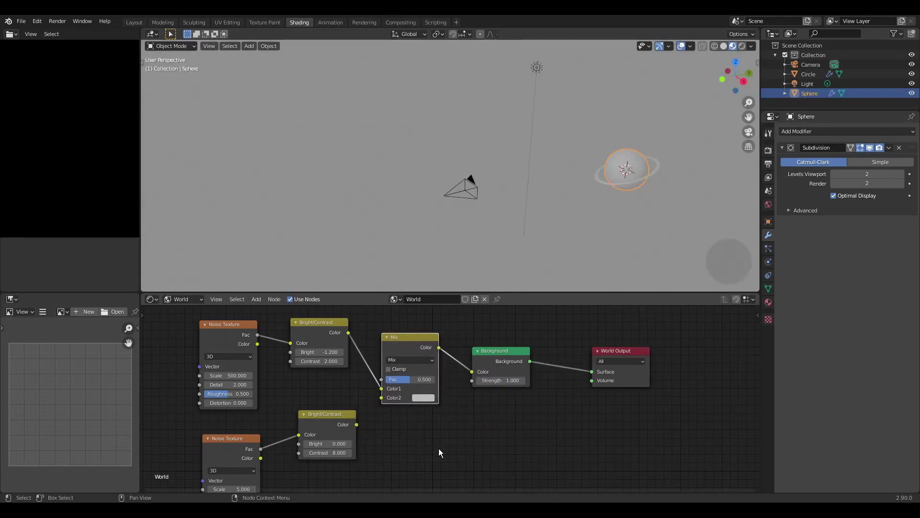
pyautogui.moveTo(357, 424); pyautogui.dragTo(382, 398)
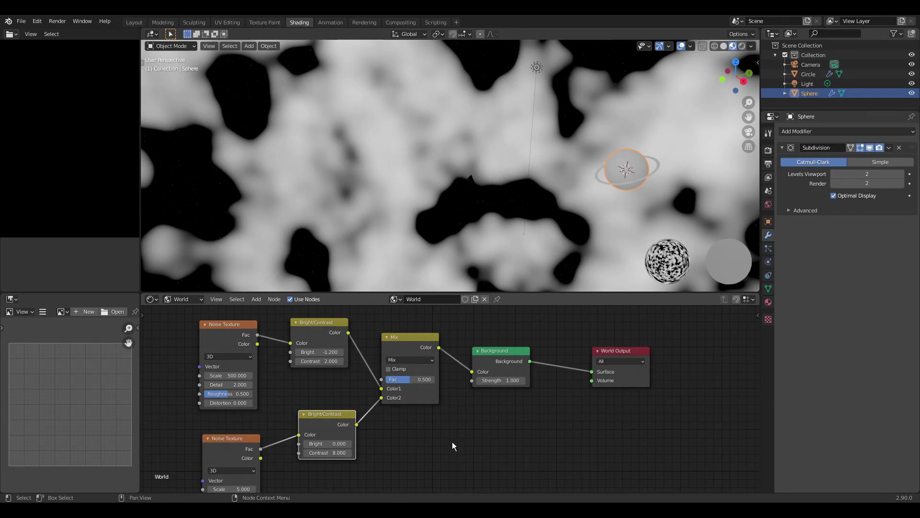
# Set the Mix node to Multiply with Fac 1 and view the rendered result.
pyautogui.click(421, 360)
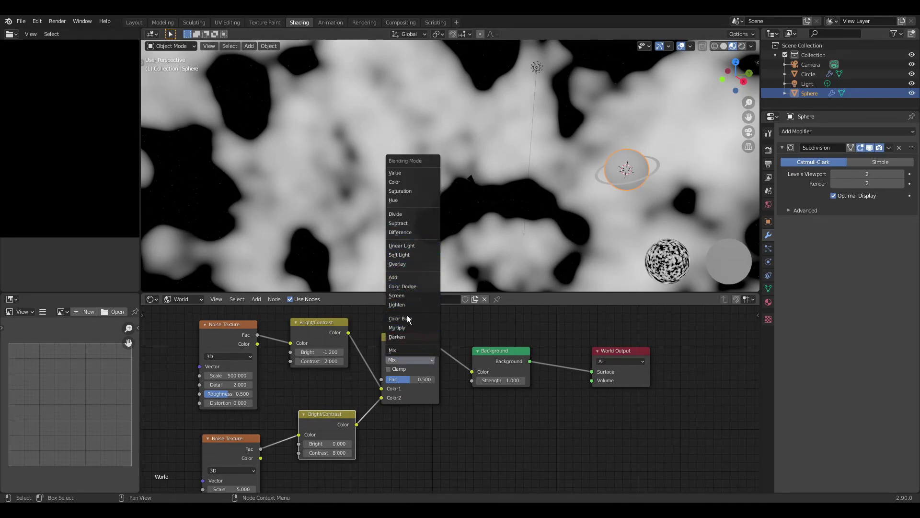
pyautogui.click(407, 327)
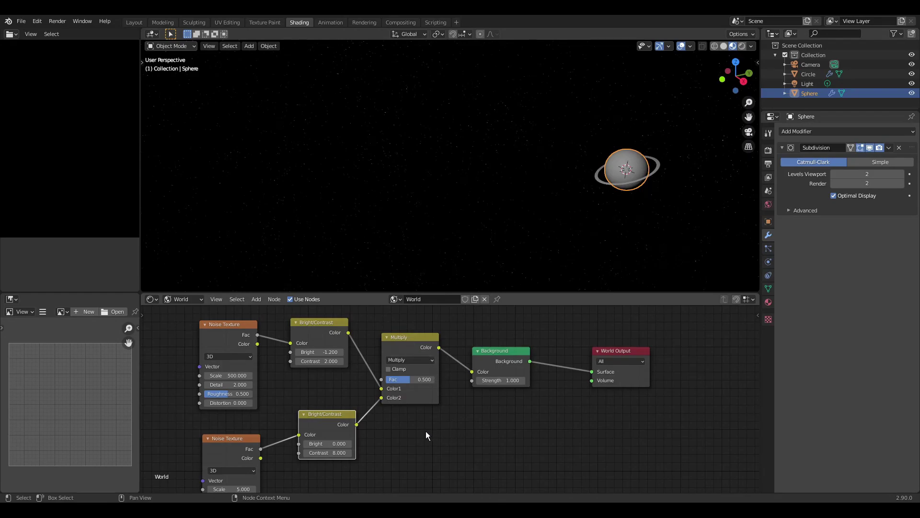
pyautogui.click(425, 380)
pyautogui.write('1')
pyautogui.press('Return')
pyautogui.press('F11')
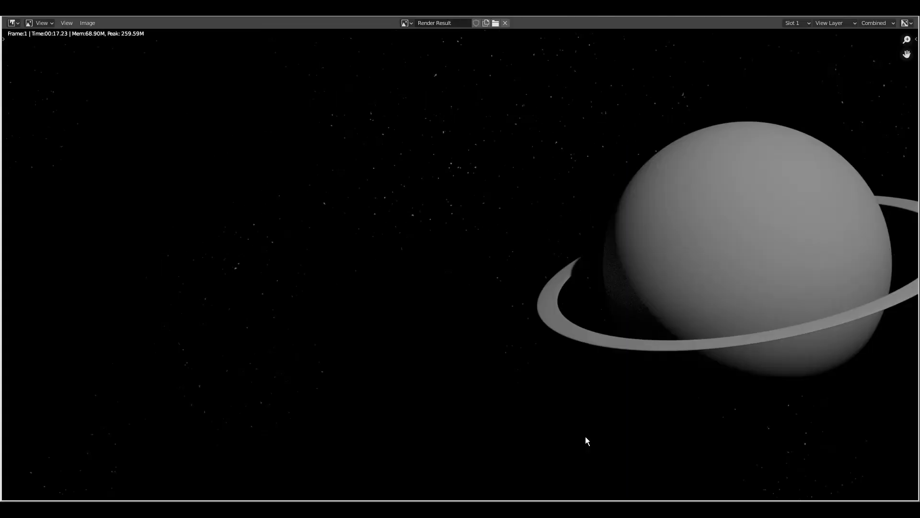
pyautogui.press('Escape')
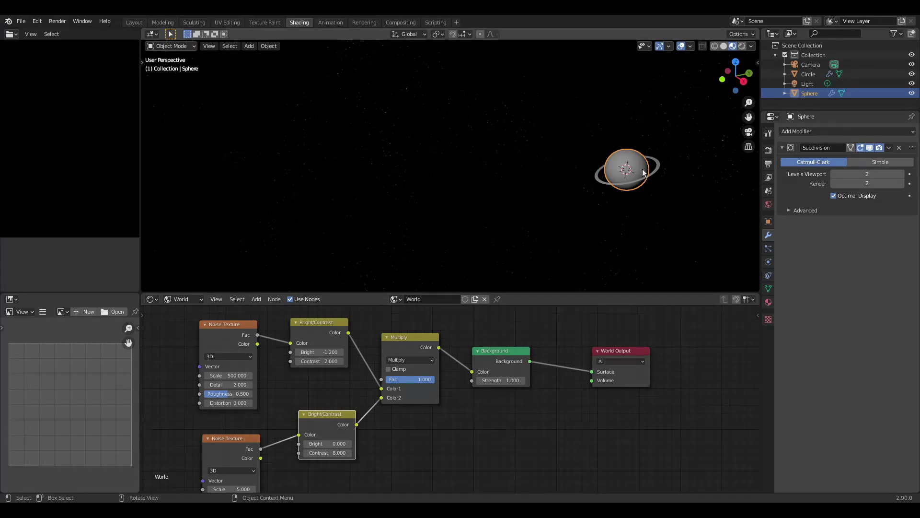
# Create a new material for the sphere and show its Object shader nodes.
pyautogui.click(768, 303)
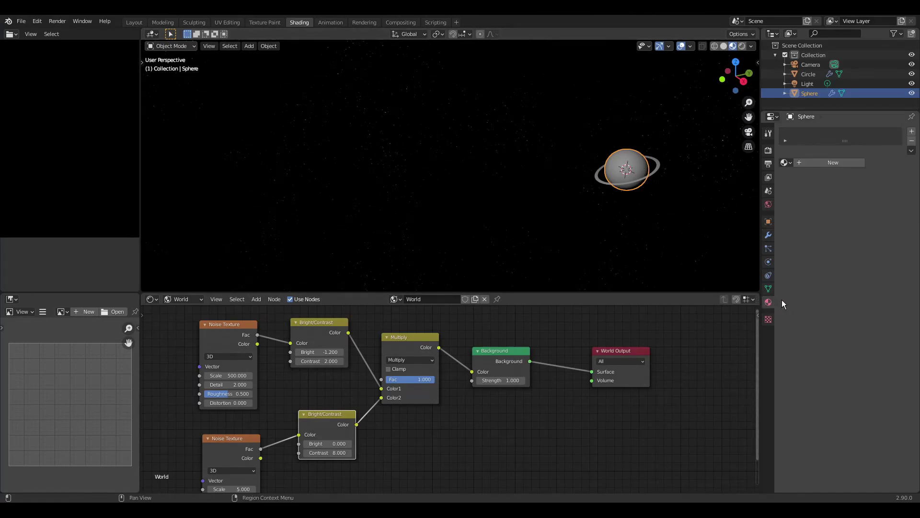
pyautogui.click(843, 163)
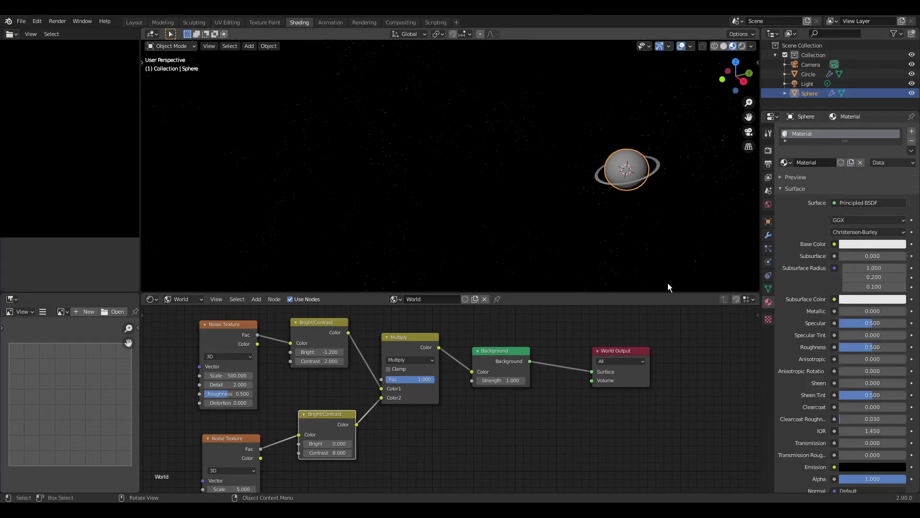
pyautogui.click(195, 300)
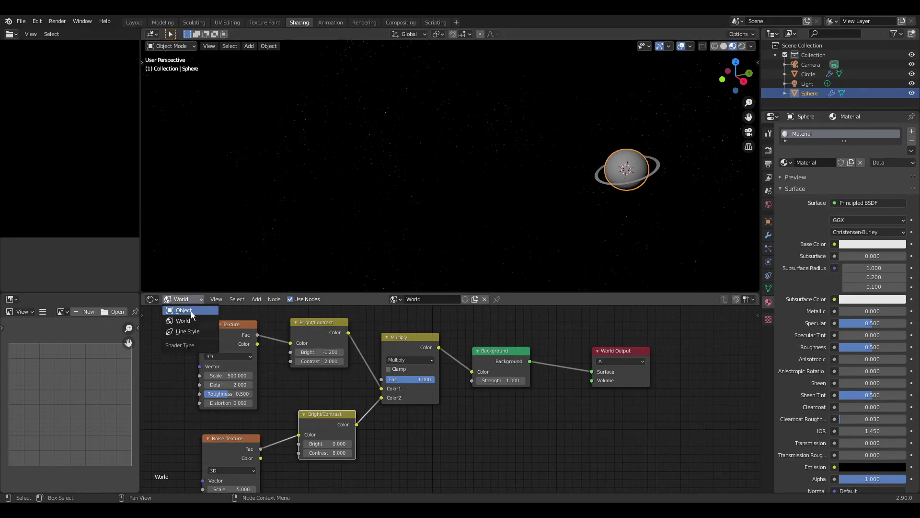
pyautogui.click(191, 311)
pyautogui.moveTo(682, 399); pyautogui.dragTo(644, 389, button='middle')
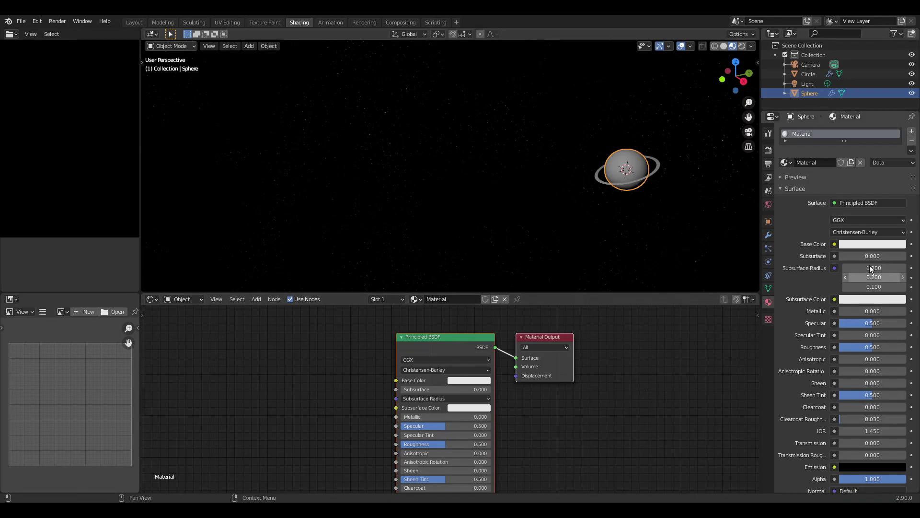
# Set the material's Base Color to hex 5577BB.
pyautogui.click(873, 243)
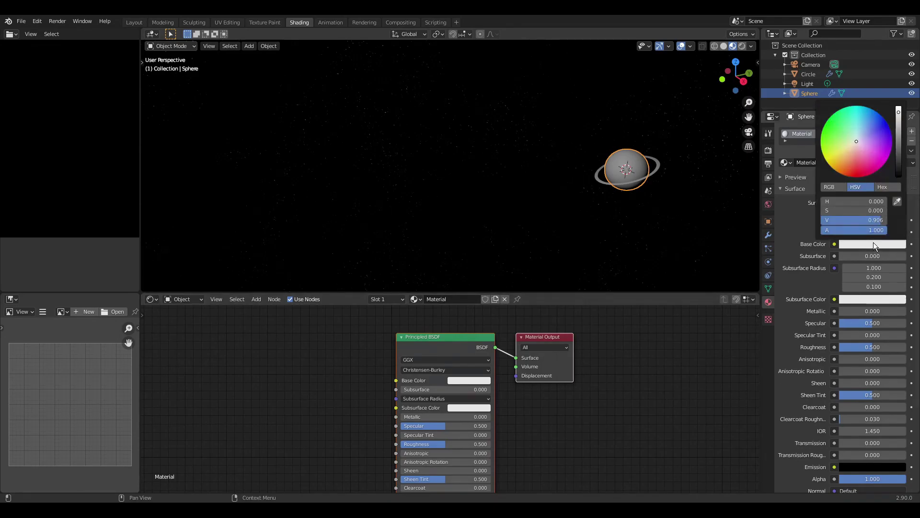
pyautogui.click(883, 187)
pyautogui.click(860, 201)
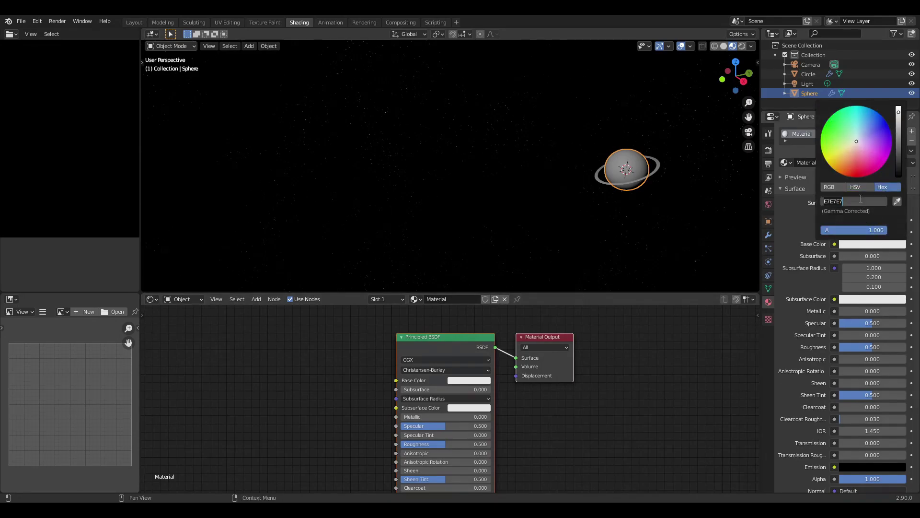
pyautogui.write('5577BB')
pyautogui.press('Return')
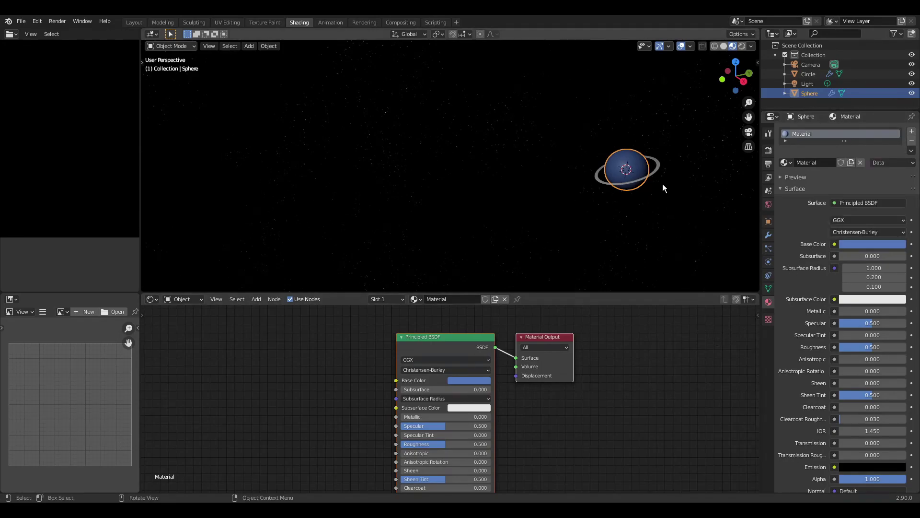
# Give the ring circle a new Emission material of strength 2 and test-render it.
pyautogui.click(658, 167)
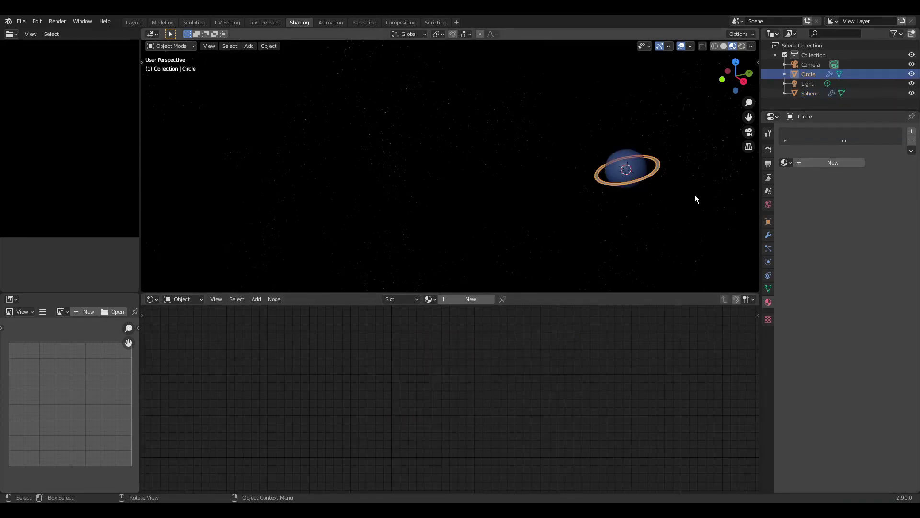
pyautogui.click(846, 162)
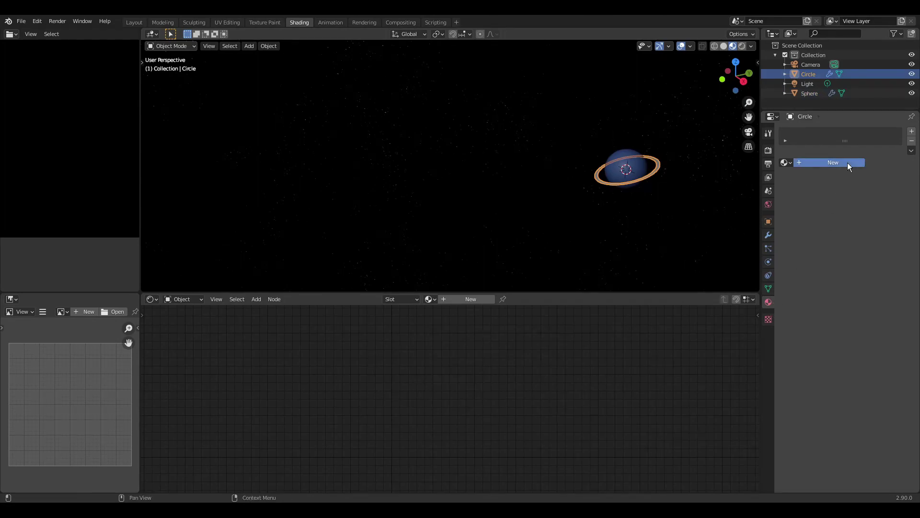
pyautogui.click(857, 203)
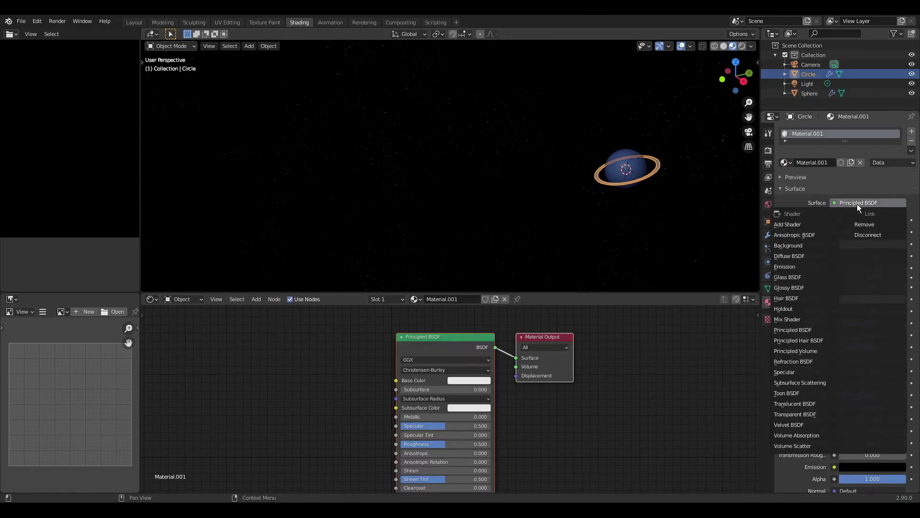
pyautogui.click(805, 267)
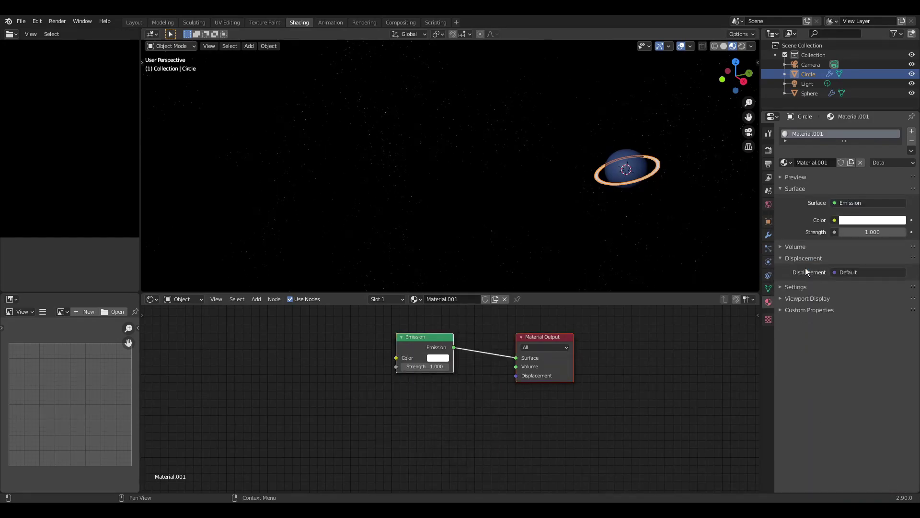
pyautogui.click(872, 232)
pyautogui.write('2')
pyautogui.press('Return')
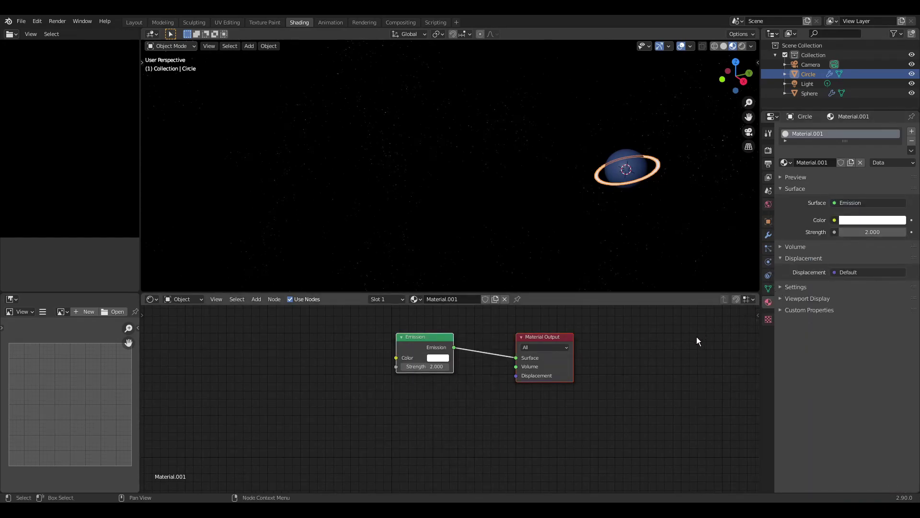
pyautogui.press('F12')
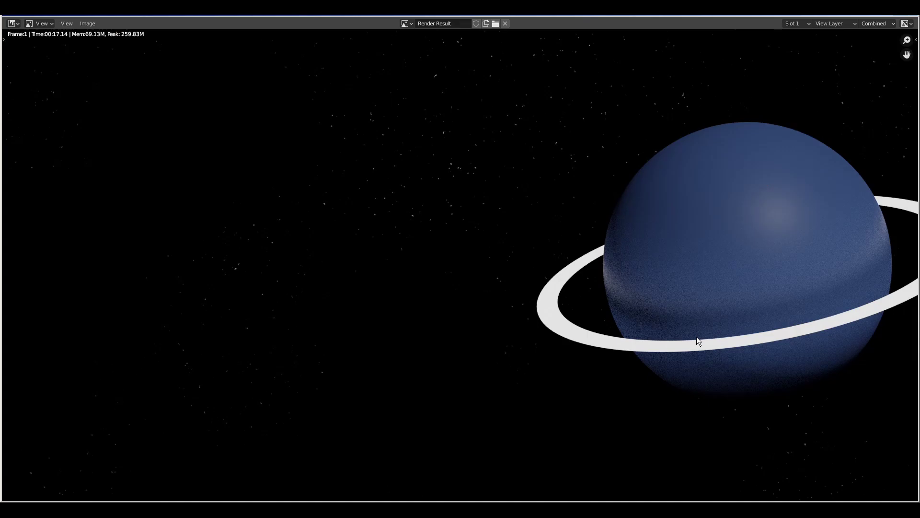
# Change the Light into a Sun lamp with strength 5.
pyautogui.press('Escape')
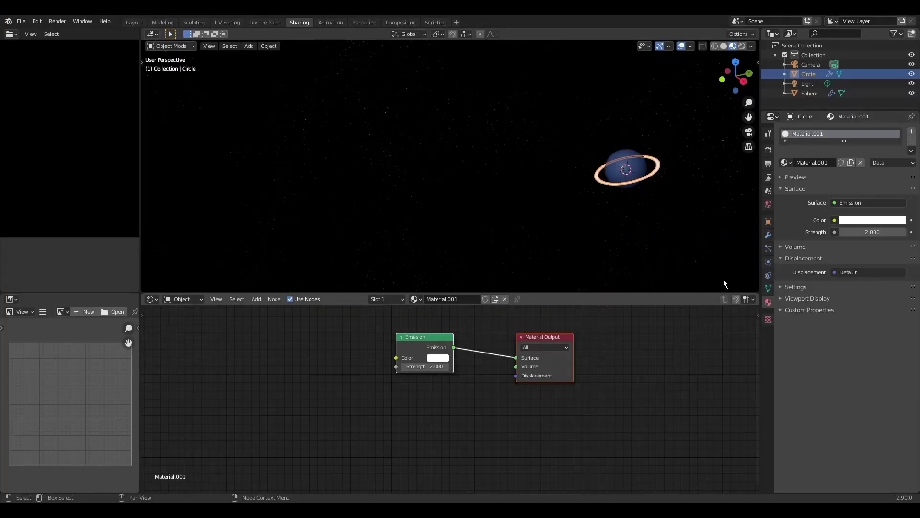
pyautogui.click(809, 82)
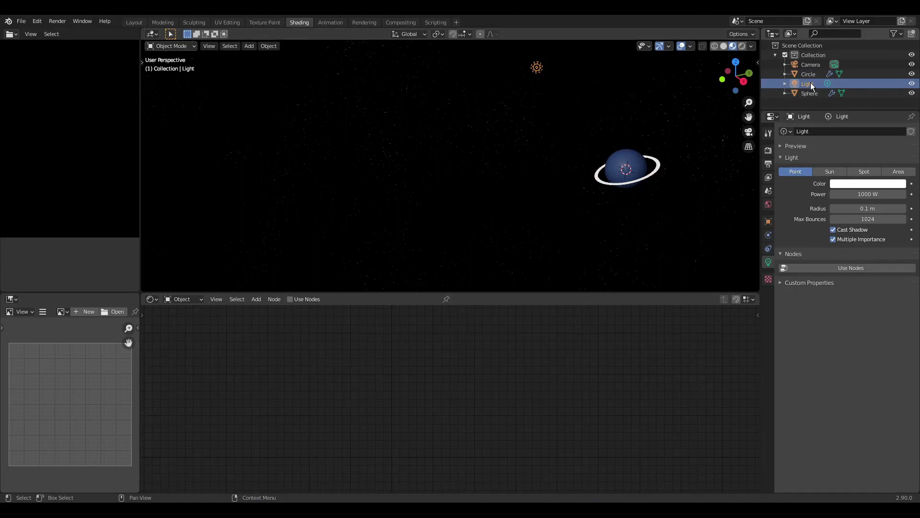
pyautogui.click(822, 171)
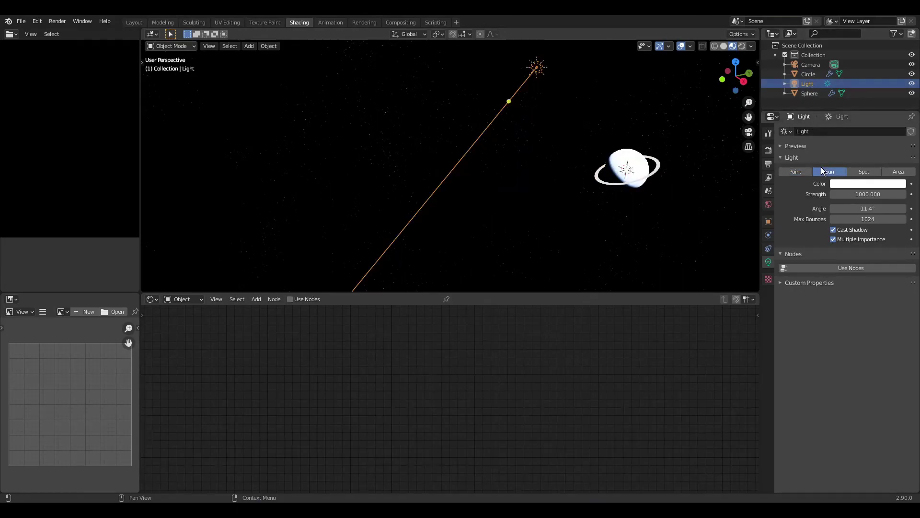
pyautogui.click(878, 197)
pyautogui.write('5')
pyautogui.press('Return')
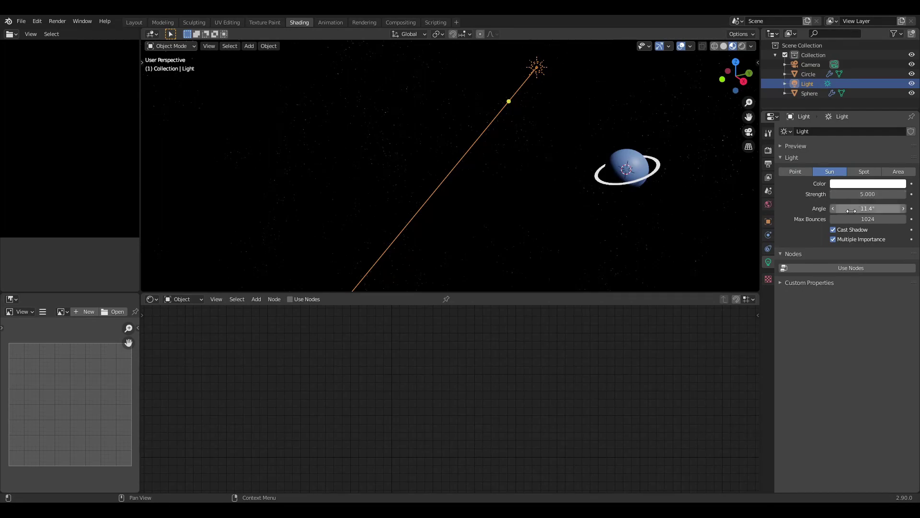
# Add a Track To constraint targeting the Sphere and render to check the lighting.
pyautogui.click(769, 247)
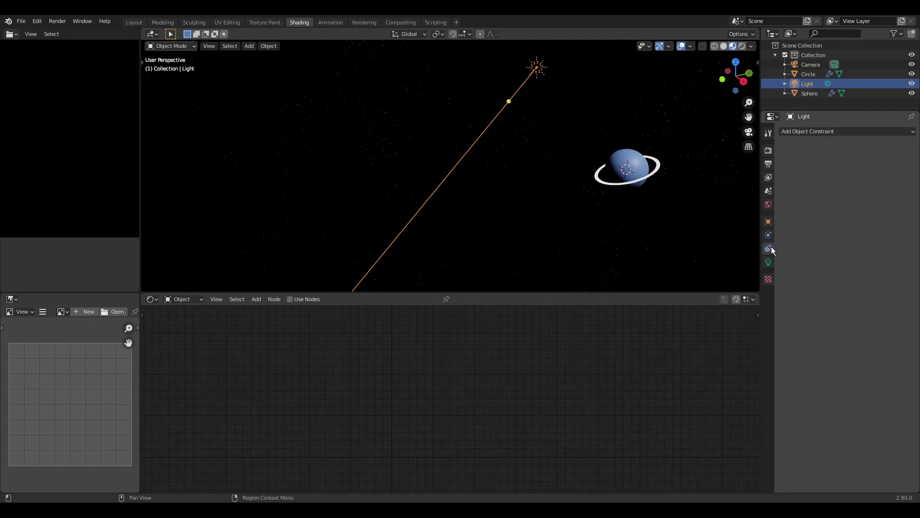
pyautogui.click(851, 132)
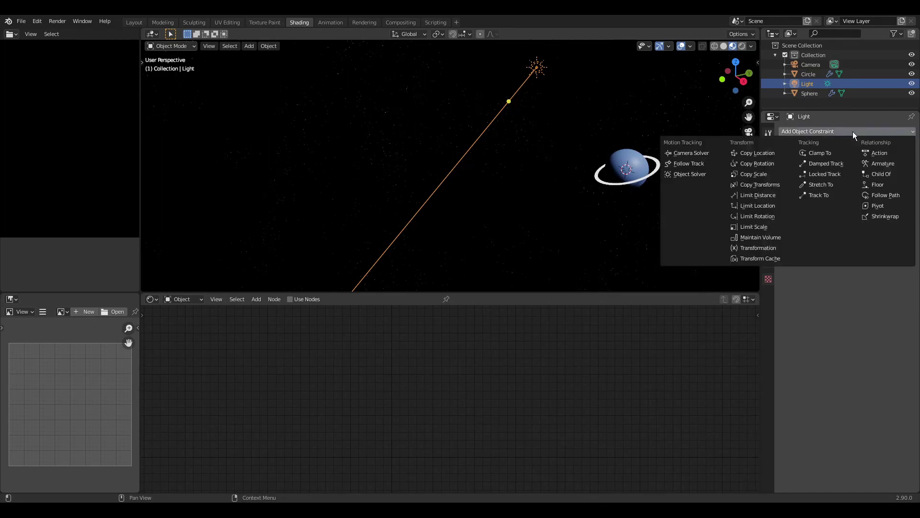
pyautogui.click(830, 195)
pyautogui.click(839, 162)
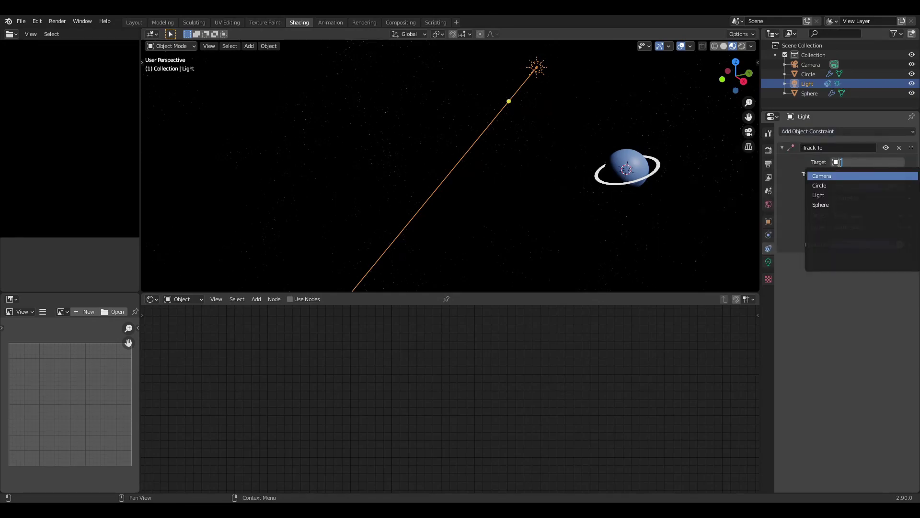
pyautogui.click(827, 202)
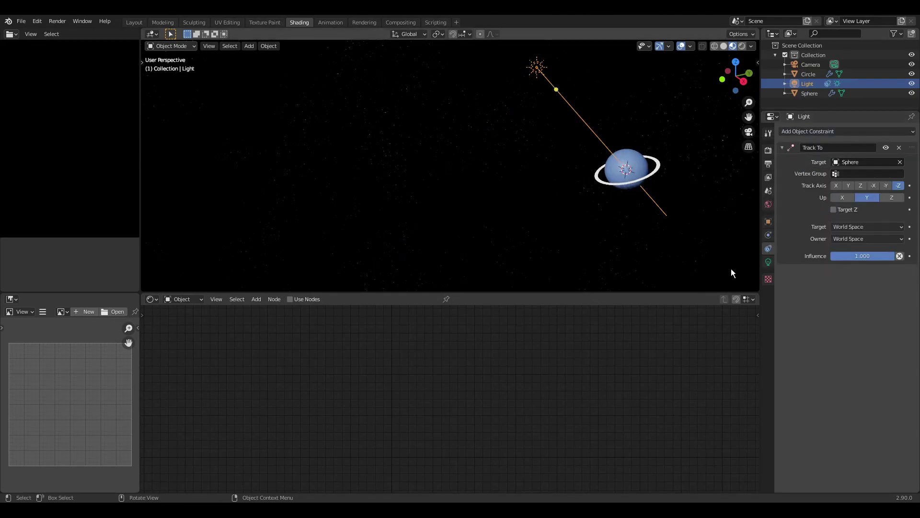
pyautogui.press('F12')
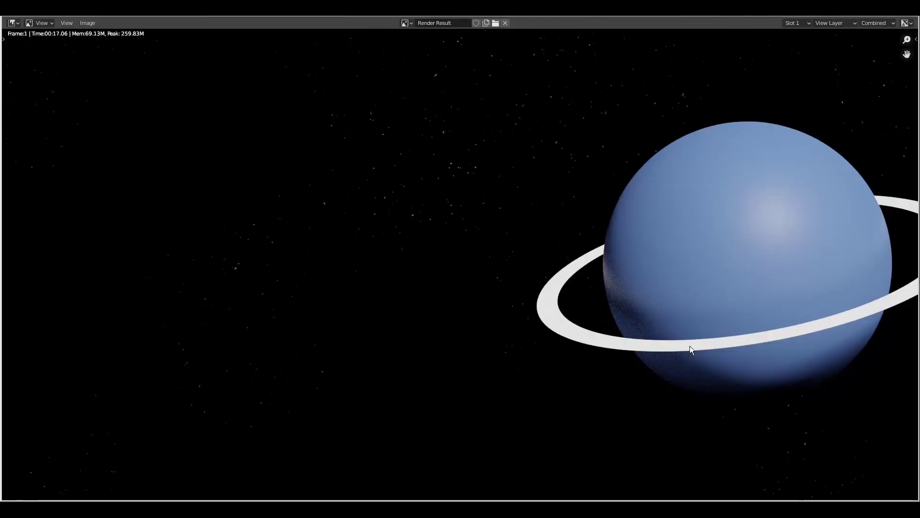
# Split the Layout 3D view in two and set the left view to Rendered shading.
pyautogui.press('Escape')
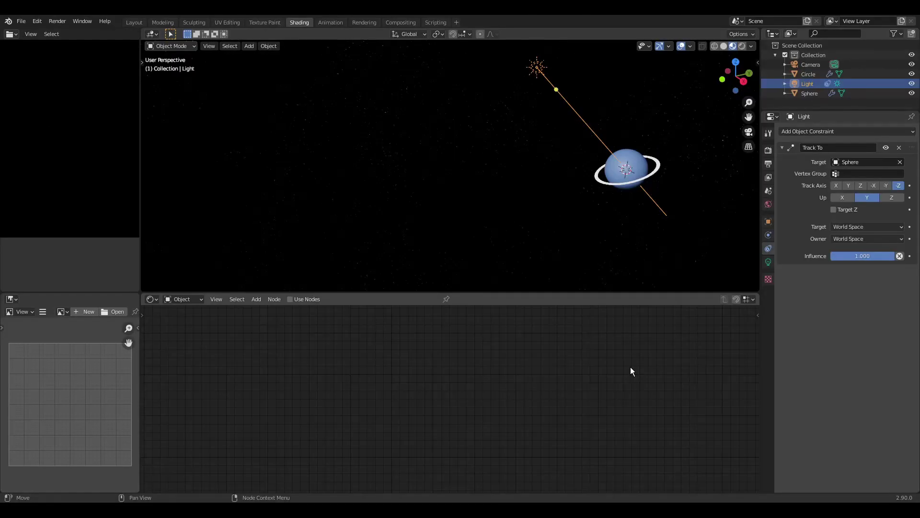
pyautogui.click(134, 22)
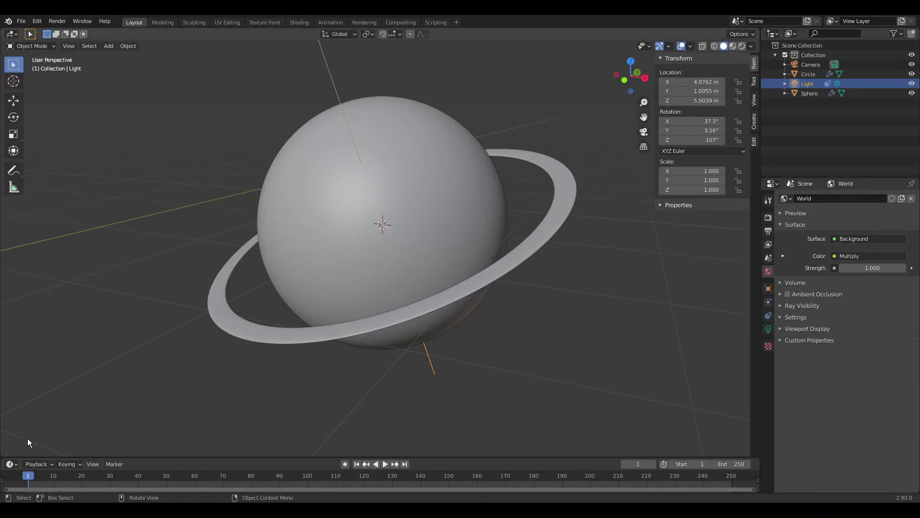
pyautogui.moveTo(7, 454); pyautogui.dragTo(310, 425)
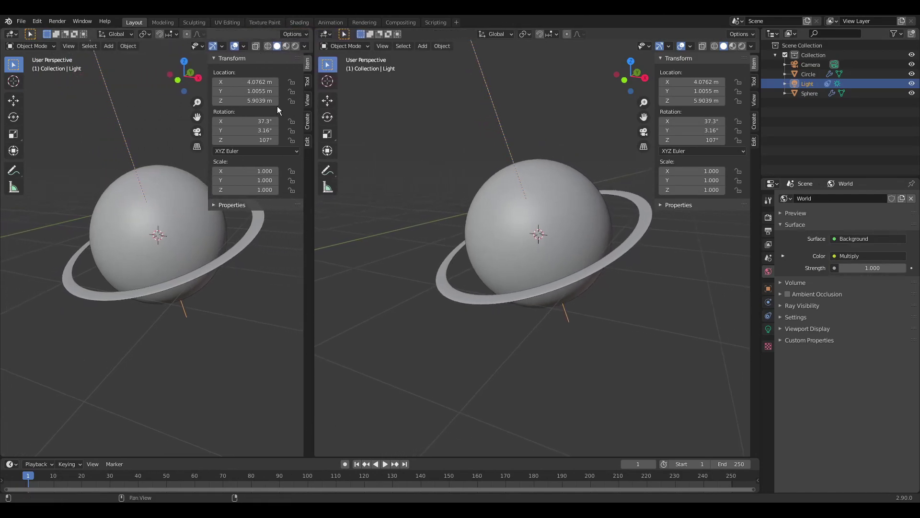
pyautogui.click(296, 45)
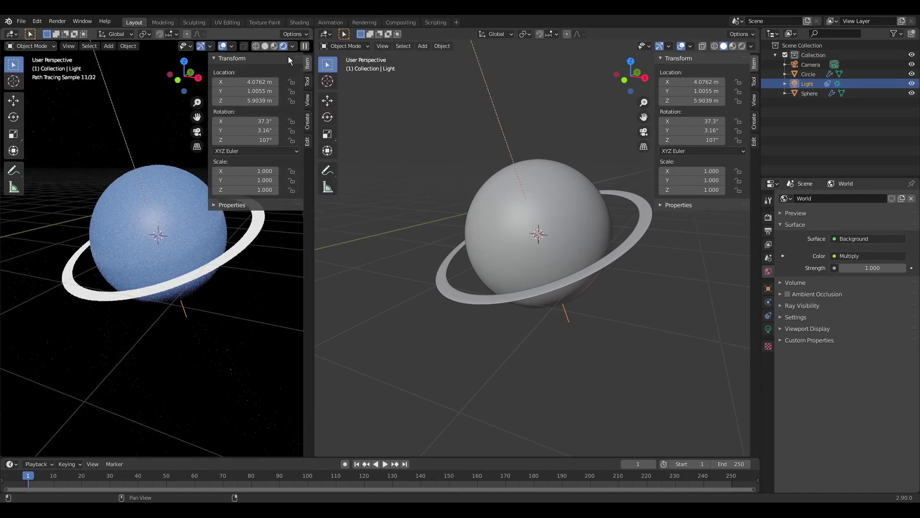
pyautogui.scroll(-3, 207, 291)
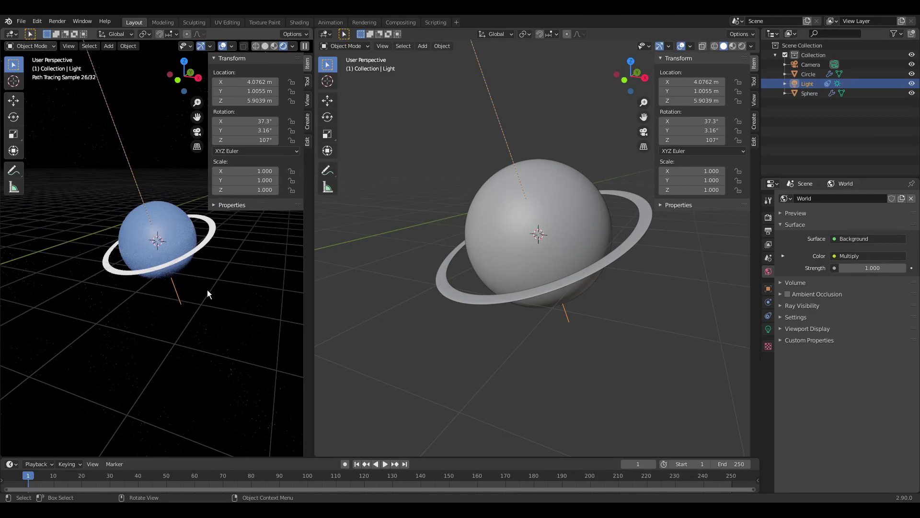
# Look through the Camera in the left view, then view the scene from directly above.
pyautogui.click(815, 63)
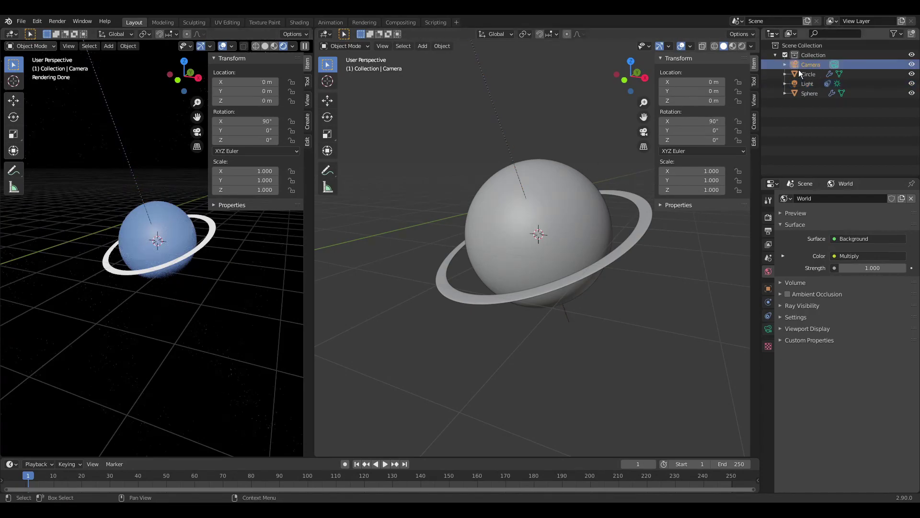
pyautogui.press('KP_0')
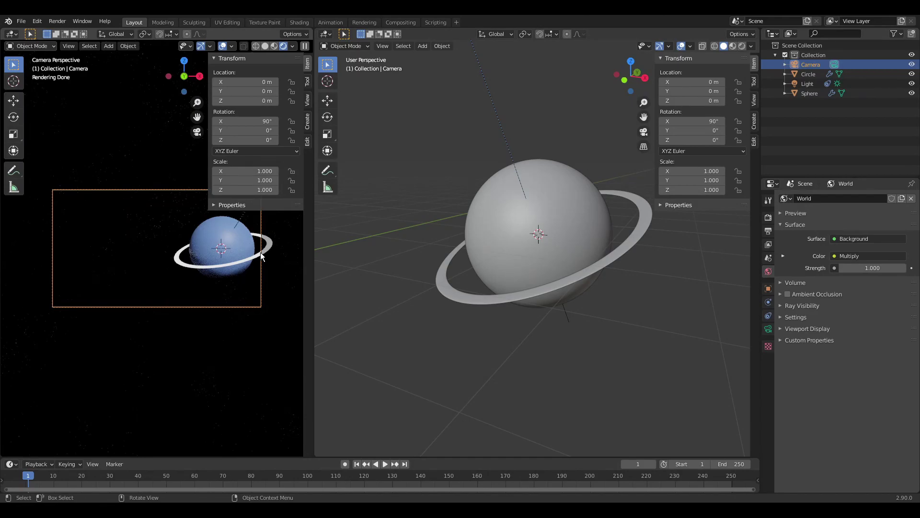
pyautogui.scroll(-5, 711, 313)
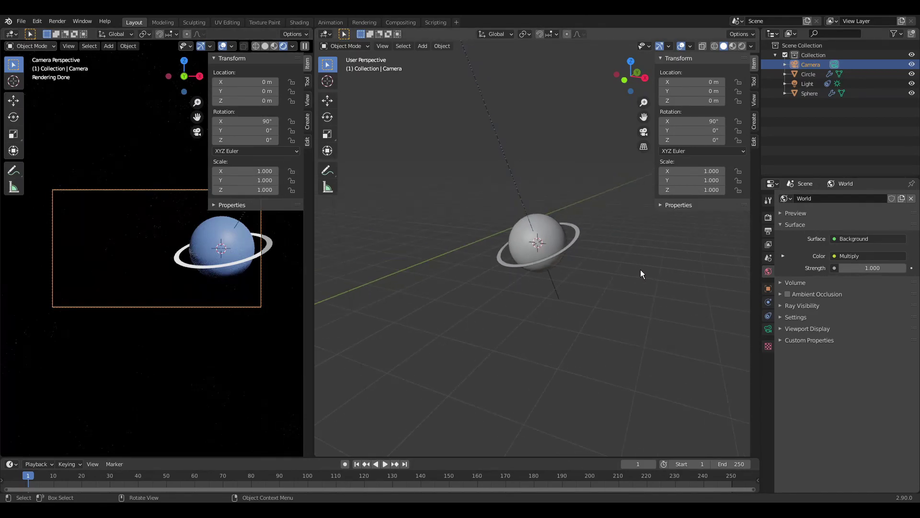
pyautogui.press('KP_7')
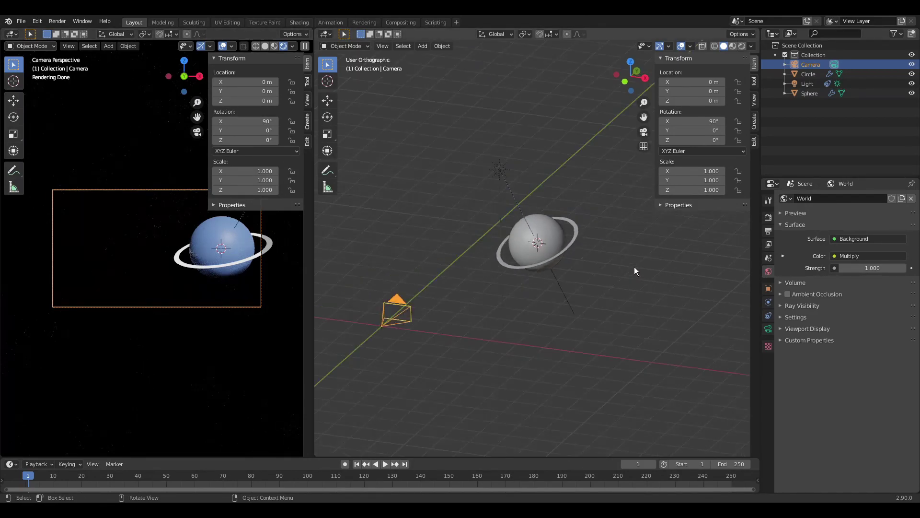
pyautogui.scroll(-4, 633, 265)
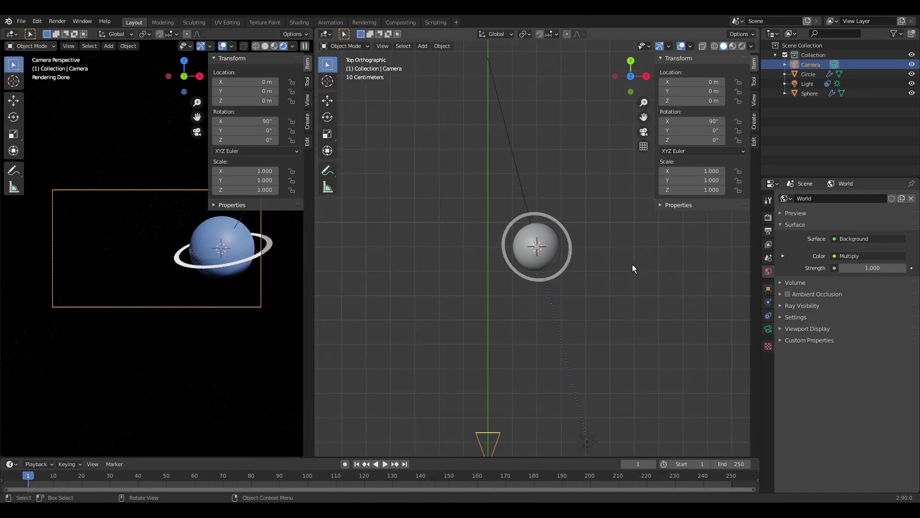
# Roughly reposition the light near the sphere with several grab moves.
pyautogui.click(566, 360)
pyautogui.press('g')
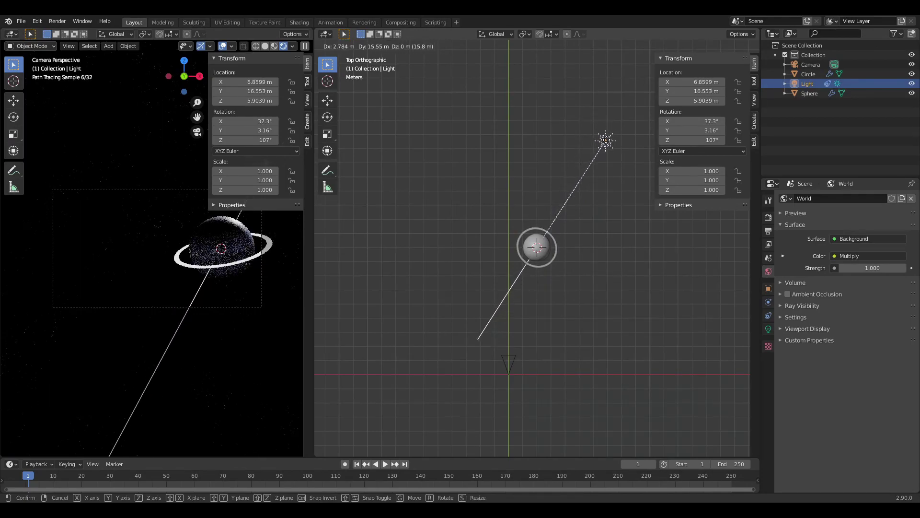
pyautogui.click(609, 155)
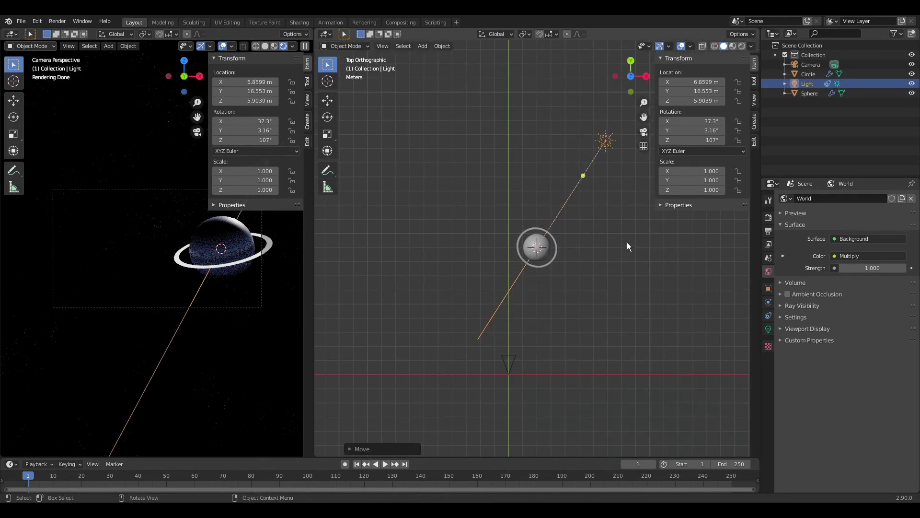
pyautogui.moveTo(626, 247); pyautogui.dragTo(565, 298, button='middle')
pyautogui.press('g')
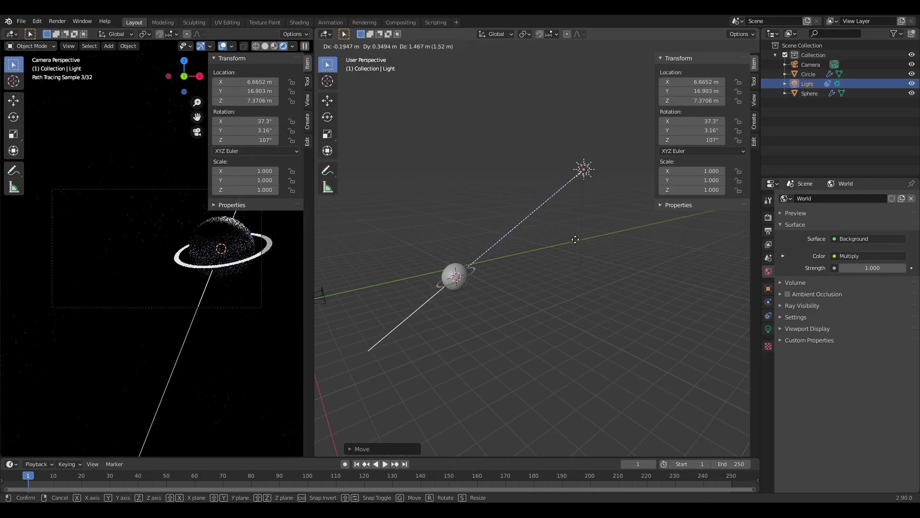
pyautogui.click(575, 239)
pyautogui.moveTo(591, 286); pyautogui.dragTo(507, 307, button='middle')
pyautogui.press('g')
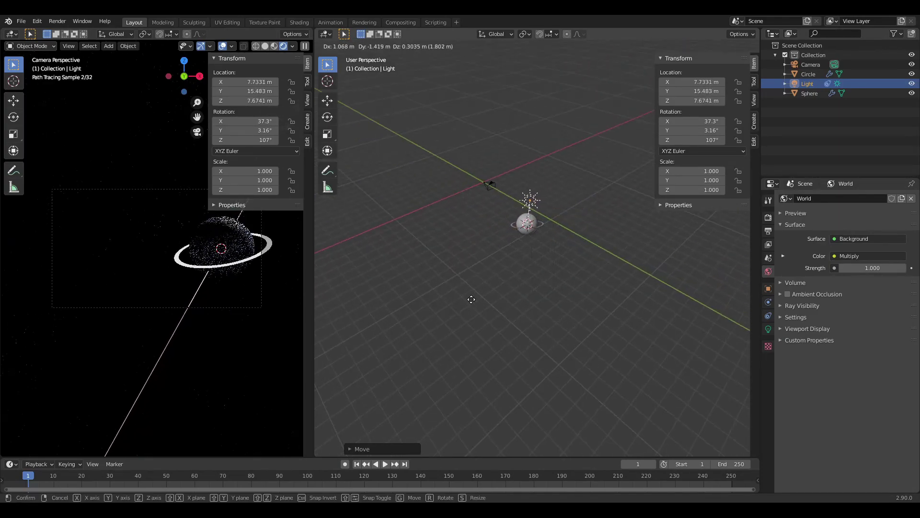
pyautogui.click(464, 300)
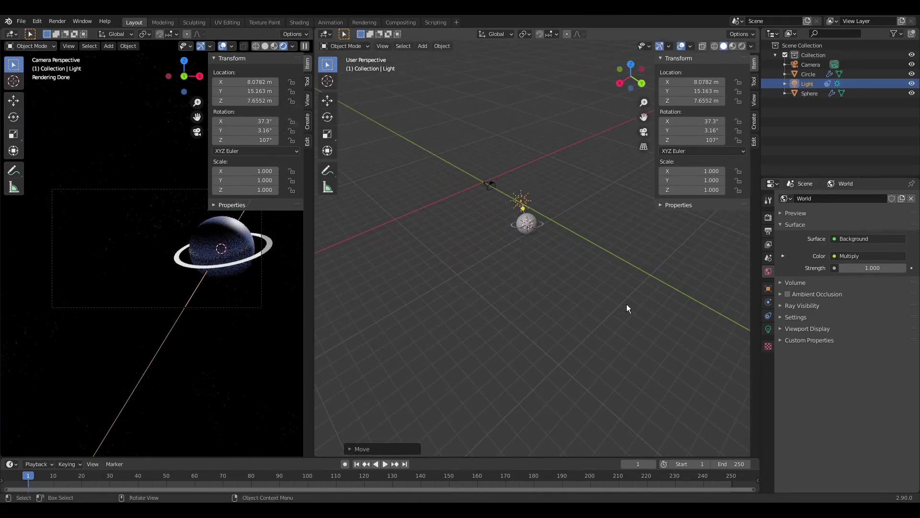
# Set the light's location to X 10, Y 27, Z 6.5 m and test-render.
pyautogui.click(699, 82)
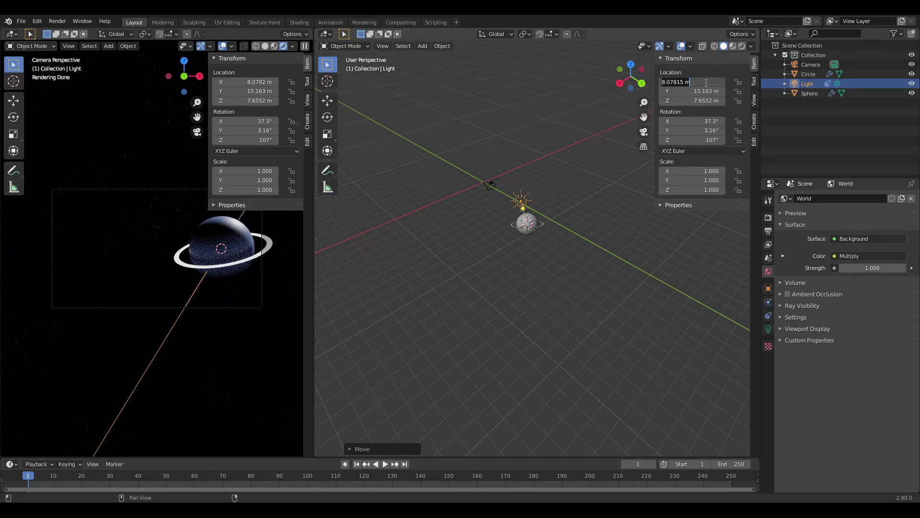
pyautogui.write('10')
pyautogui.press('Tab')
pyautogui.write('27')
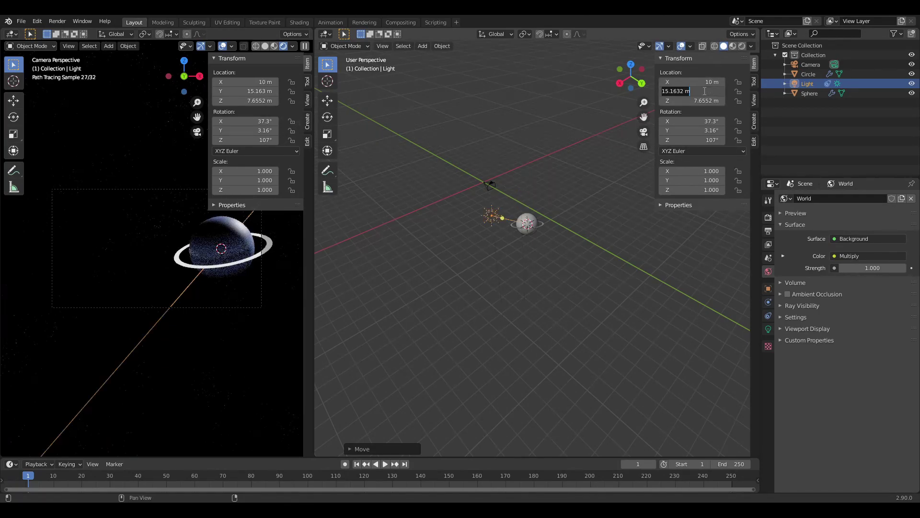
pyautogui.press('Tab')
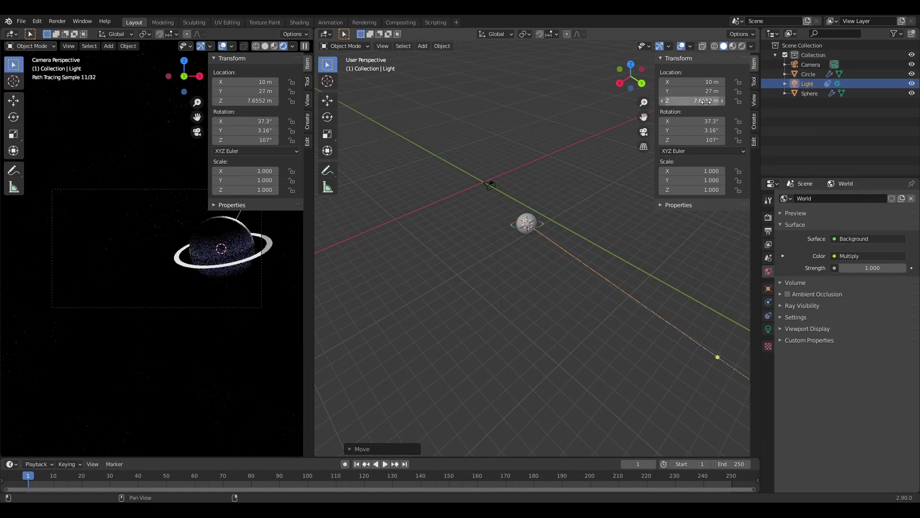
pyautogui.write('6.5')
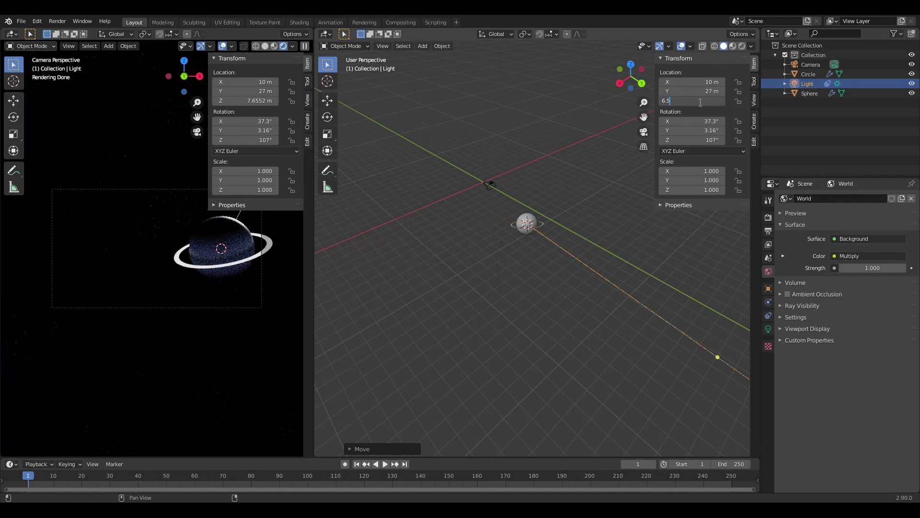
pyautogui.press('Return')
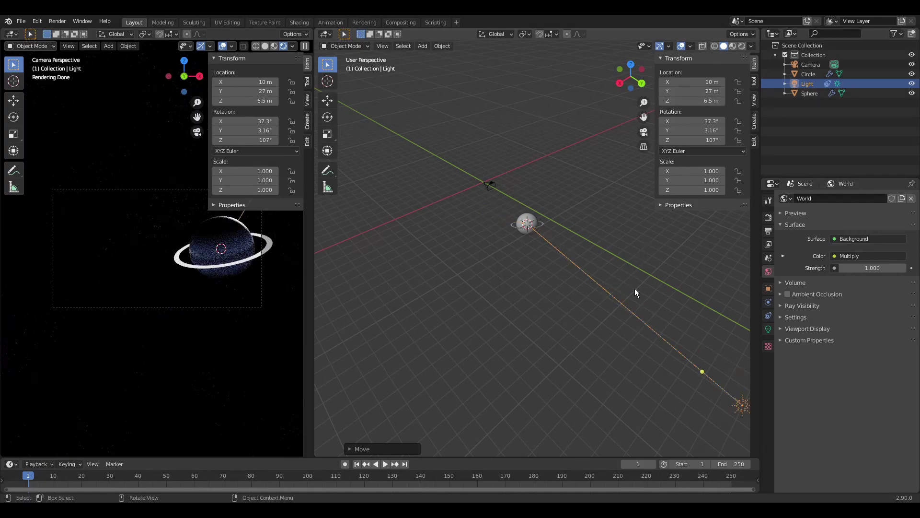
pyautogui.press('F12')
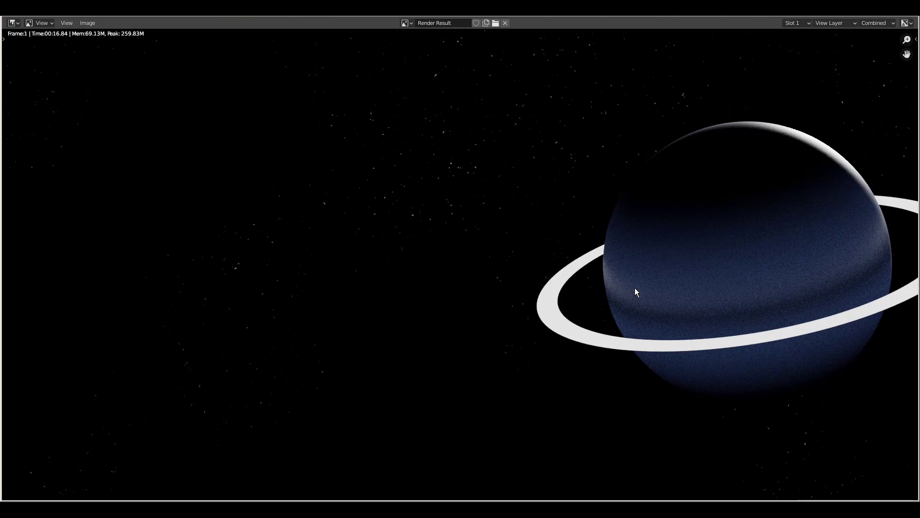
pyautogui.press('Escape')
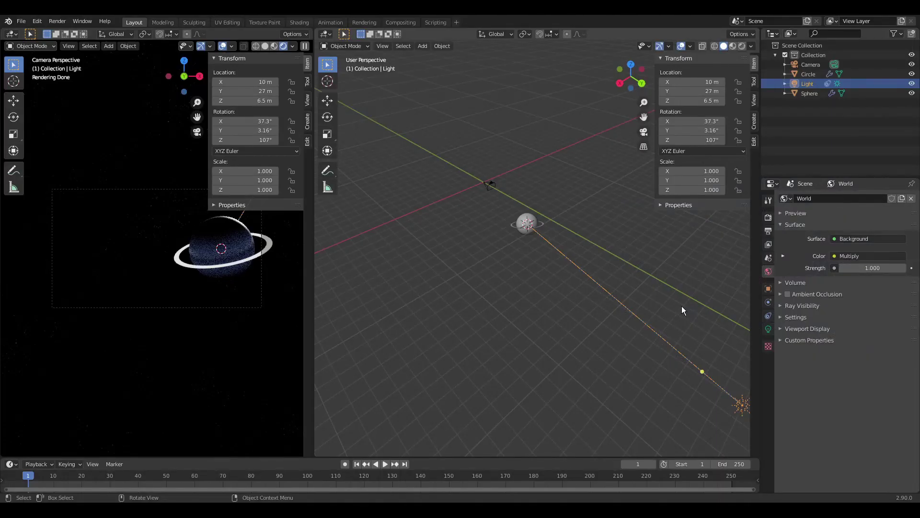
# Give the camera a Panoramic Equirectangular lens and test-render the full panorama with F12.
pyautogui.click(811, 66)
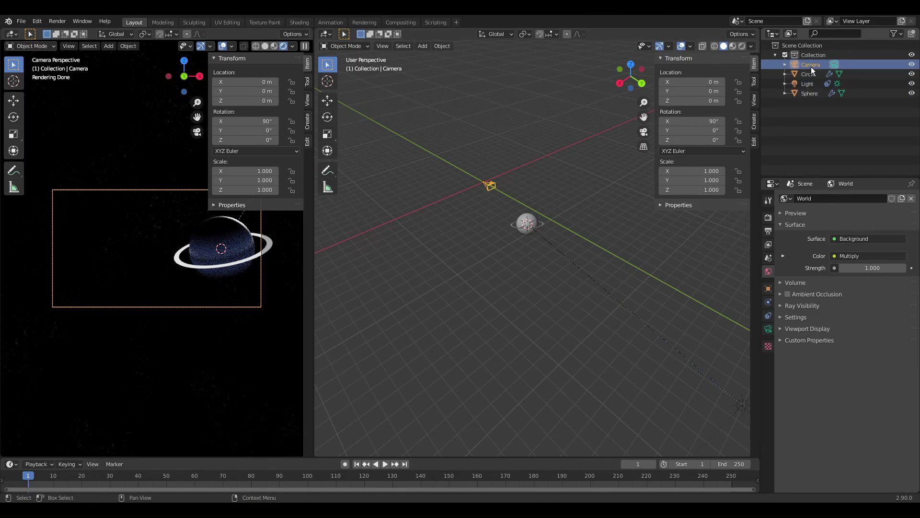
pyautogui.click(768, 328)
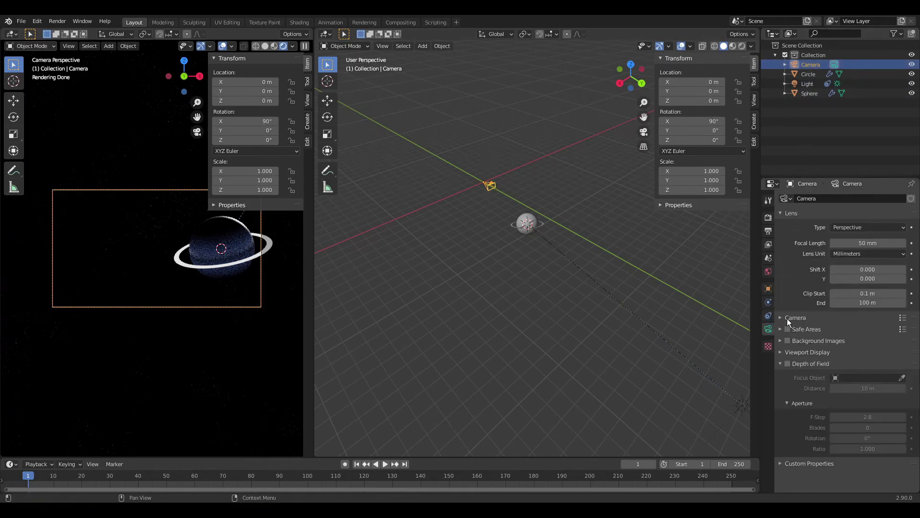
pyautogui.click(886, 226)
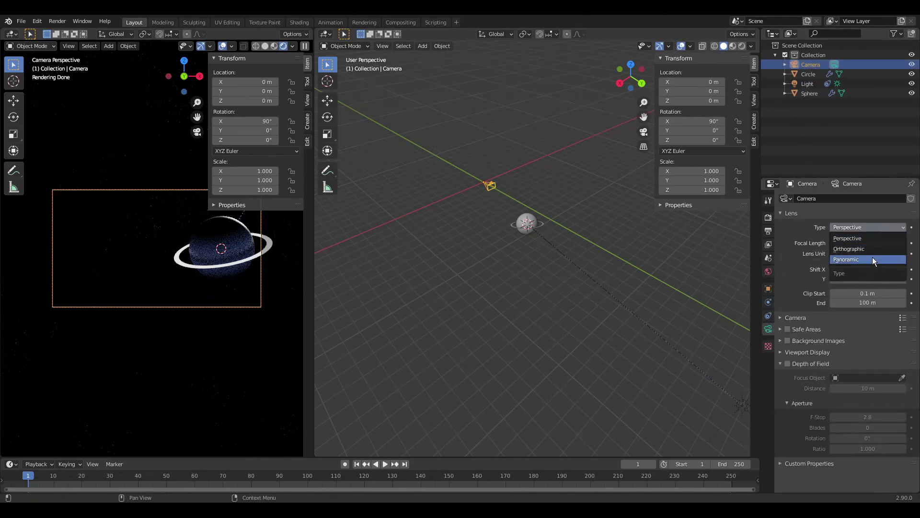
pyautogui.click(872, 258)
pyautogui.click(878, 243)
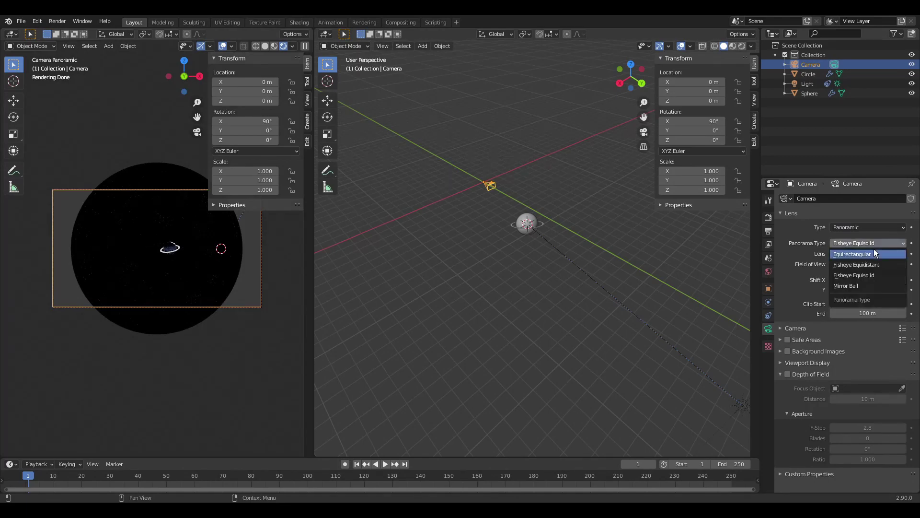
pyautogui.click(873, 254)
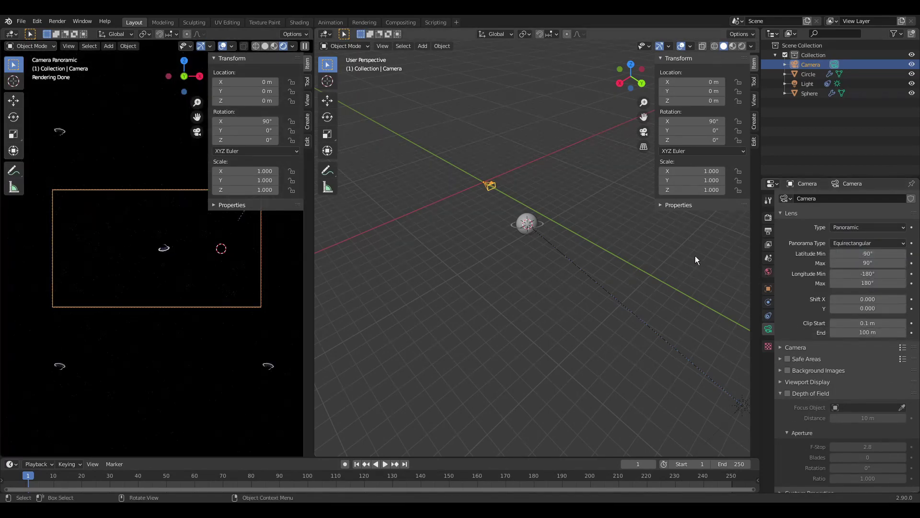
pyautogui.press('F12')
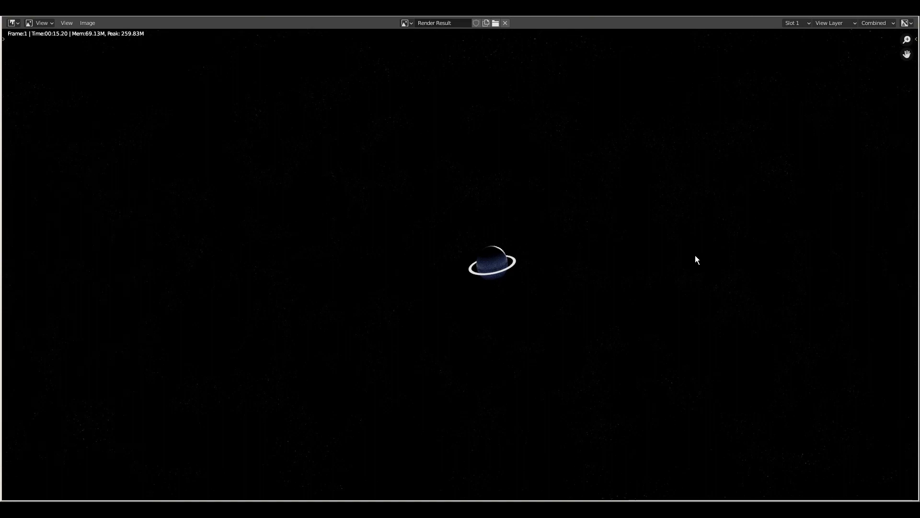
pyautogui.press('Escape')
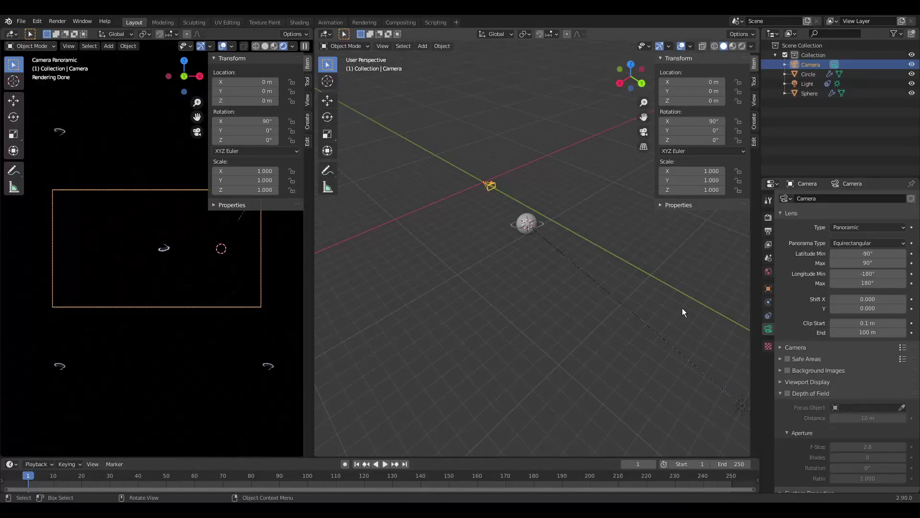
# Switch Cycles rendering to GPU Compute and raise render samples to 512.
pyautogui.click(769, 217)
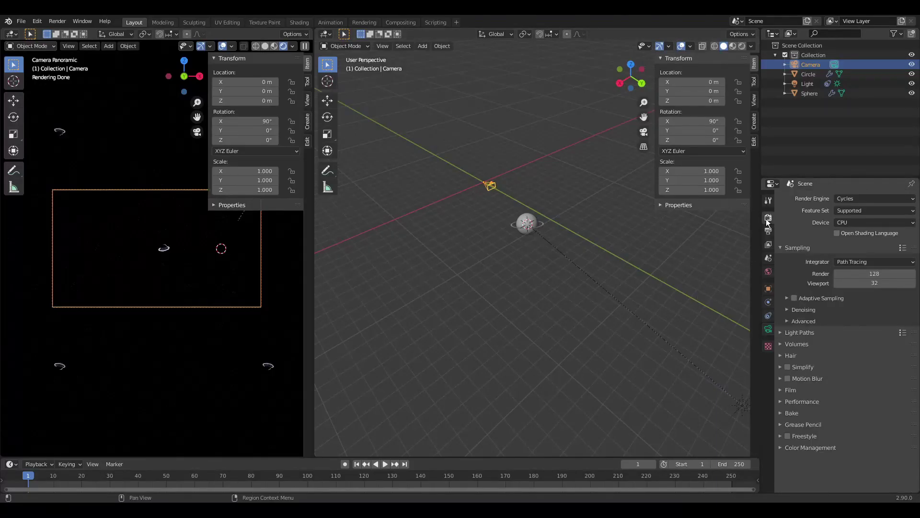
pyautogui.click(864, 222)
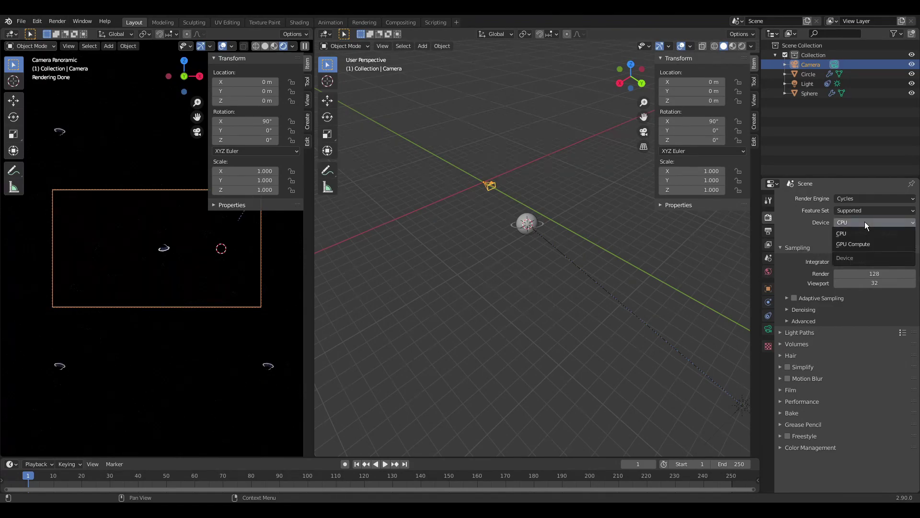
pyautogui.click(857, 243)
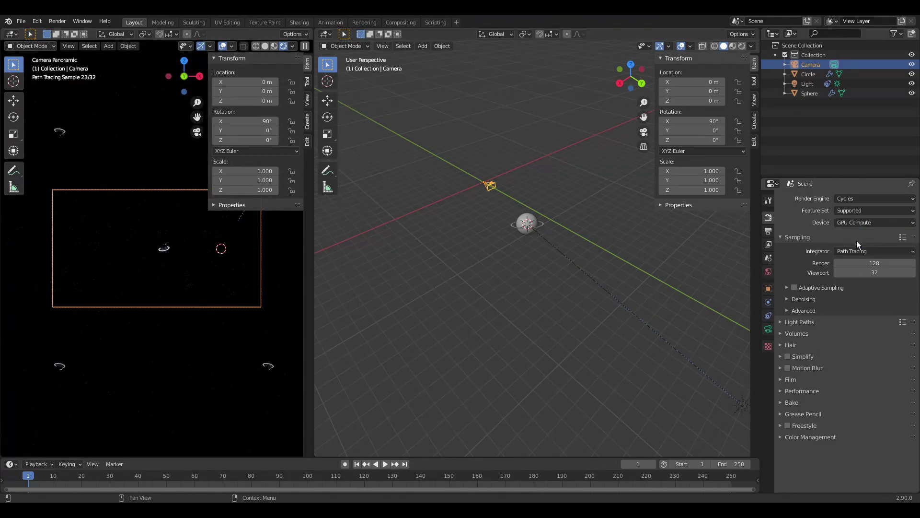
pyautogui.click(881, 263)
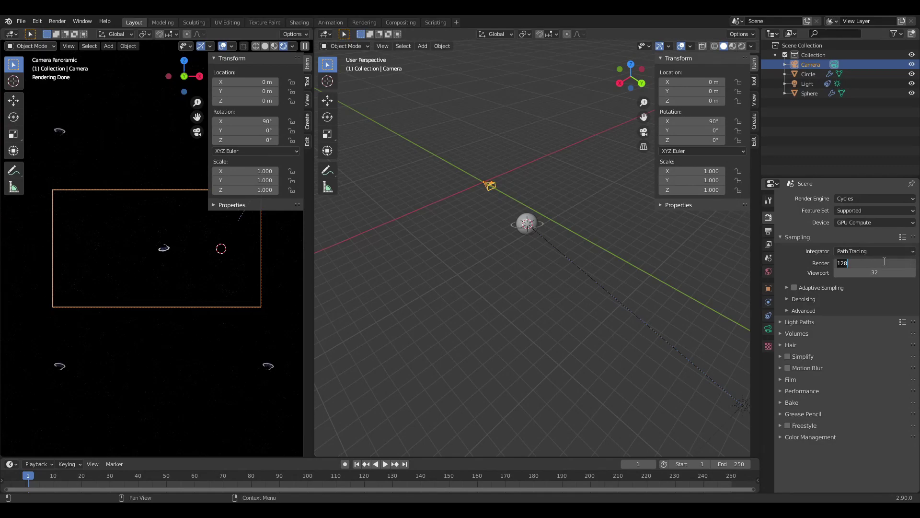
pyautogui.write('512')
pyautogui.press('Return')
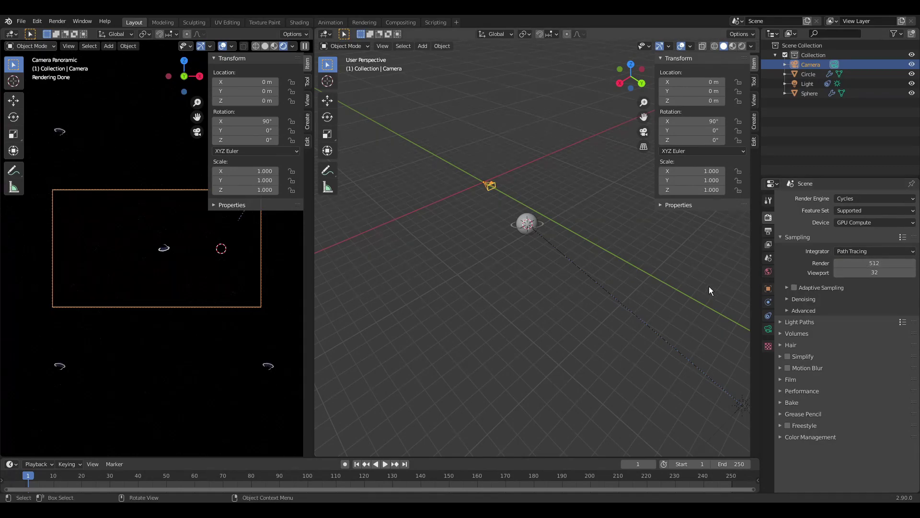
# Leave final-render denoising off after briefly trying the OpenImageDenoise denoiser.
pyautogui.click(787, 299)
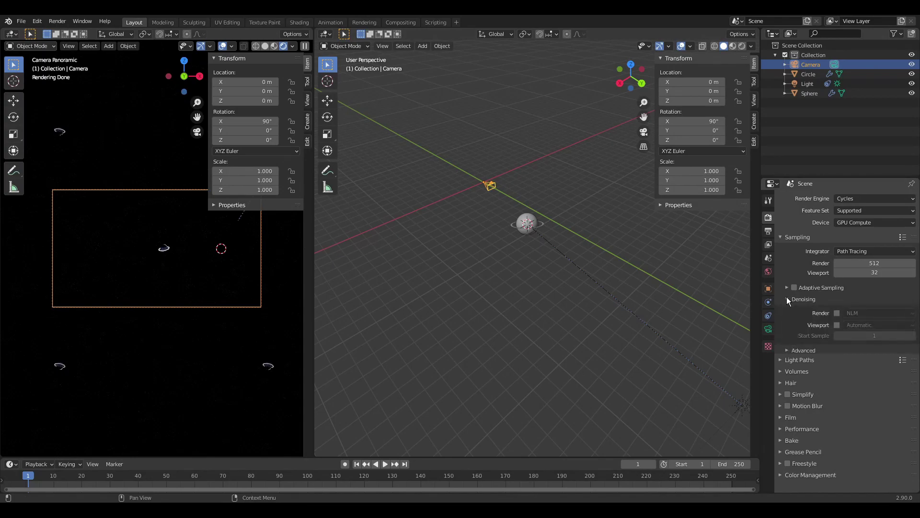
pyautogui.click(837, 313)
pyautogui.click(856, 313)
pyautogui.click(858, 342)
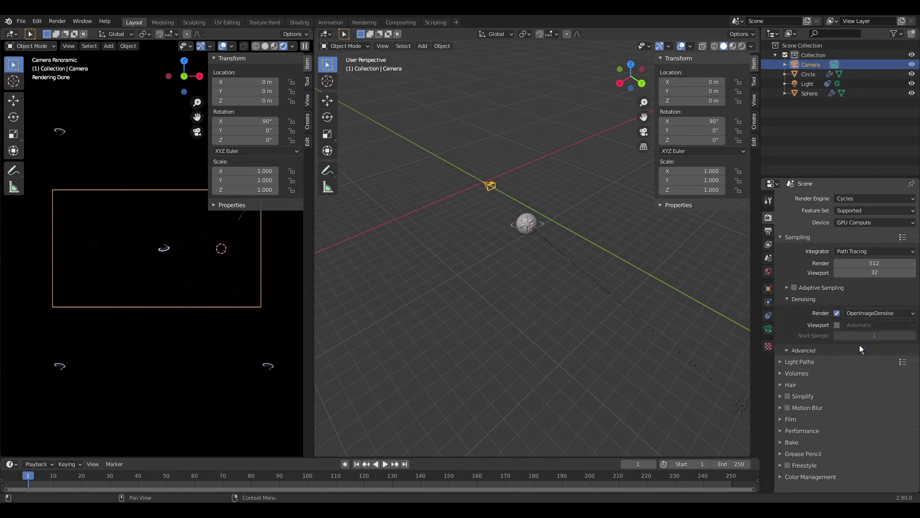
pyautogui.click(837, 313)
# Set the output resolution scale to 400% and the file format to Radiance HDR.
pyautogui.click(768, 231)
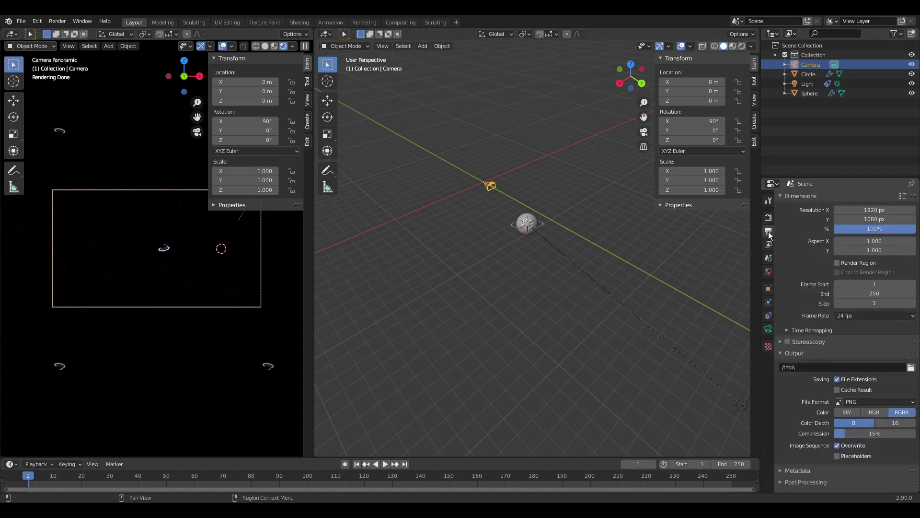
pyautogui.click(883, 230)
pyautogui.write('4')
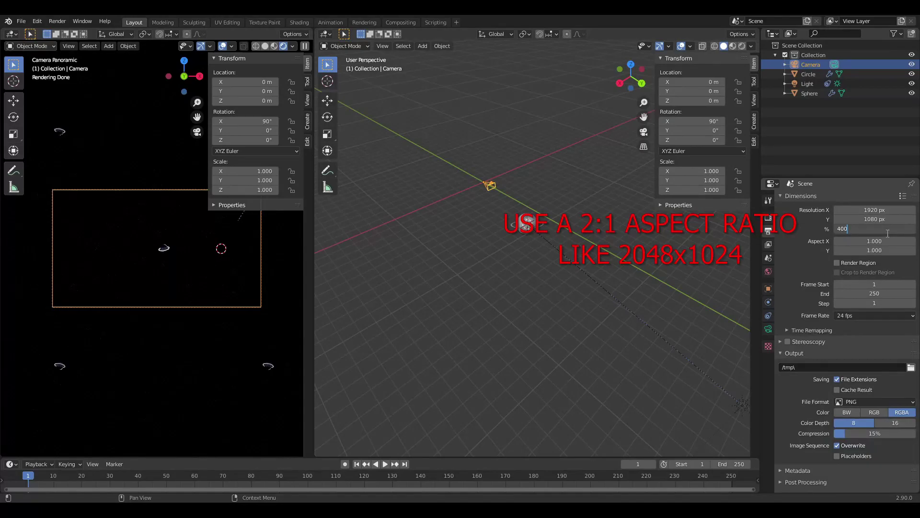
pyautogui.write('00')
pyautogui.press('Return')
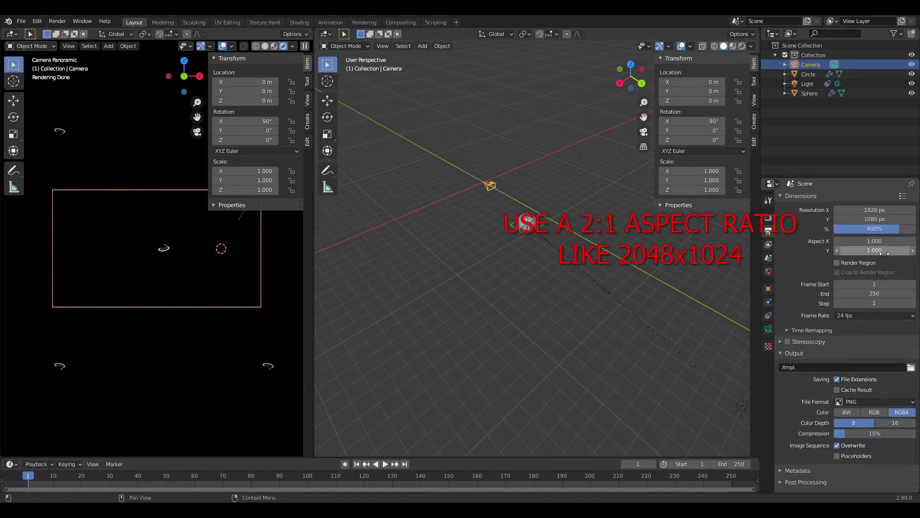
pyautogui.click(897, 399)
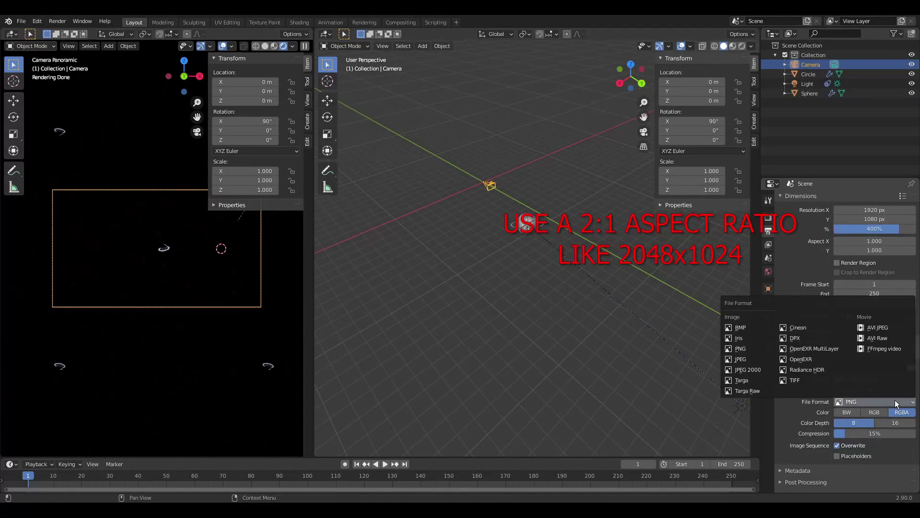
pyautogui.click(823, 374)
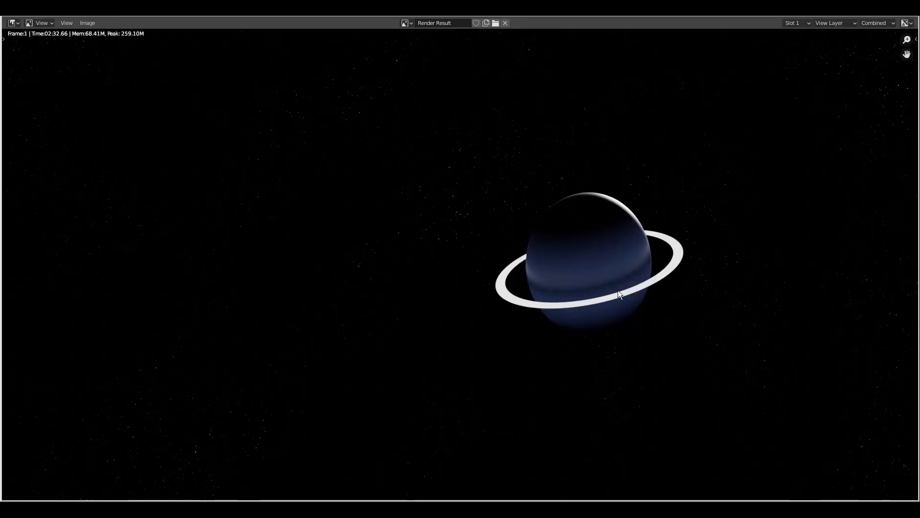
# Save the Render Result image under the new name skybox.hdr in D:\tutorial.
pyautogui.click(88, 22)
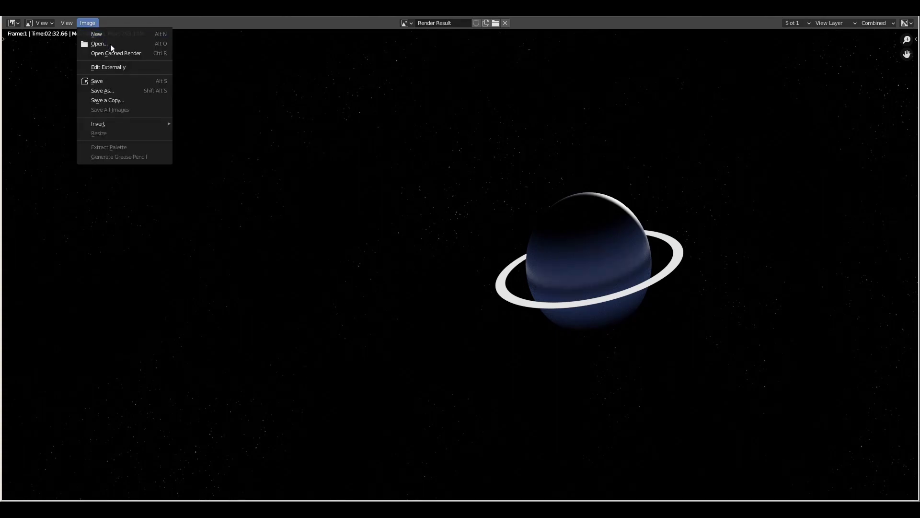
pyautogui.click(120, 91)
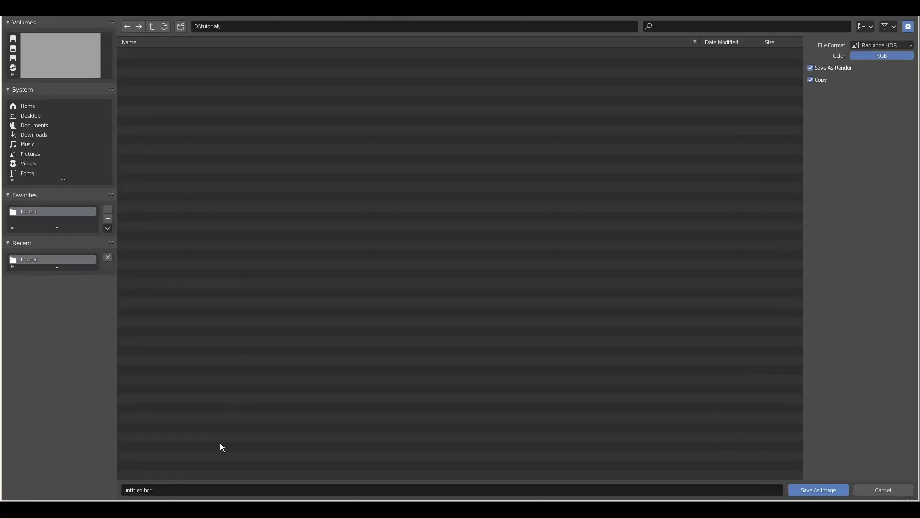
pyautogui.click(190, 487)
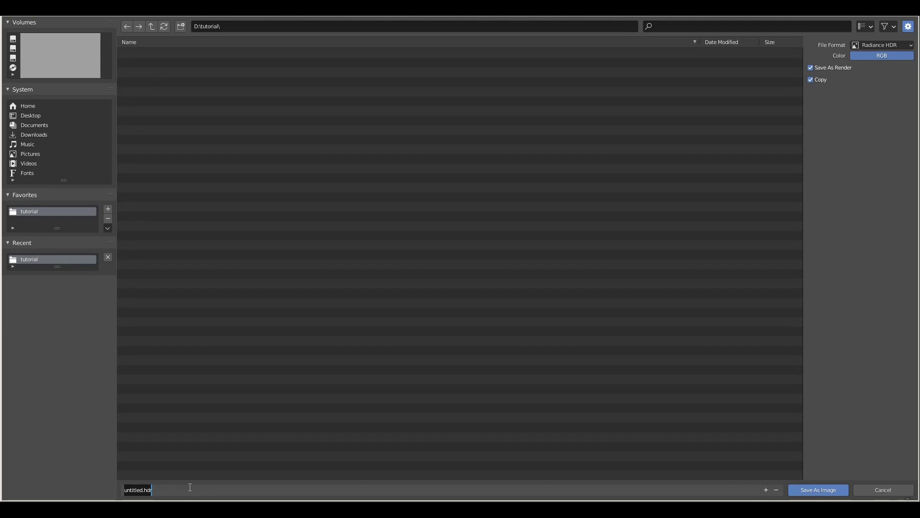
pyautogui.write('skybox')
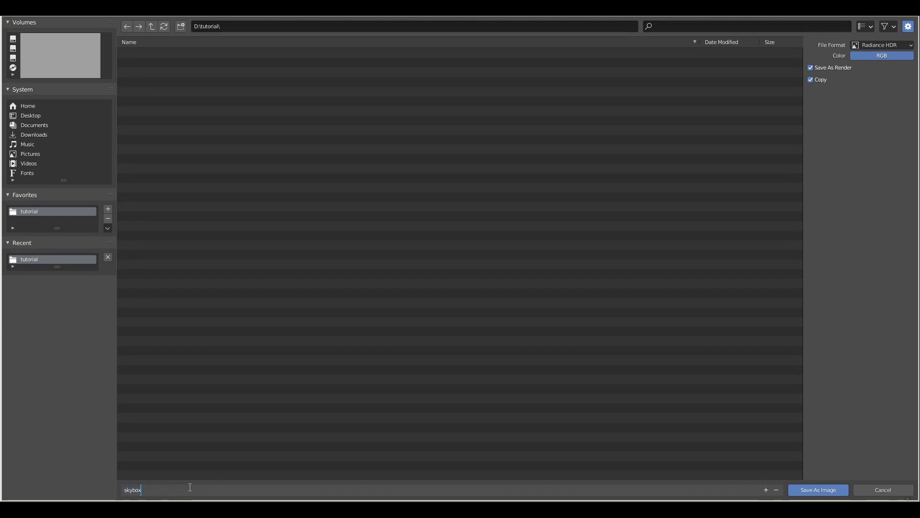
pyautogui.press('Return')
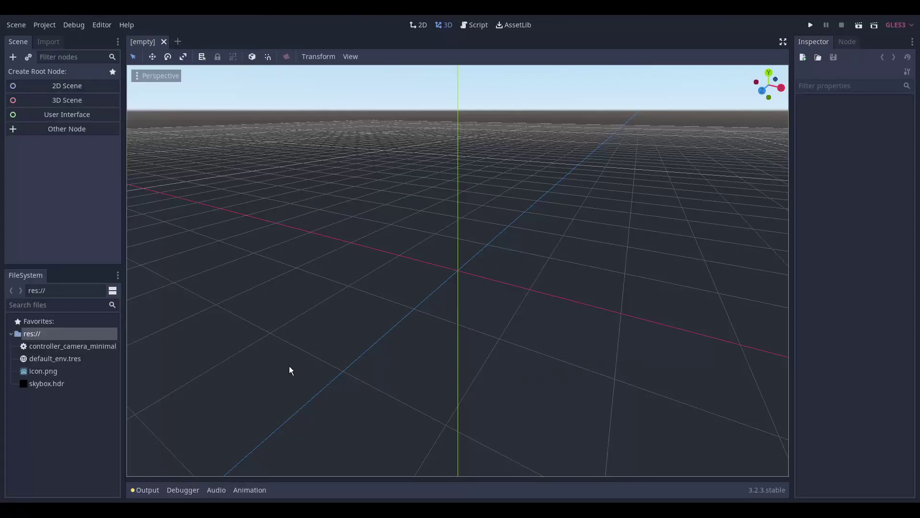
# Pick skybox.hdr and the controller_camera_minimal script, then create a 3D Scene root.
pyautogui.click(68, 381)
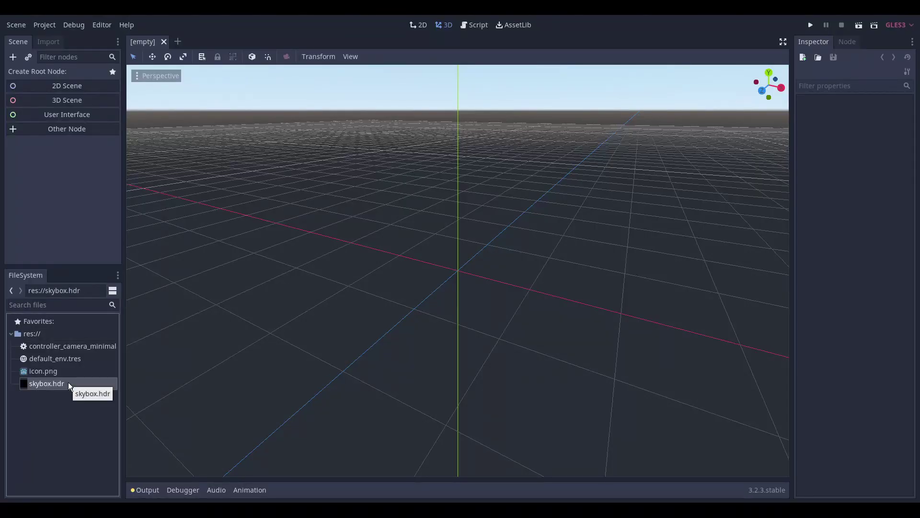
pyautogui.click(99, 346)
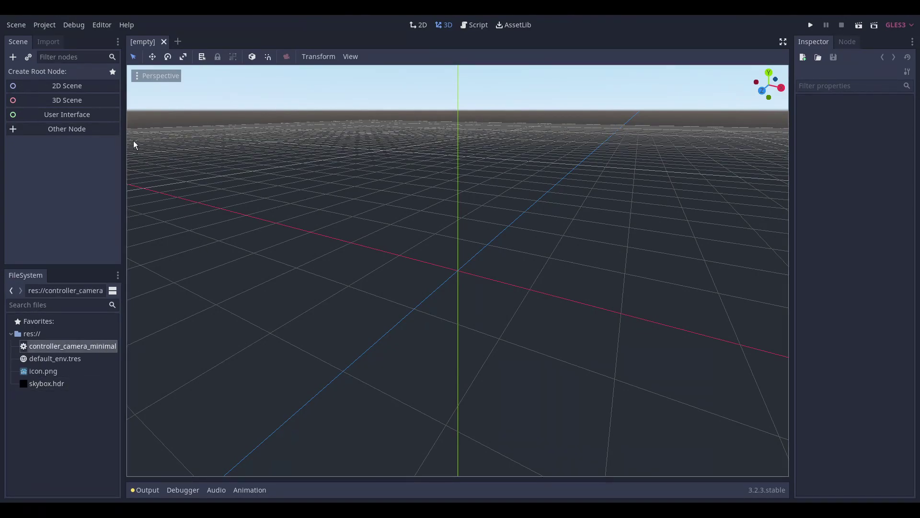
pyautogui.click(107, 100)
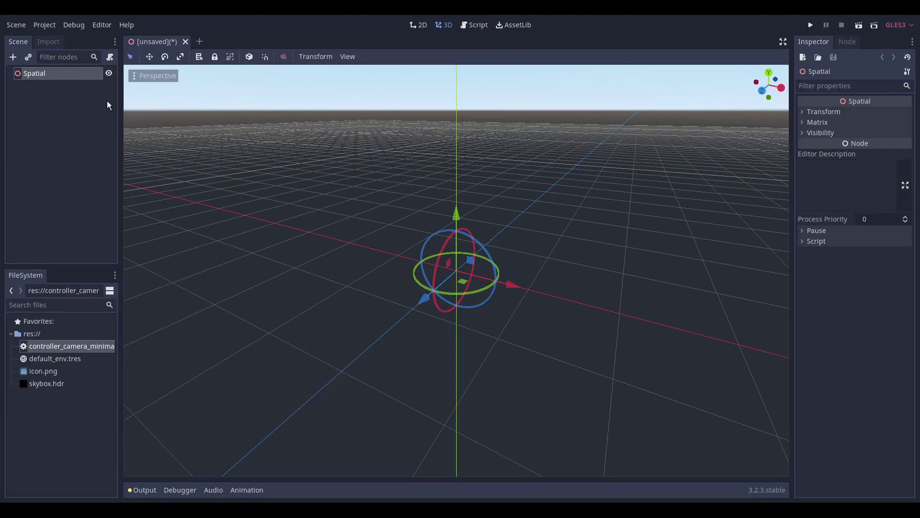
# Add a MeshInstance child under Spatial holding a new PlaneMesh.
pyautogui.hotkey('ctrl', 'a')
pyautogui.write('meshin')
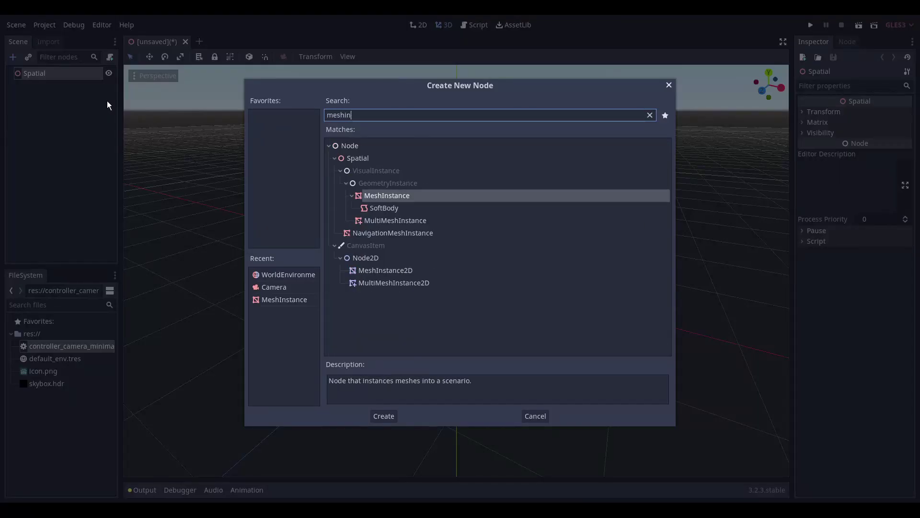
pyautogui.press('Return')
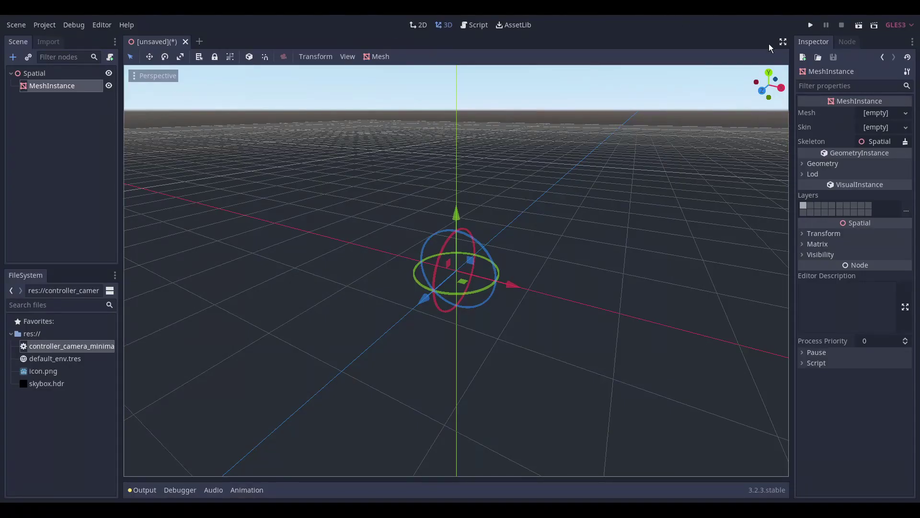
pyautogui.click(898, 113)
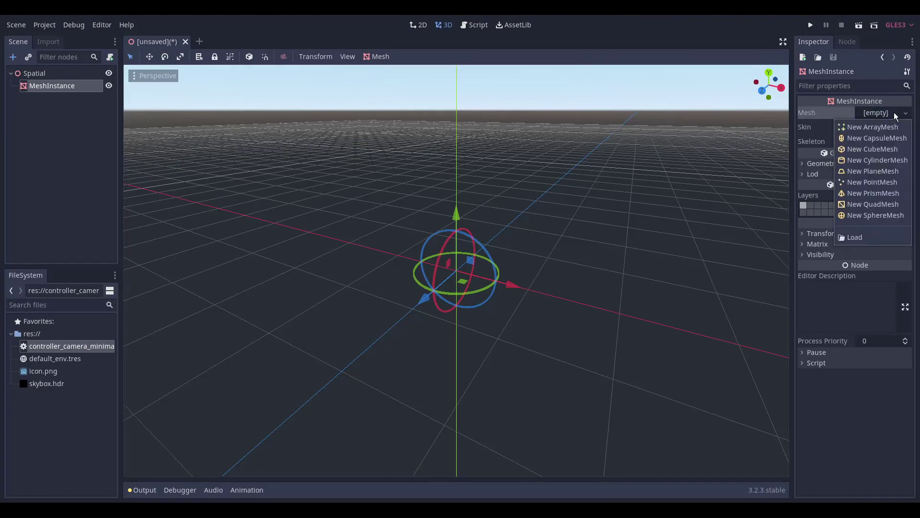
pyautogui.click(887, 173)
# Set the plane mesh size to 8 by 8.
pyautogui.click(880, 122)
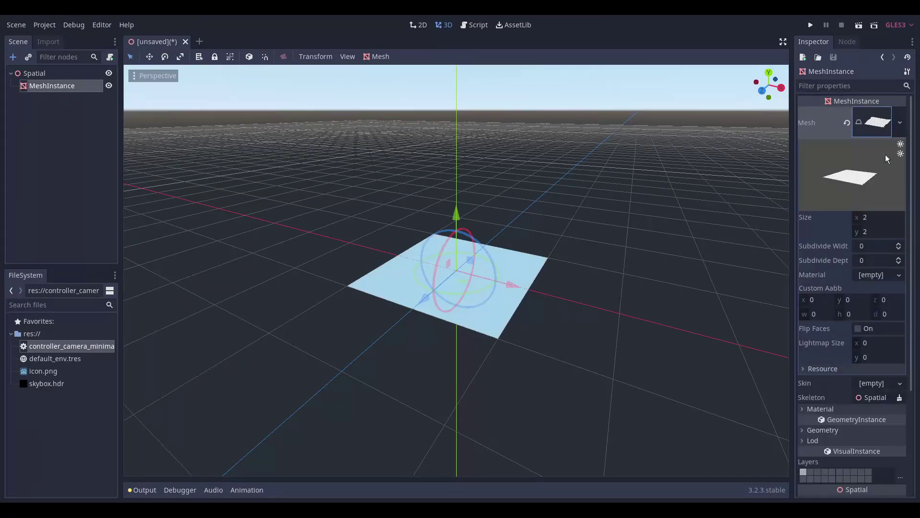
pyautogui.click(877, 217)
pyautogui.write('8')
pyautogui.click(878, 231)
pyautogui.write('8')
pyautogui.press('Return')
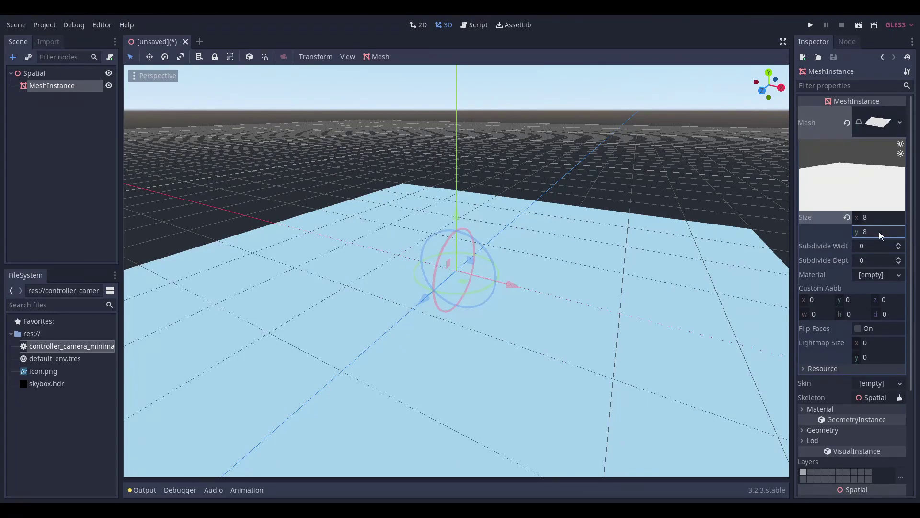
# Give the plane a new SpatialMaterial and reselect the Spatial root.
pyautogui.click(895, 274)
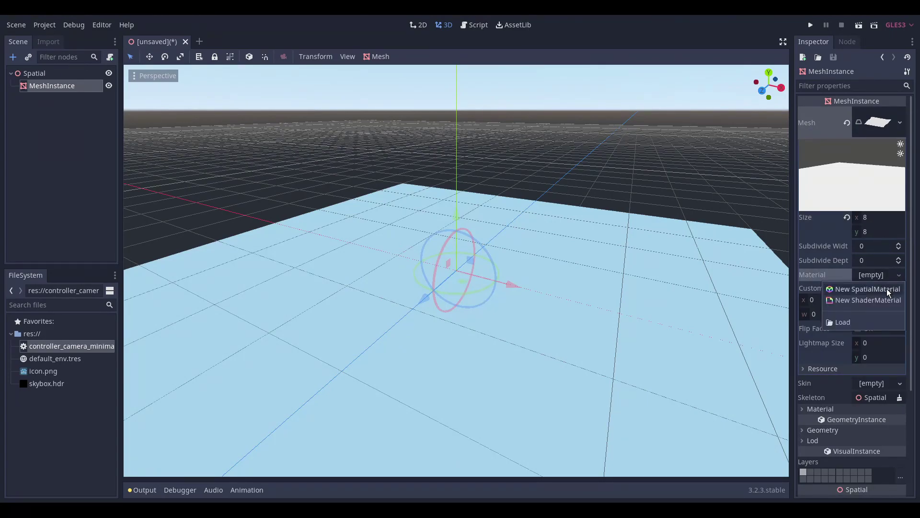
pyautogui.click(889, 290)
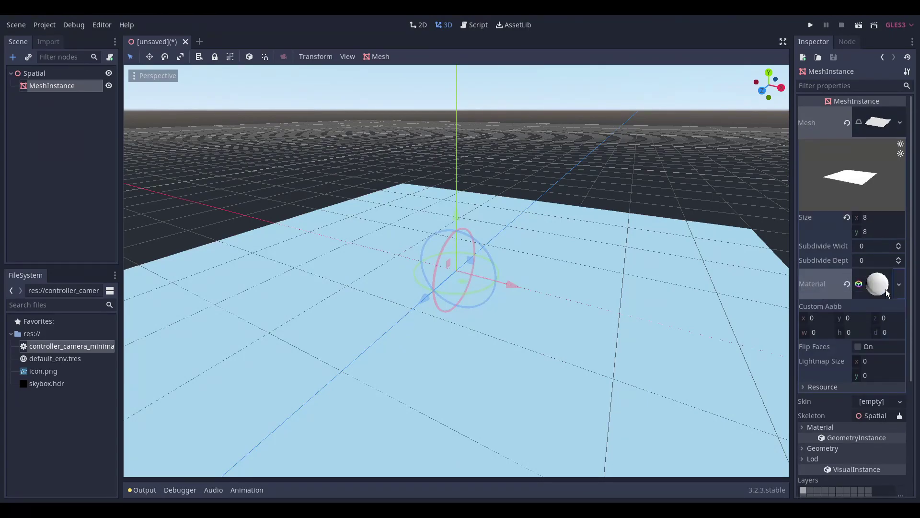
pyautogui.click(56, 76)
pyautogui.hotkey('ctrl', 'a')
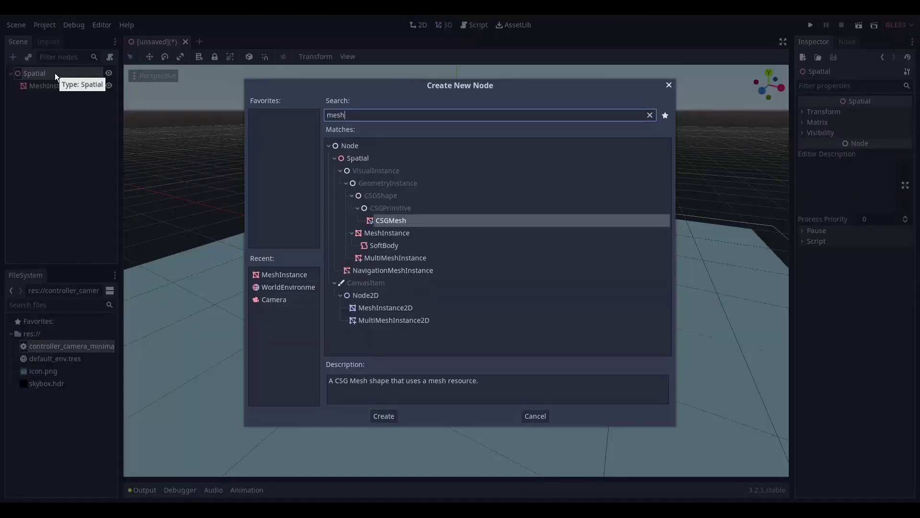
# Add MeshInstance2 under Spatial with a new 2×2×2 CubeMesh and a new SpatialMaterial.
pyautogui.press('Return')
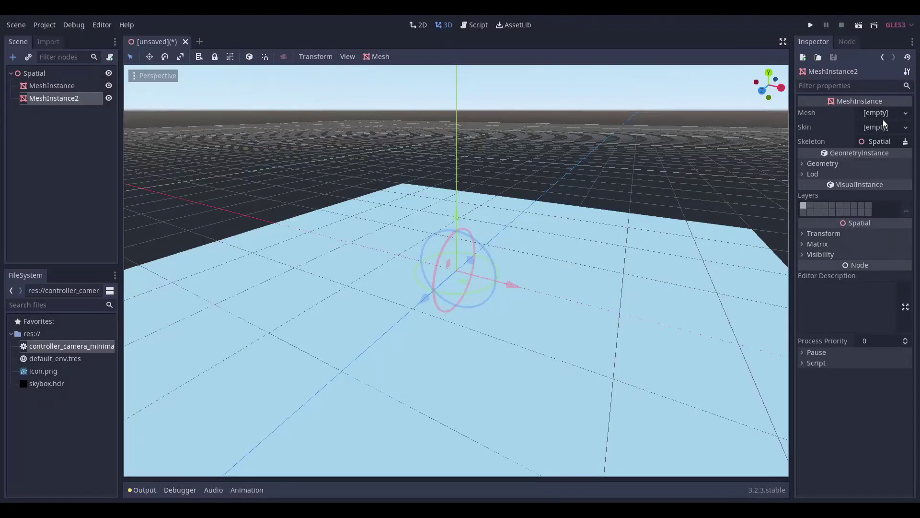
pyautogui.click(883, 114)
pyautogui.click(880, 149)
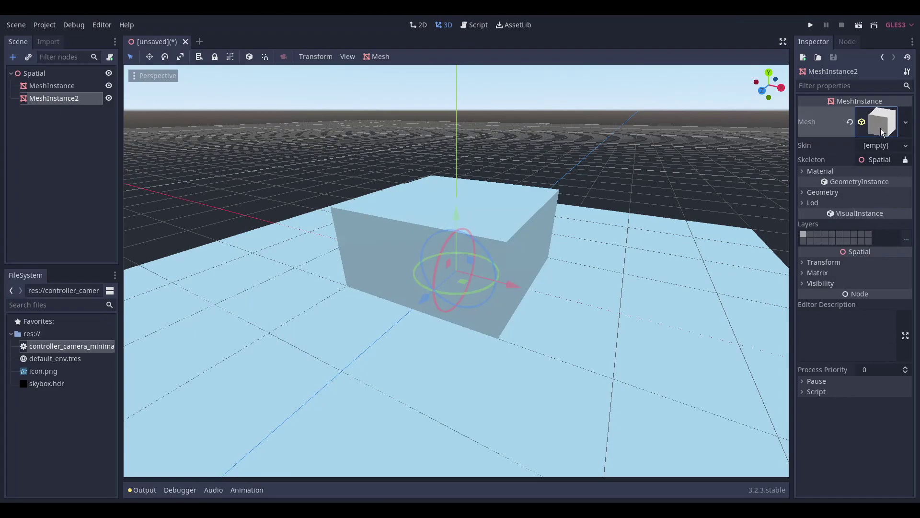
pyautogui.click(883, 132)
pyautogui.click(885, 282)
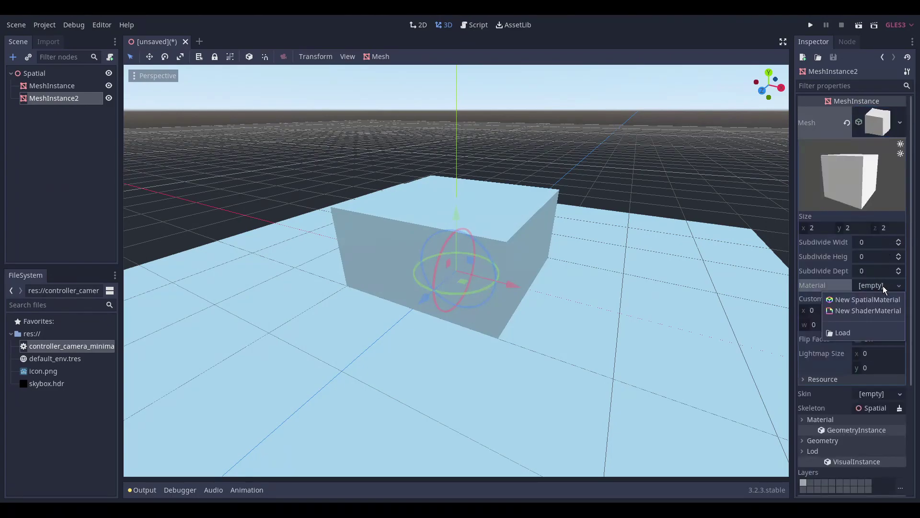
pyautogui.click(885, 299)
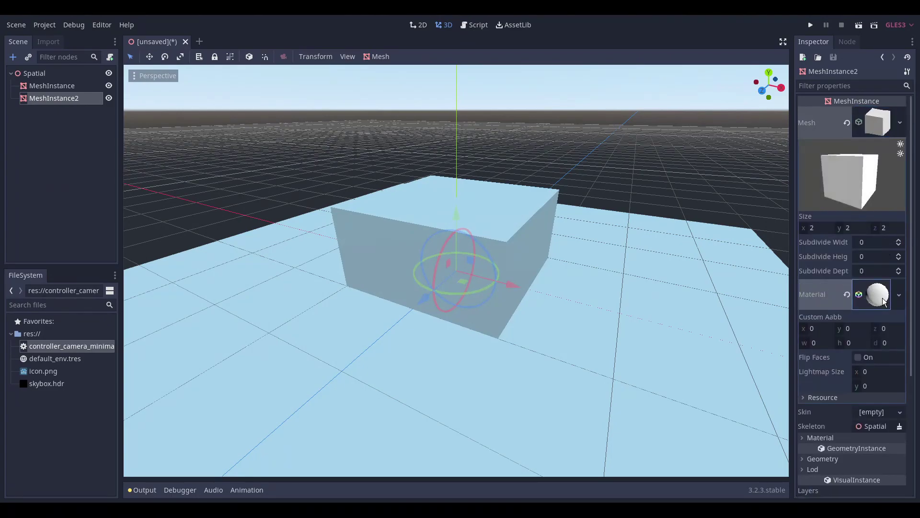
# Add a Camera under Spatial and align its transform and rotation with the current view.
pyautogui.click(62, 73)
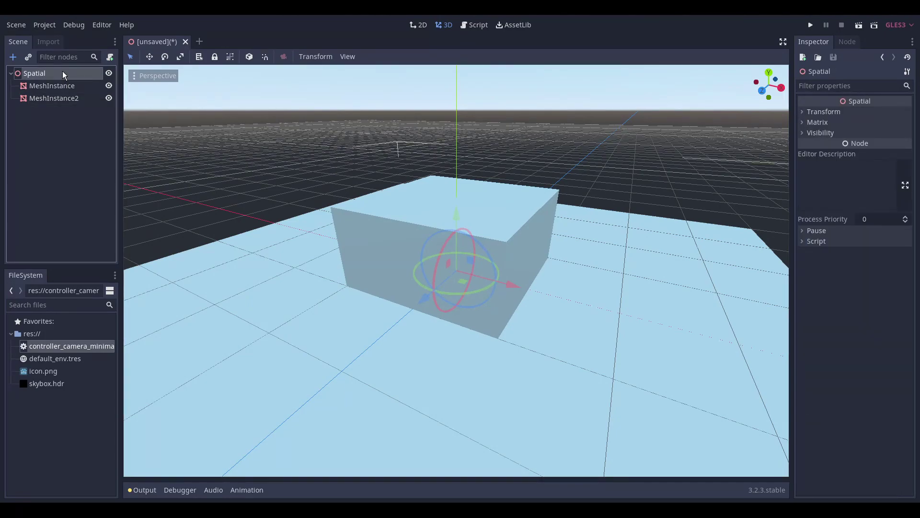
pyautogui.hotkey('ctrl', 'a')
pyautogui.write('camer')
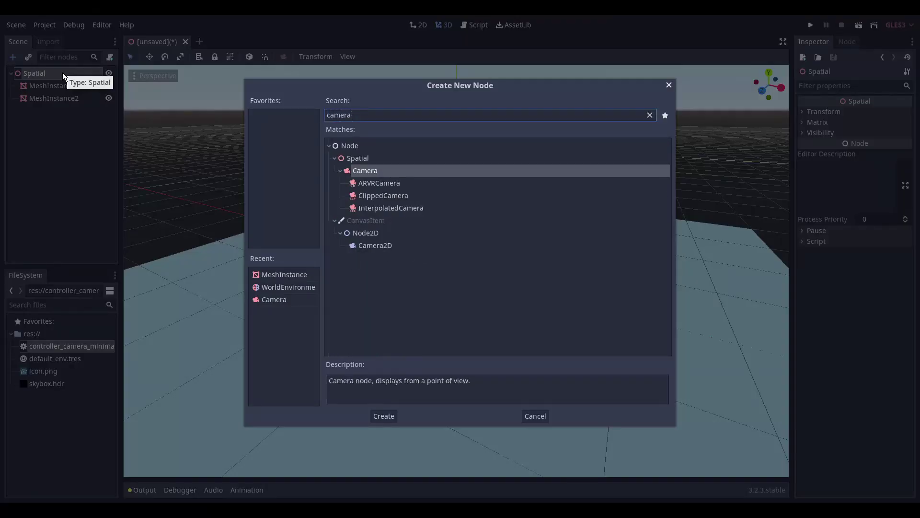
pyautogui.press('Return')
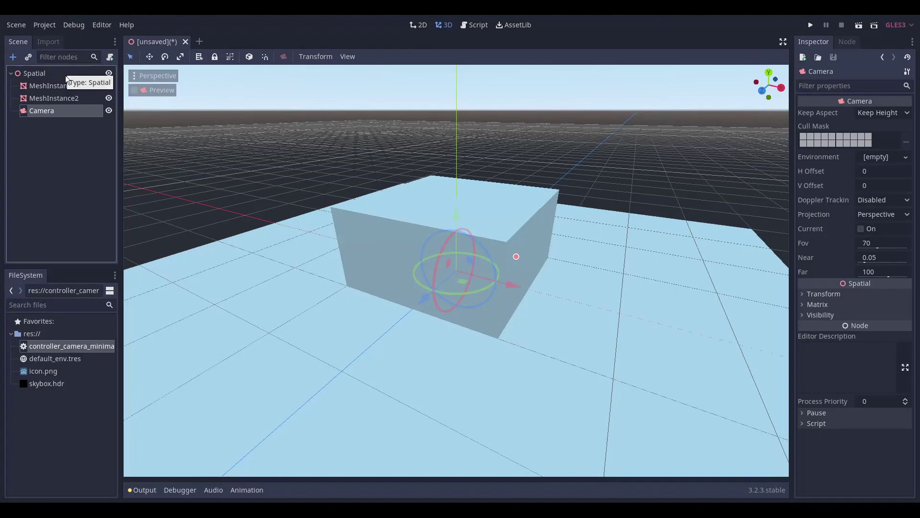
pyautogui.click(154, 75)
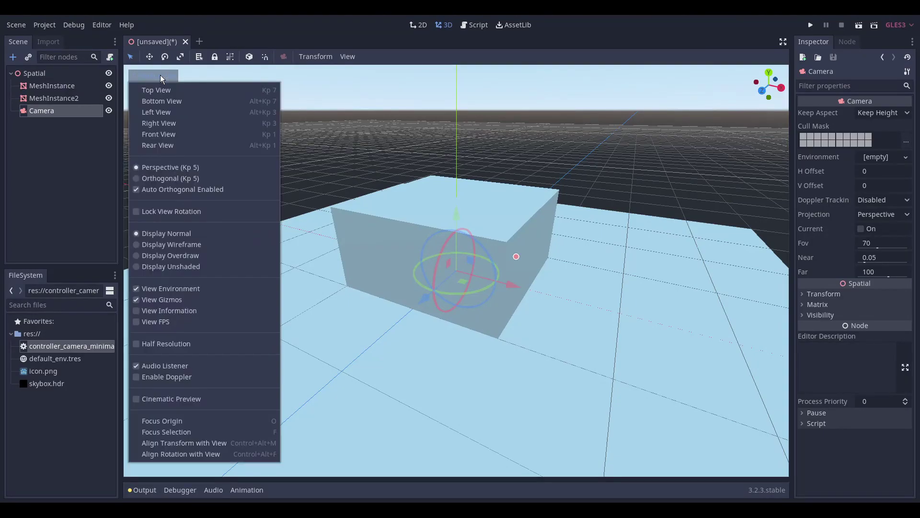
pyautogui.click(200, 443)
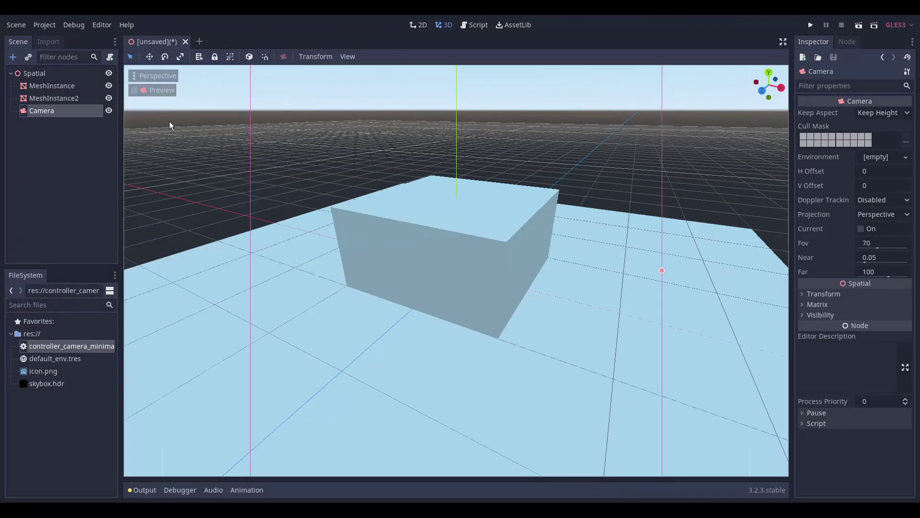
pyautogui.click(163, 77)
pyautogui.click(200, 453)
# Preview through the camera, then attach and open the controller_camera_minimal.gd script.
pyautogui.click(162, 90)
pyautogui.click(163, 91)
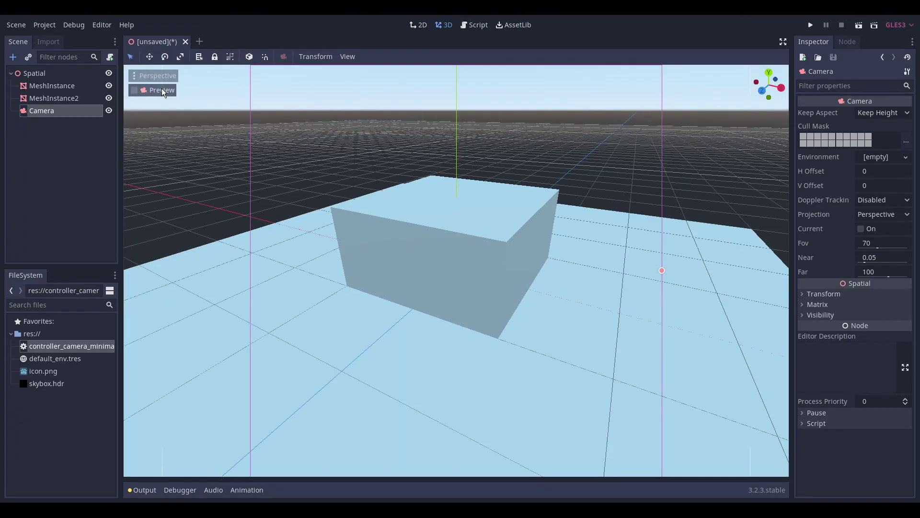
pyautogui.moveTo(101, 346); pyautogui.dragTo(71, 116)
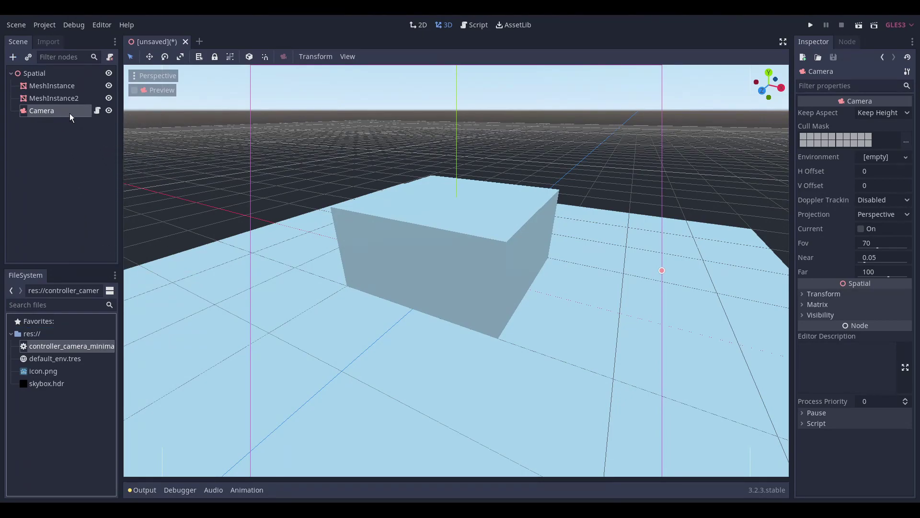
pyautogui.click(96, 111)
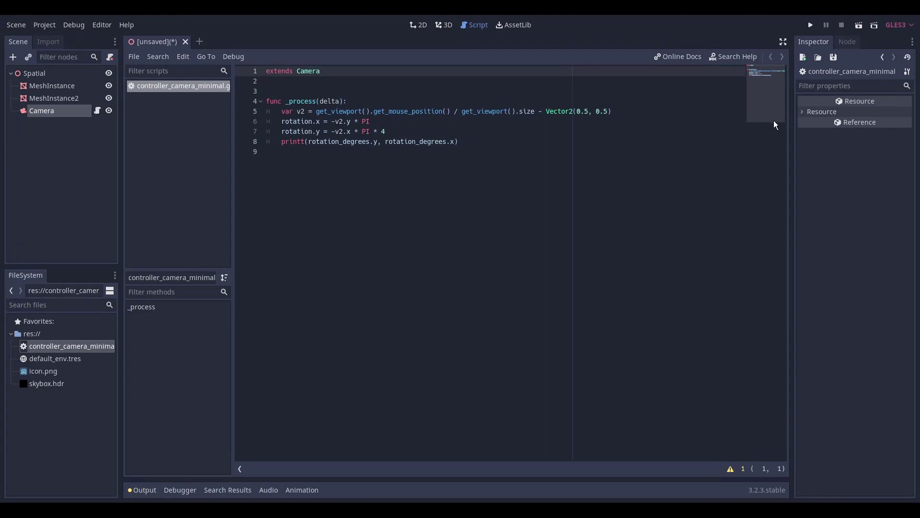
# Save the scene as scene1.tscn.
pyautogui.click(51, 74)
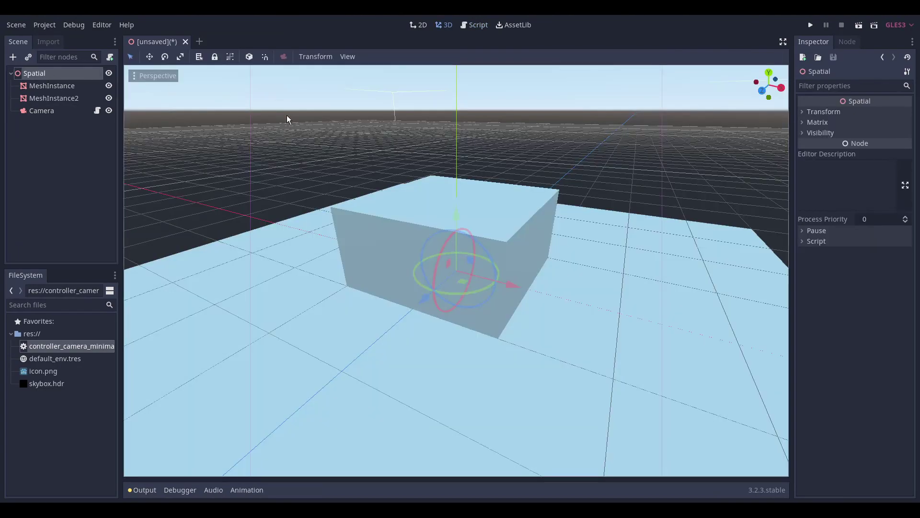
pyautogui.hotkey('ctrl', 's')
pyautogui.write('scene1')
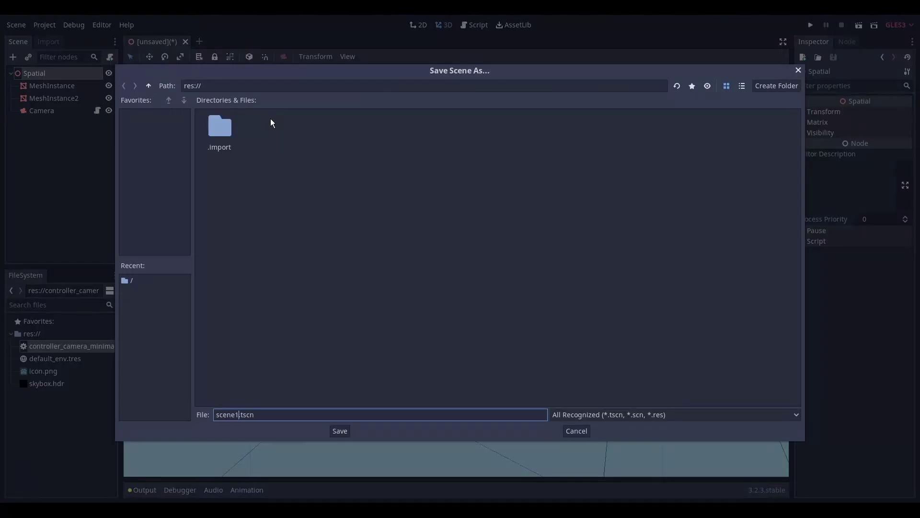
pyautogui.press('Return')
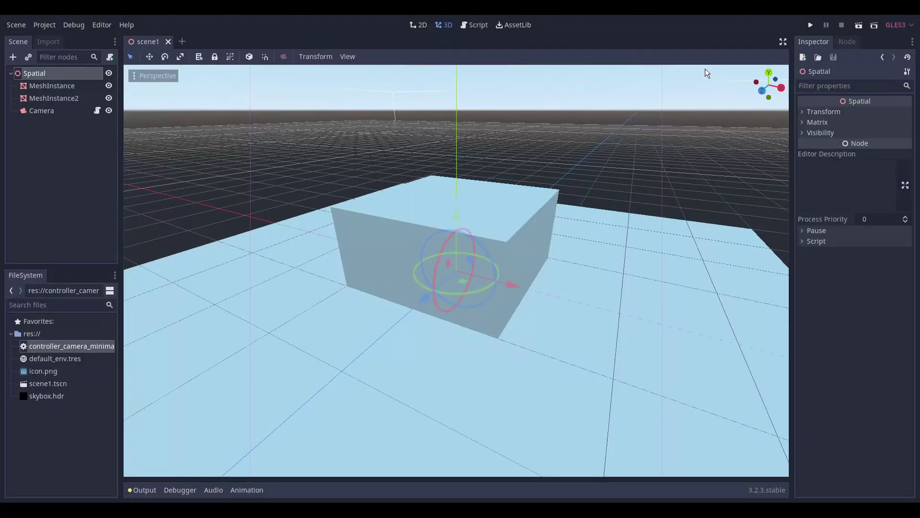
# Run the project with scene1.tscn as the main scene, then stop the test run.
pyautogui.click(810, 25)
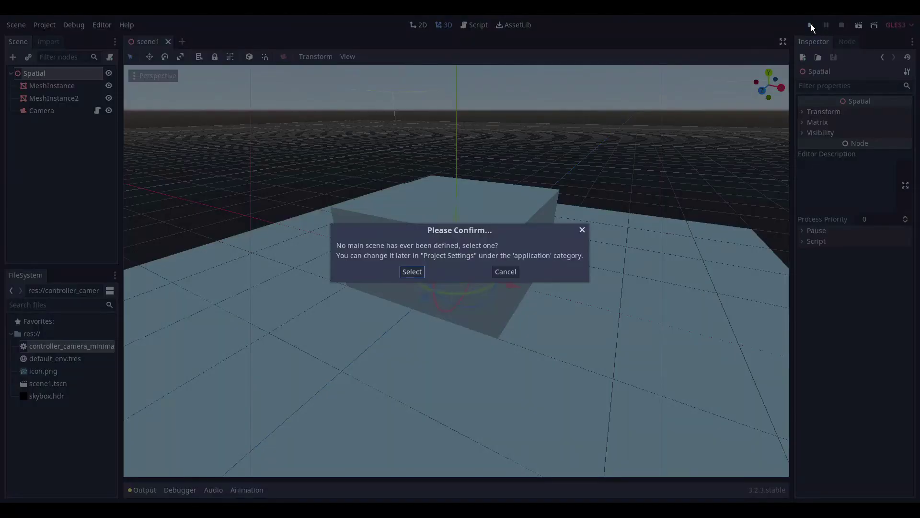
pyautogui.click(412, 273)
pyautogui.click(341, 431)
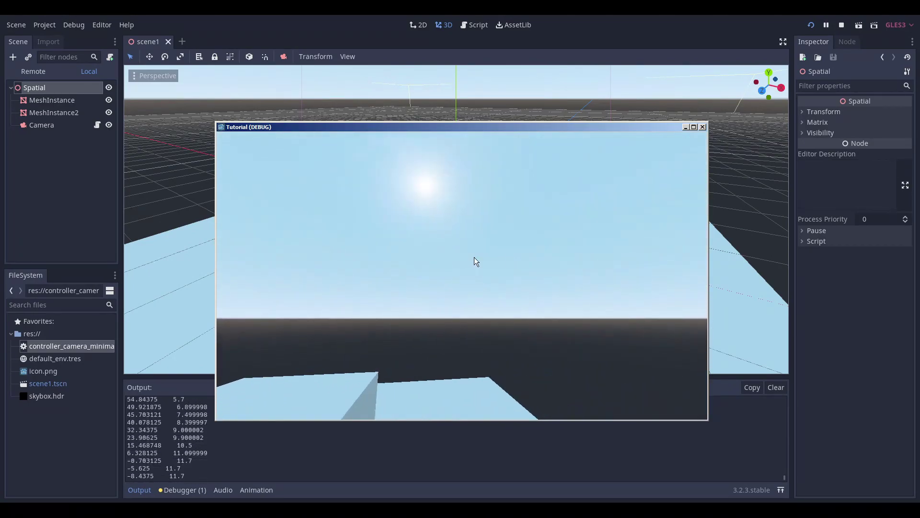
pyautogui.press('Escape')
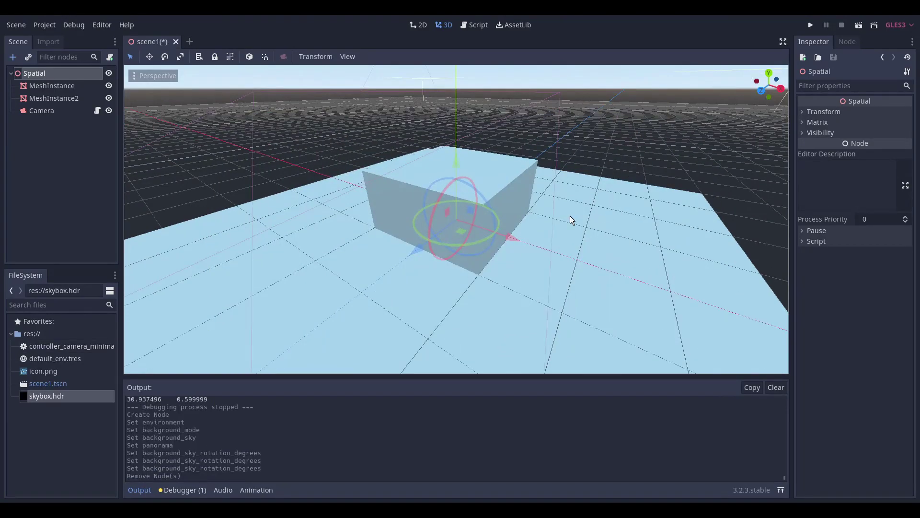
# Add a WorldEnvironment with a new Environment whose background mode is Sky.
pyautogui.hotkey('ctrl', 'a')
pyautogui.write('worlden')
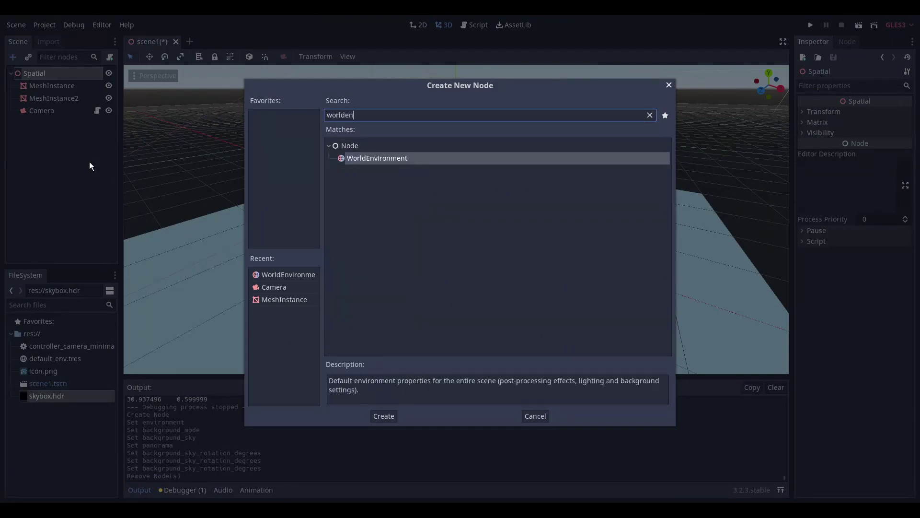
pyautogui.press('Return')
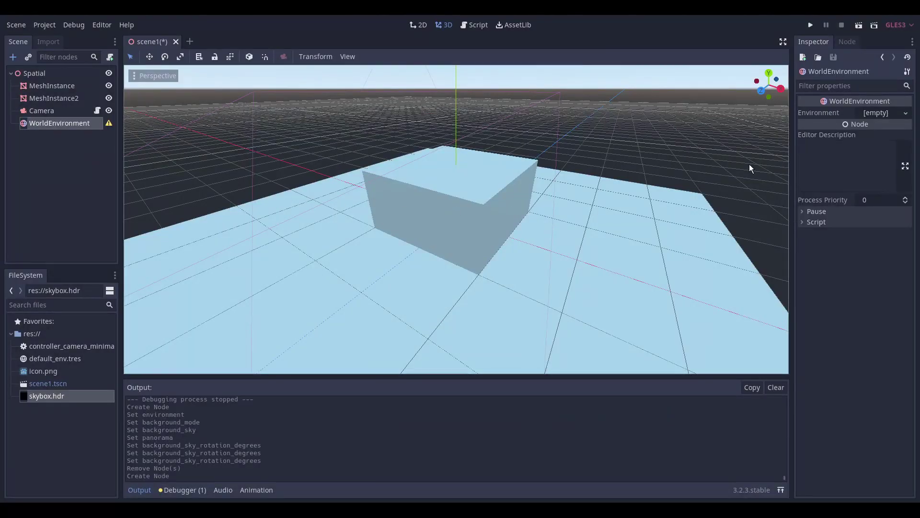
pyautogui.click(901, 113)
pyautogui.click(887, 127)
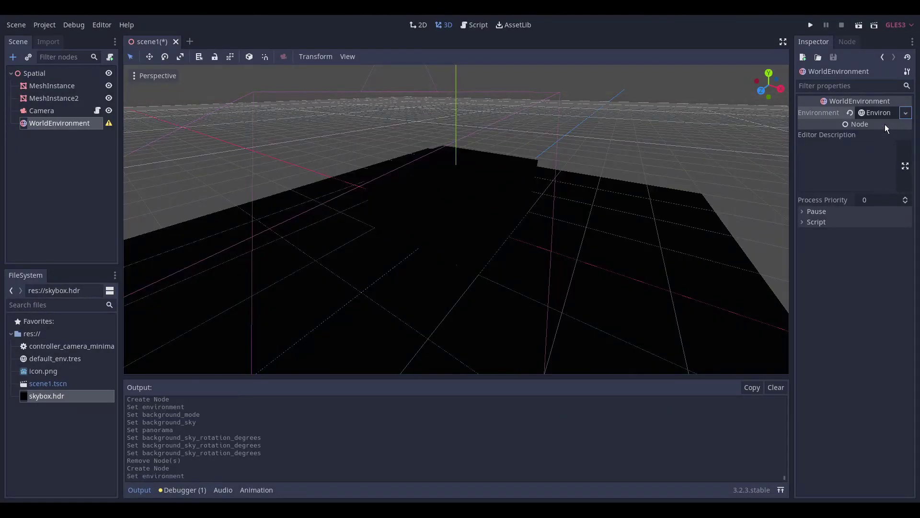
pyautogui.click(886, 115)
pyautogui.click(812, 126)
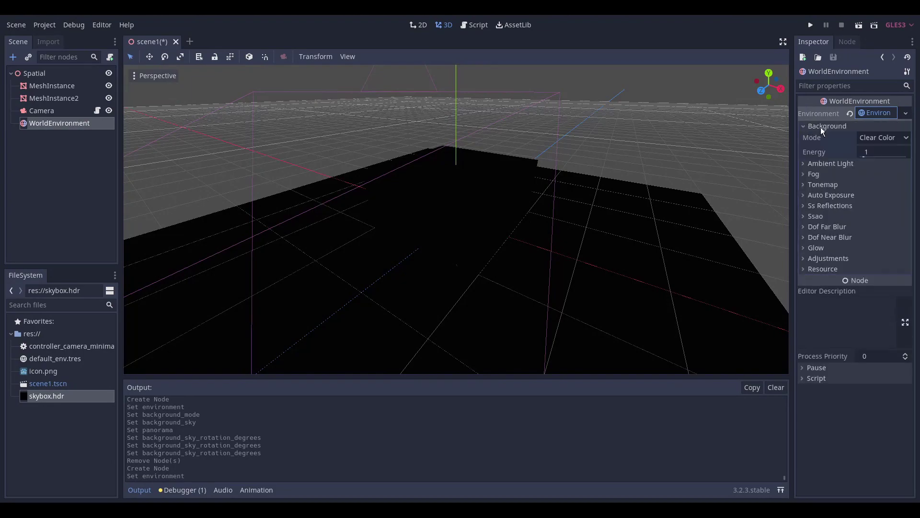
pyautogui.click(907, 138)
pyautogui.click(875, 173)
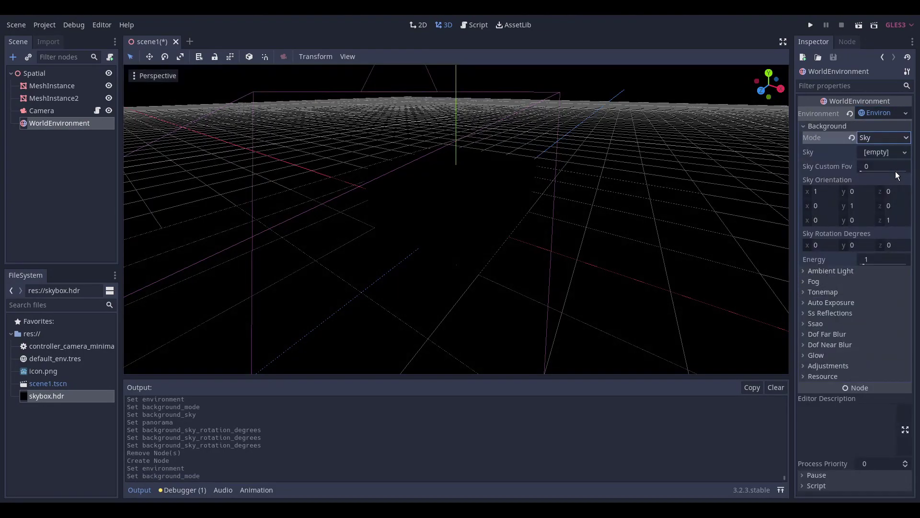
# Give the sky a new PanoramaSky using skybox.hdr and run the game to preview it.
pyautogui.click(905, 153)
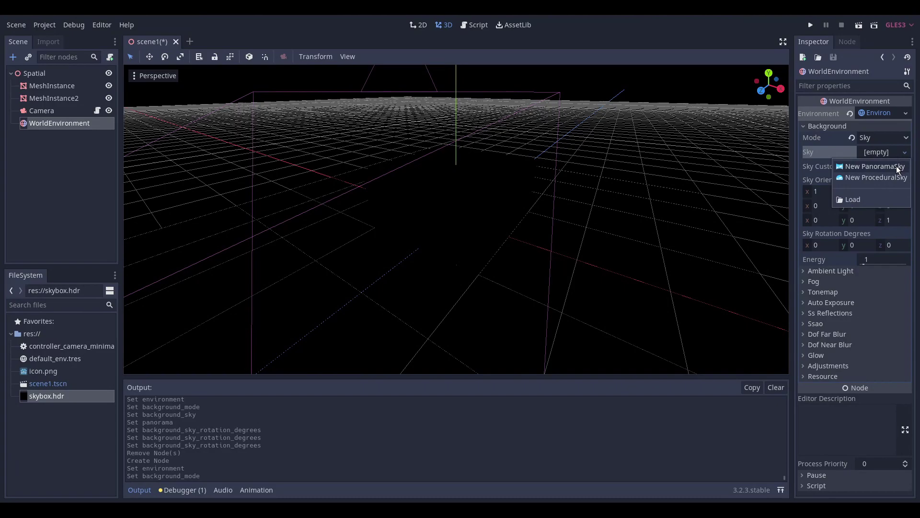
pyautogui.click(898, 167)
pyautogui.click(886, 152)
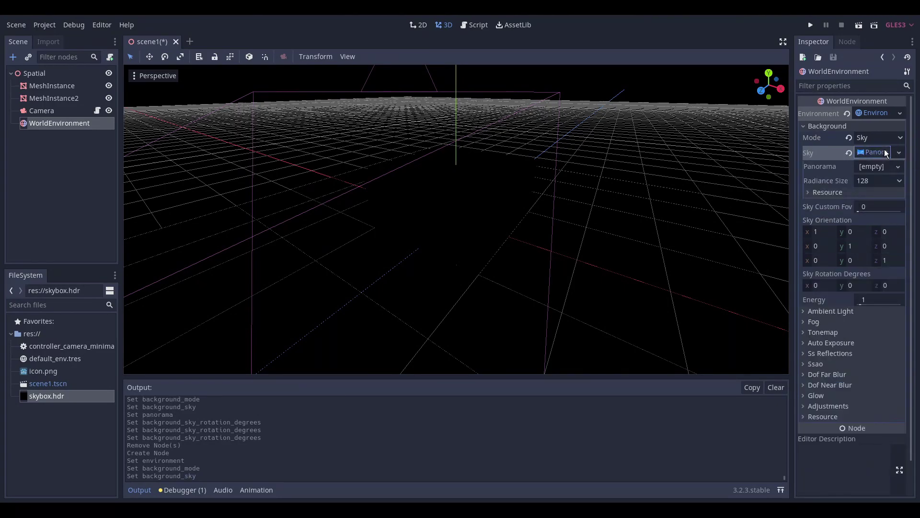
pyautogui.moveTo(45, 399); pyautogui.dragTo(876, 173)
pyautogui.moveTo(674, 230); pyautogui.dragTo(680, 205, button='middle')
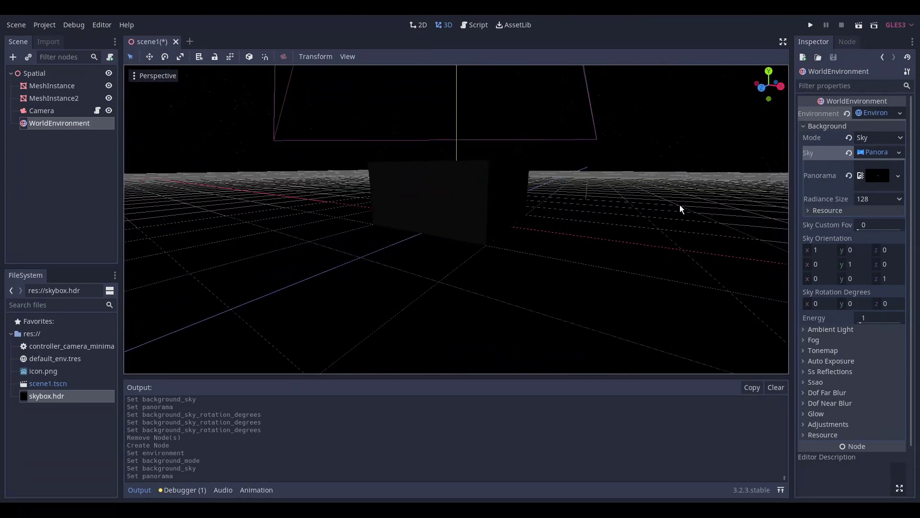
pyautogui.click(810, 26)
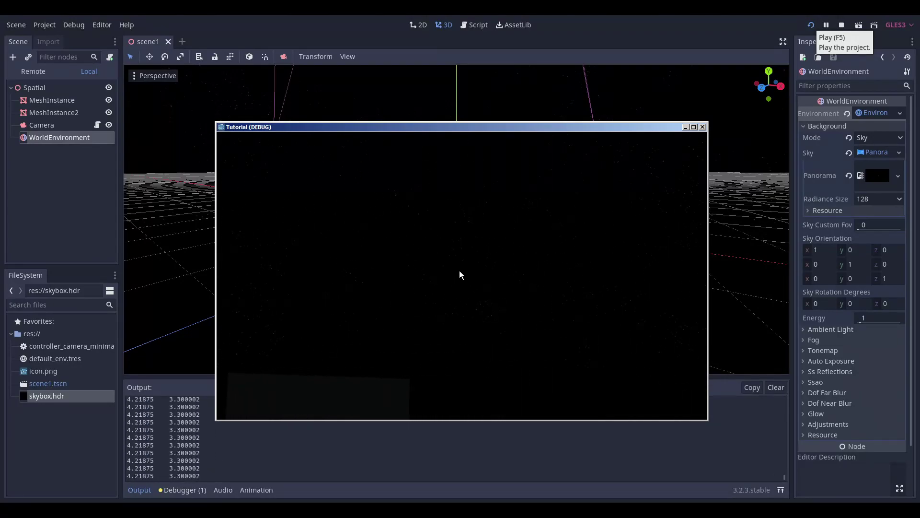
# Close the running game and spin the sky's Y rotation to 15 degrees.
pyautogui.press('Escape')
pyautogui.moveTo(630, 266); pyautogui.dragTo(527, 273, button='middle')
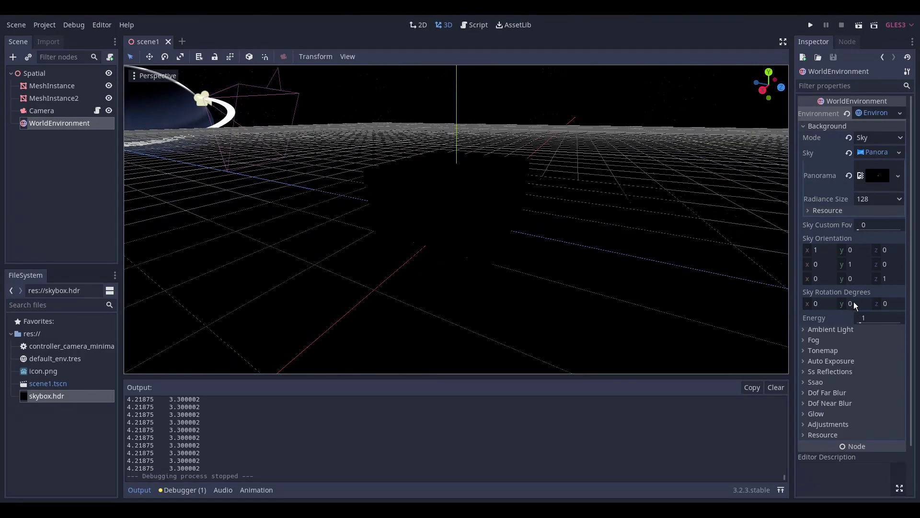
pyautogui.moveTo(856, 303); pyautogui.dragTo(857, 304)
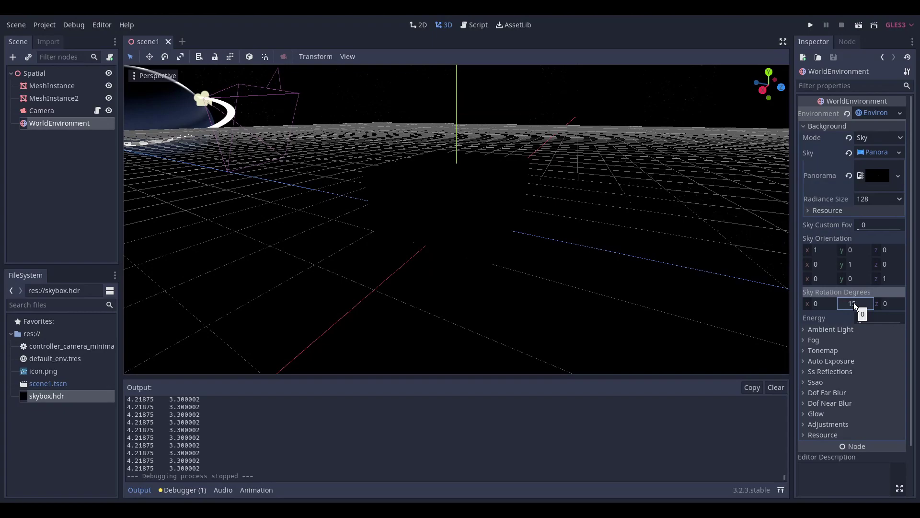
pyautogui.press('Return')
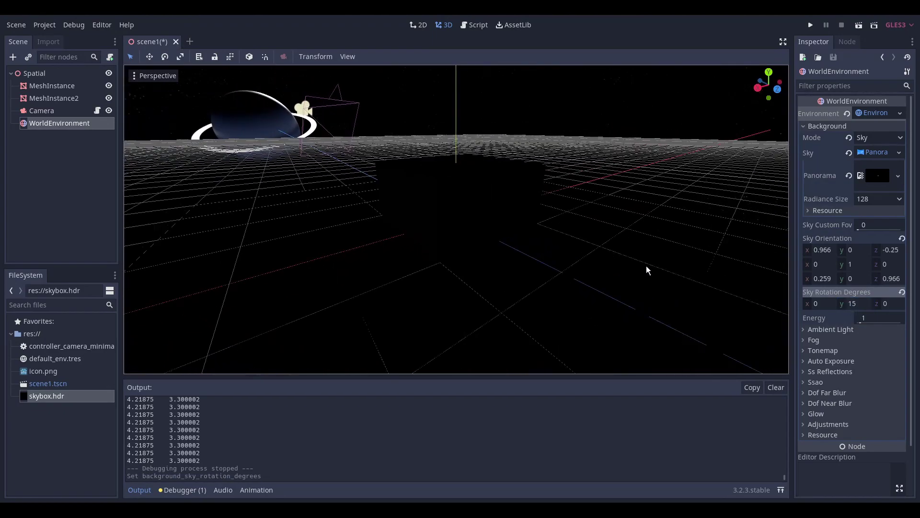
# Set the sky's Y rotation to -180 degrees and run the game to check it.
pyautogui.click(861, 303)
pyautogui.write('18')
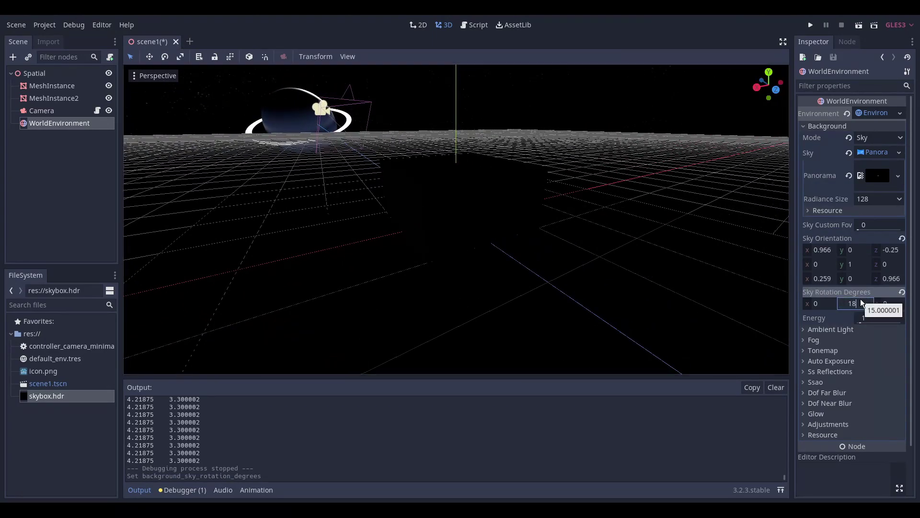
pyautogui.write('0')
pyautogui.press('Return')
pyautogui.moveTo(504, 250); pyautogui.dragTo(663, 242, button='middle')
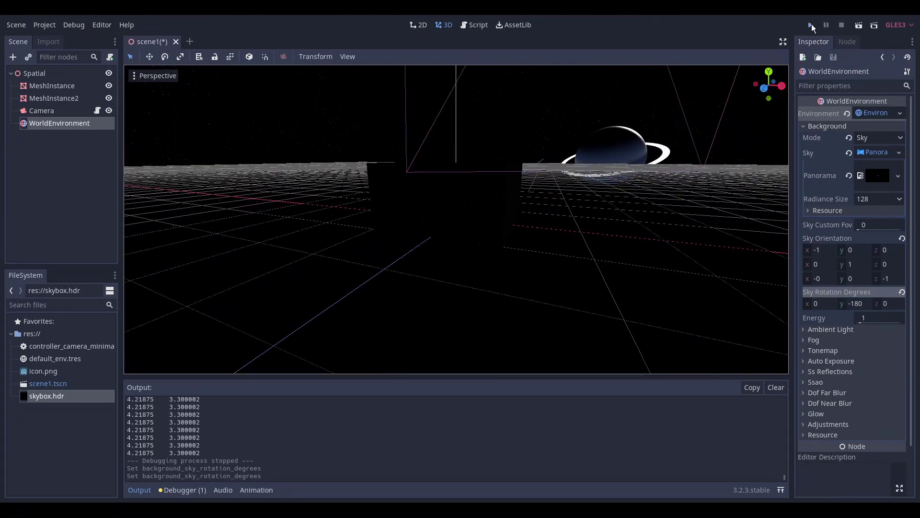
pyautogui.click(811, 25)
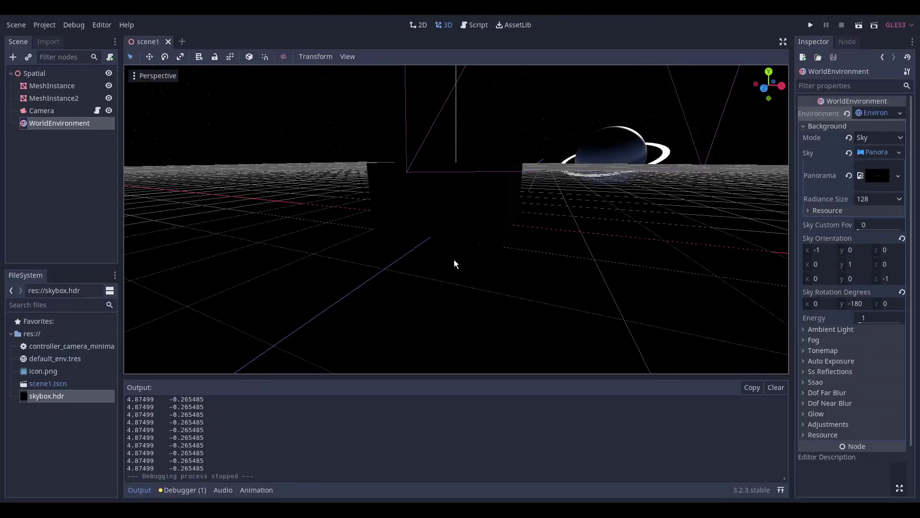
# Add an AnimationPlayer node under the root Spatial node.
pyautogui.click(454, 264)
pyautogui.click(57, 72)
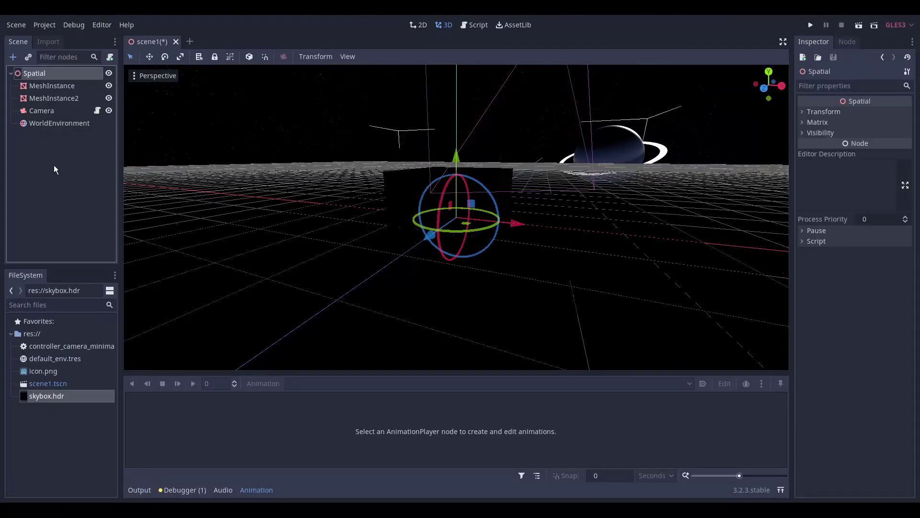
pyautogui.hotkey('ctrl', 'a')
pyautogui.write('animationpl')
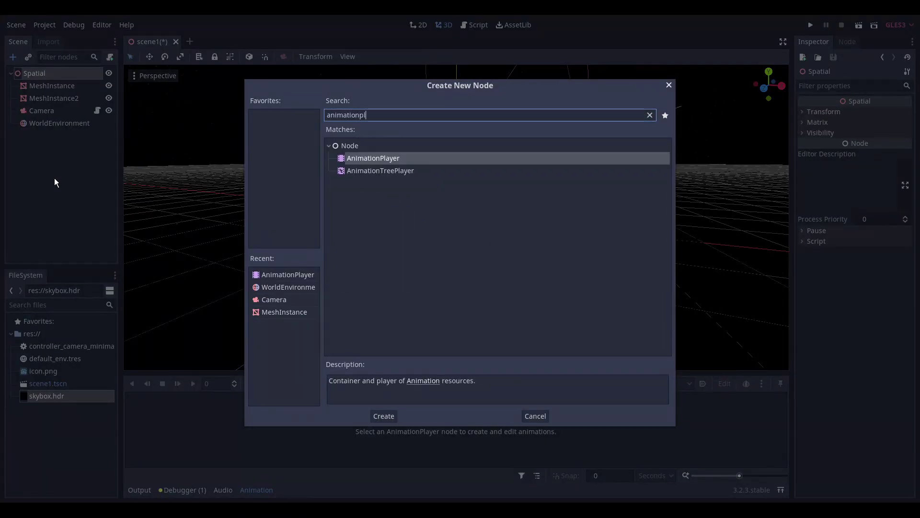
pyautogui.press('Return')
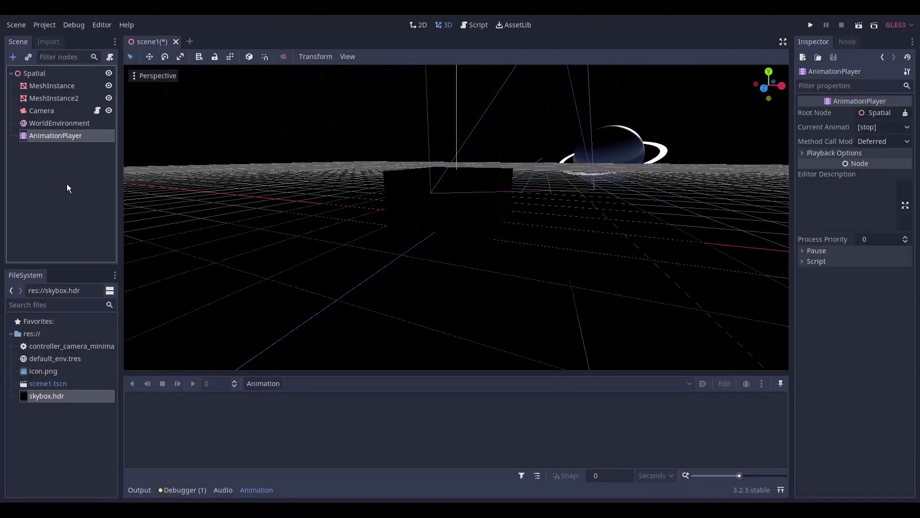
# Create the animation 'New Anim' and key the WorldEnvironment sky energy at 0 seconds.
pyautogui.click(259, 384)
pyautogui.click(279, 329)
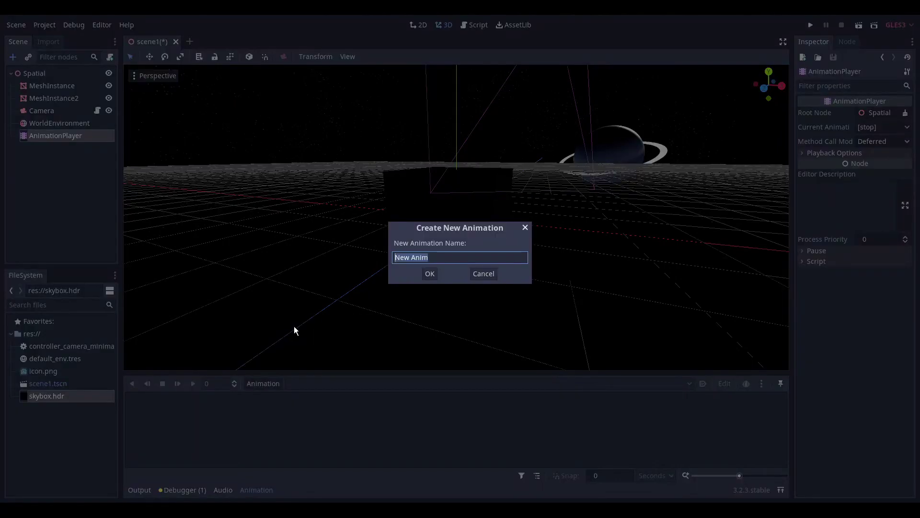
pyautogui.click(431, 272)
pyautogui.click(71, 126)
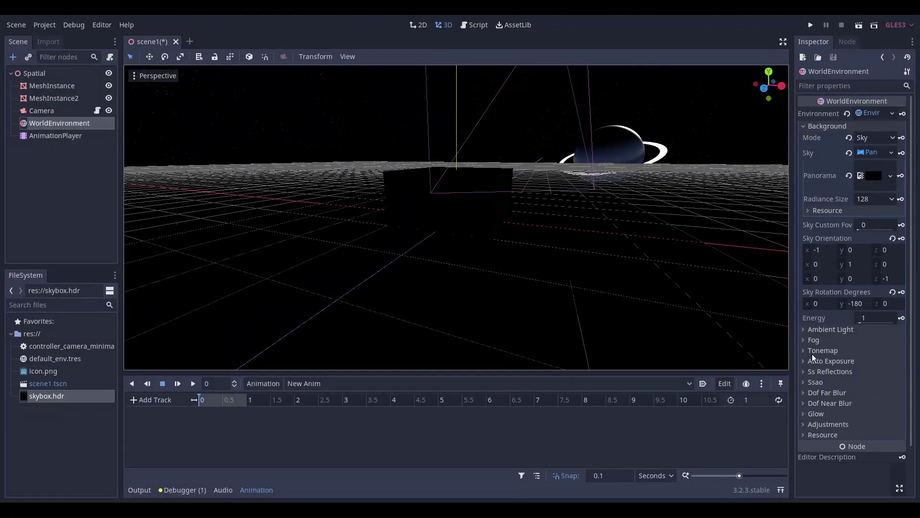
pyautogui.click(903, 318)
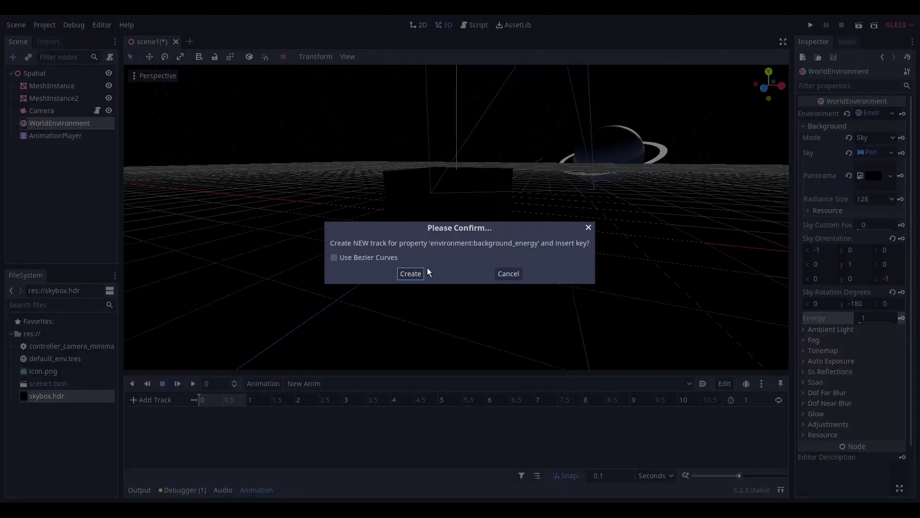
pyautogui.click(410, 273)
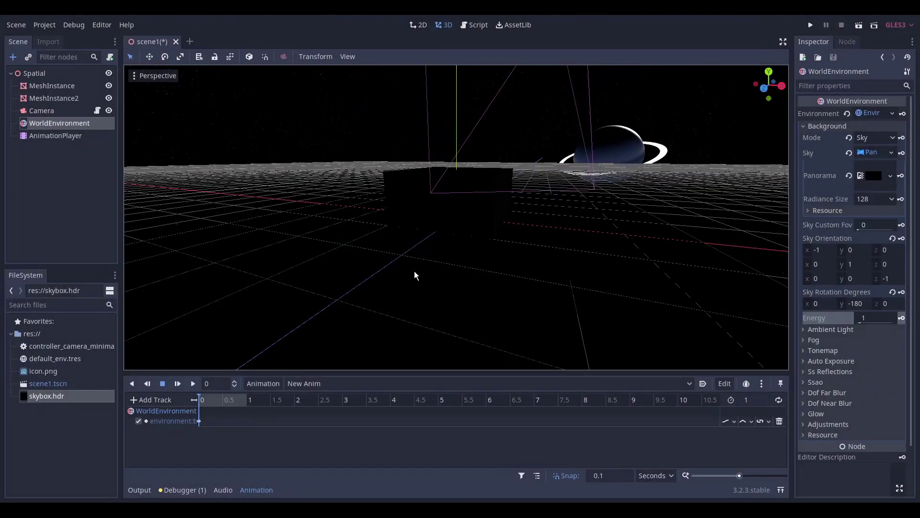
# Set the length to 10 seconds, key energy 10 at 5 seconds, and enable loop and autoplay.
pyautogui.click(753, 404)
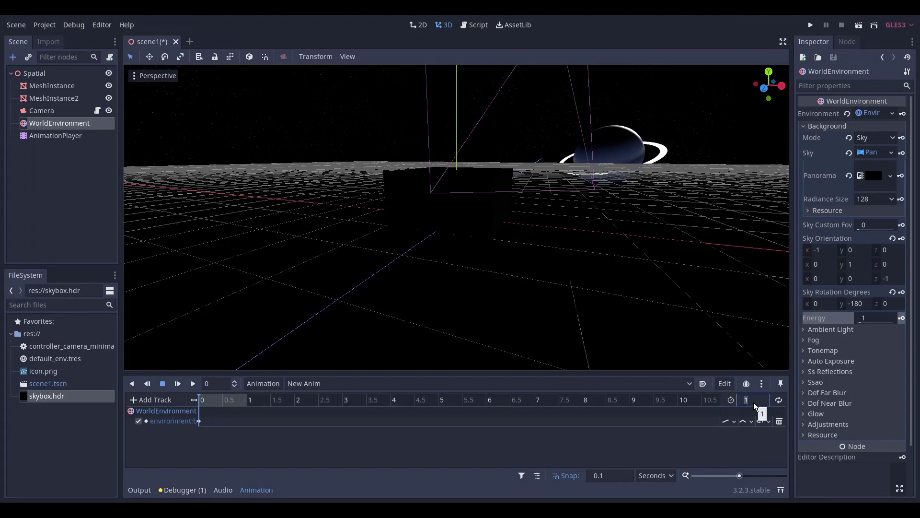
pyautogui.write('10')
pyautogui.press('Return')
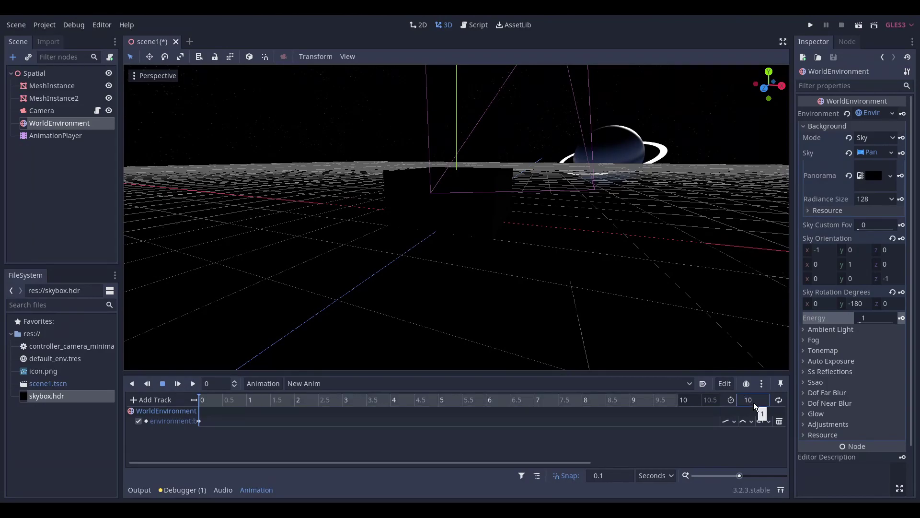
pyautogui.click(439, 405)
pyautogui.click(870, 318)
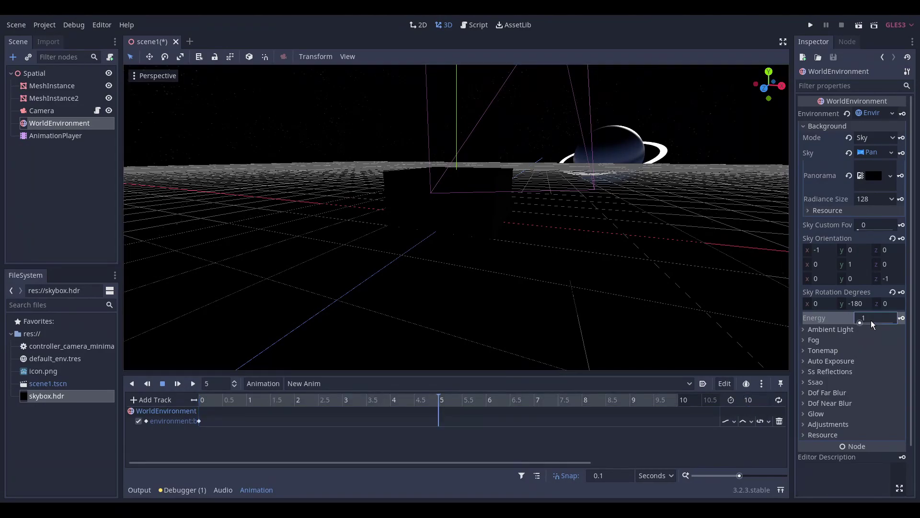
pyautogui.write('10')
pyautogui.click(902, 318)
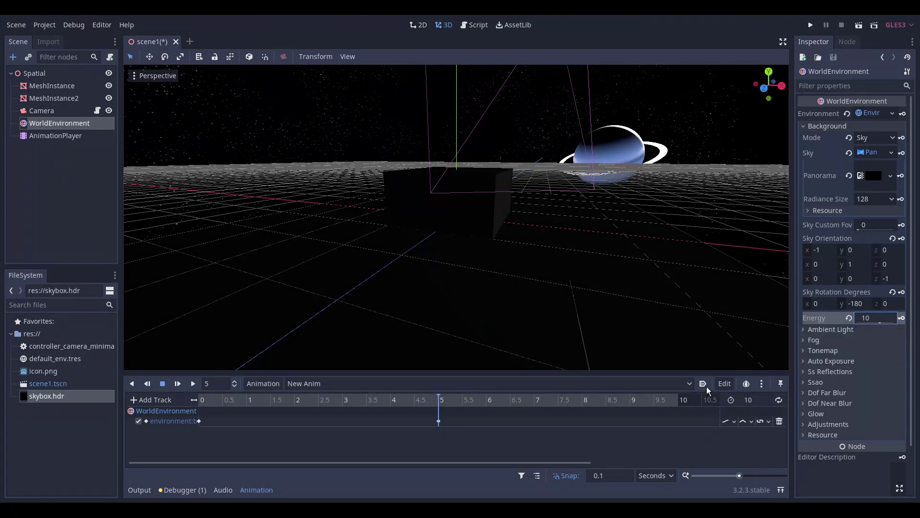
pyautogui.click(779, 400)
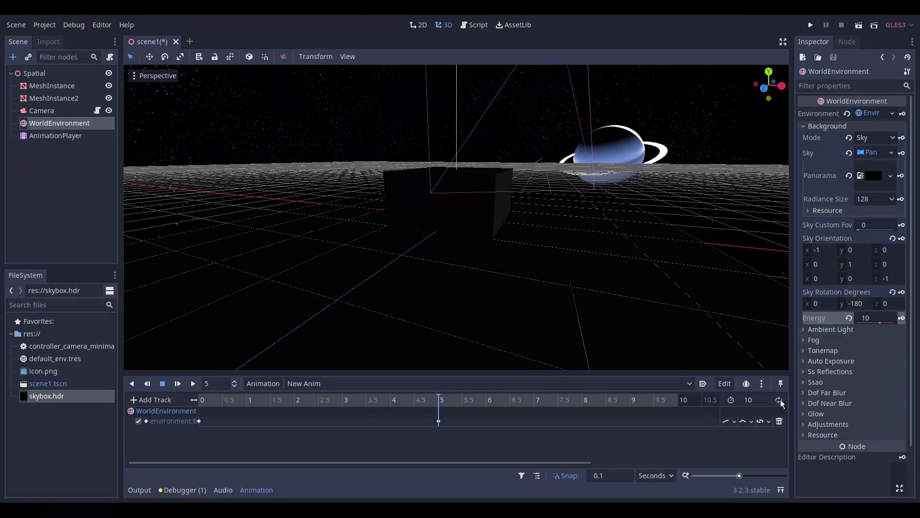
pyautogui.click(703, 383)
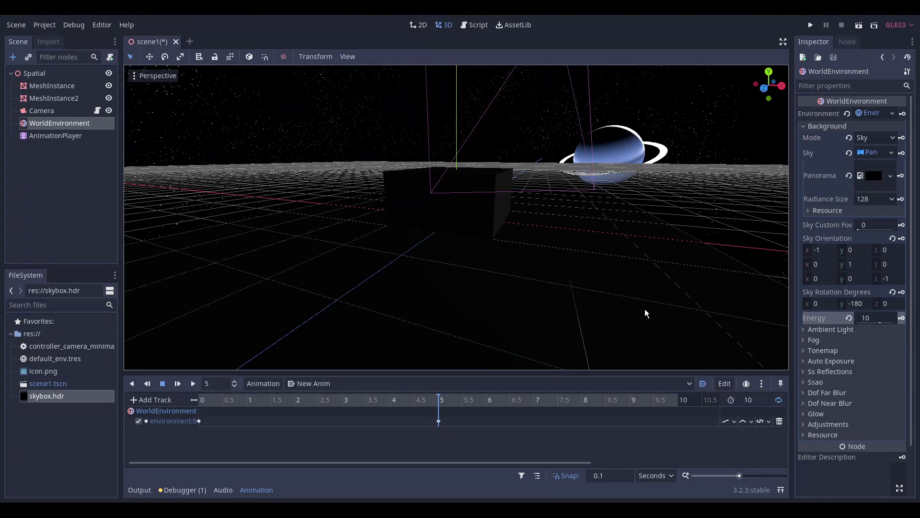
# Run the project with F5 to watch the sky pulse.
pyautogui.press('F5')
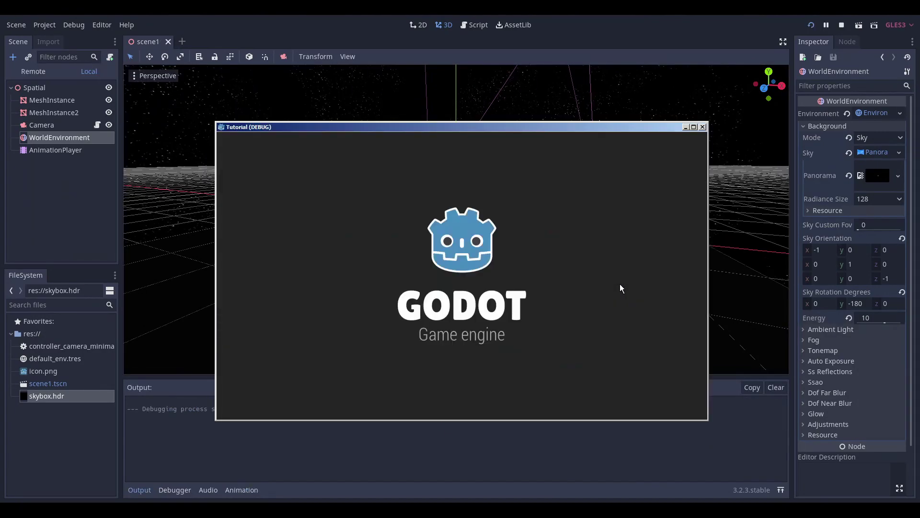